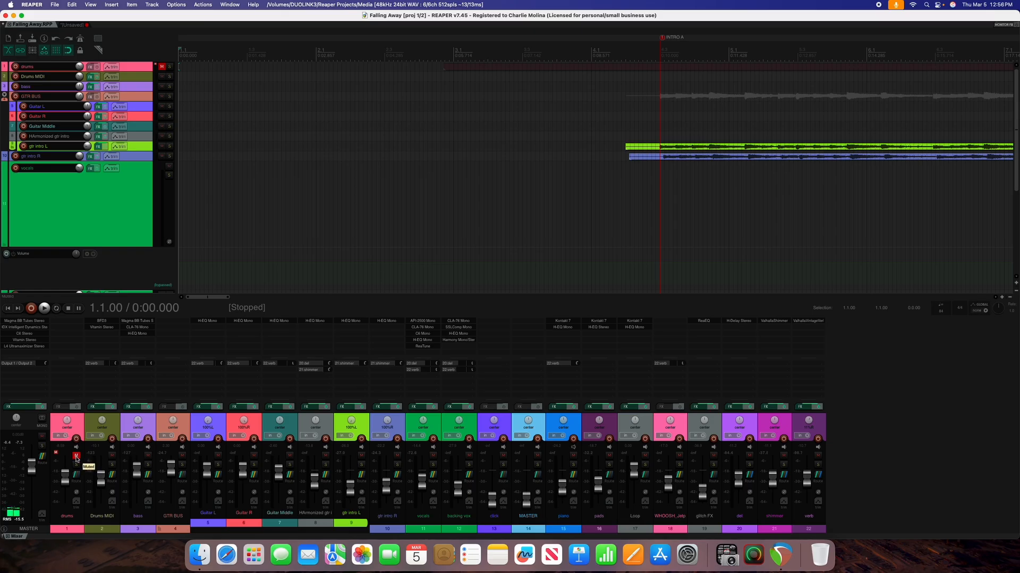
Step: Unmute and solo the drums track, and play it from just before the INTRO A marker
left_click(76, 456)
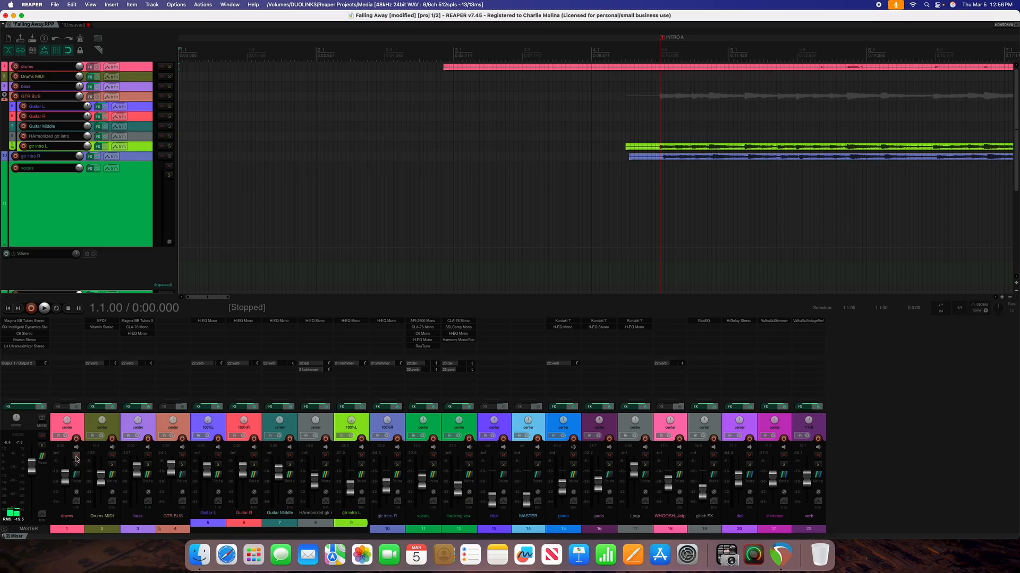
left_click(76, 466)
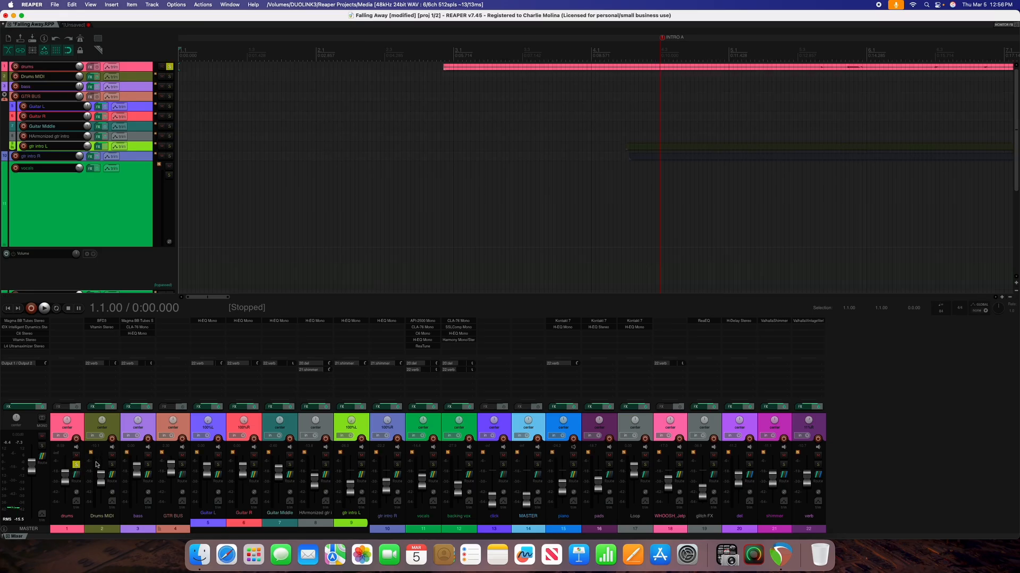
scroll(331, 126, "up", 8)
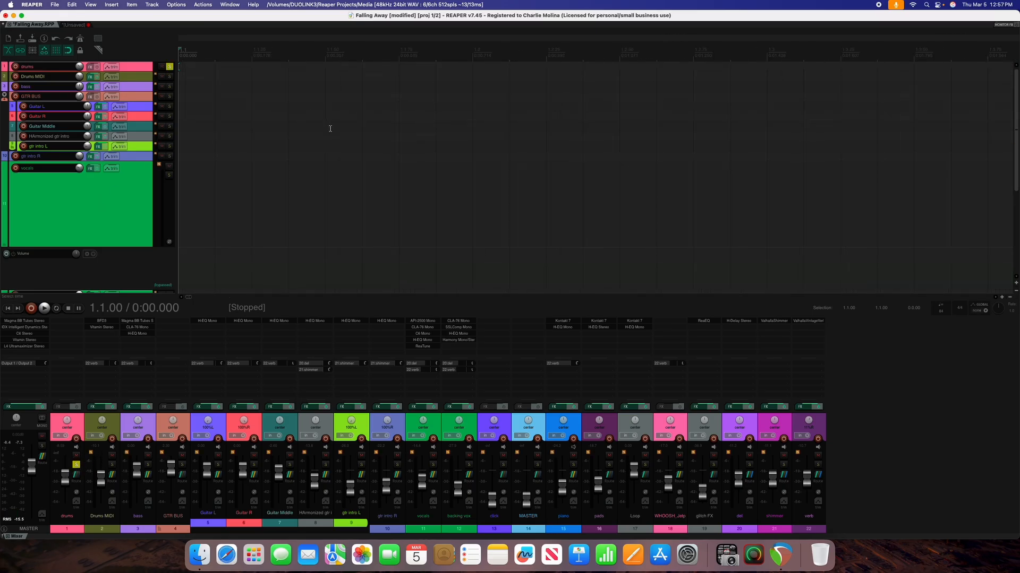
scroll(150, 197, "down", 1)
scroll(151, 197, "up", 1)
scroll(133, 214, "up", 5)
scroll(133, 214, "down", 8)
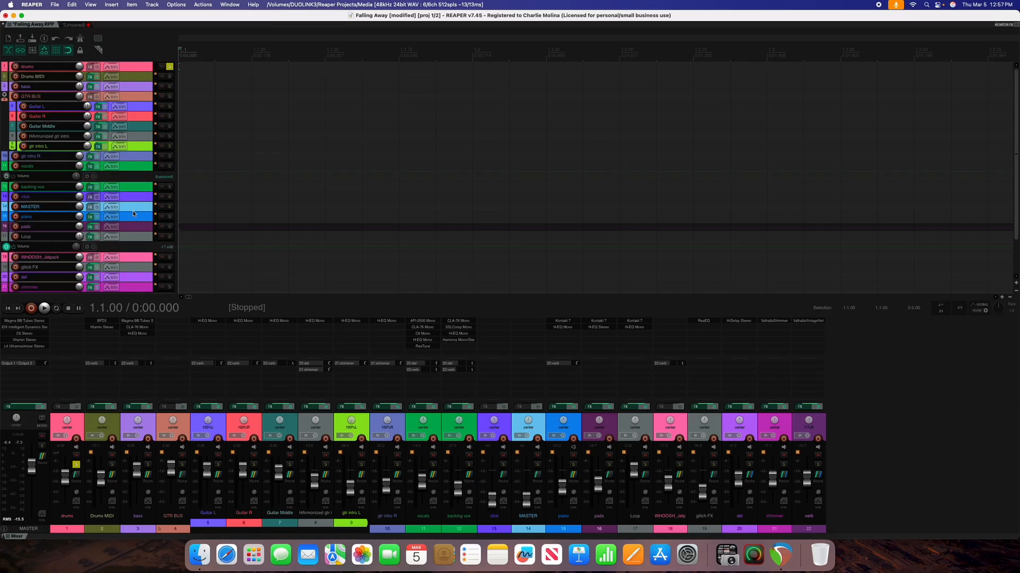
scroll(133, 214, "up", 5)
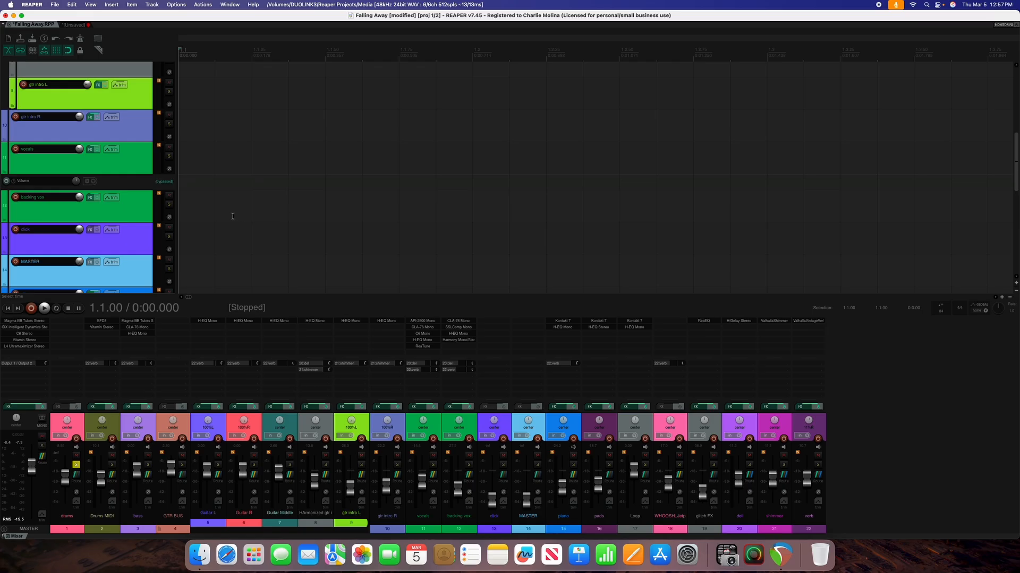
scroll(128, 220, "up", 6)
scroll(226, 213, "up", 2)
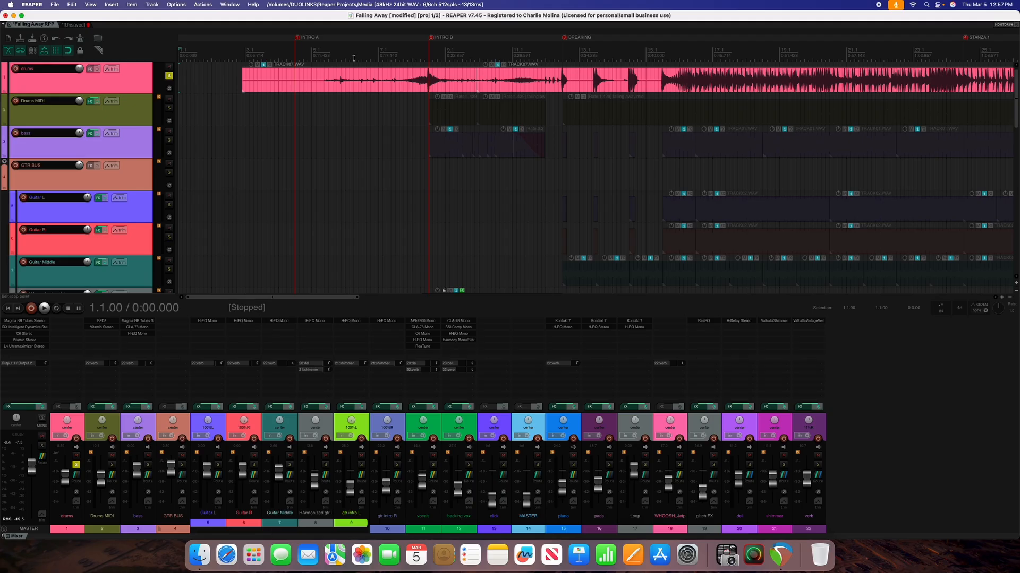
left_click(290, 47)
key("space")
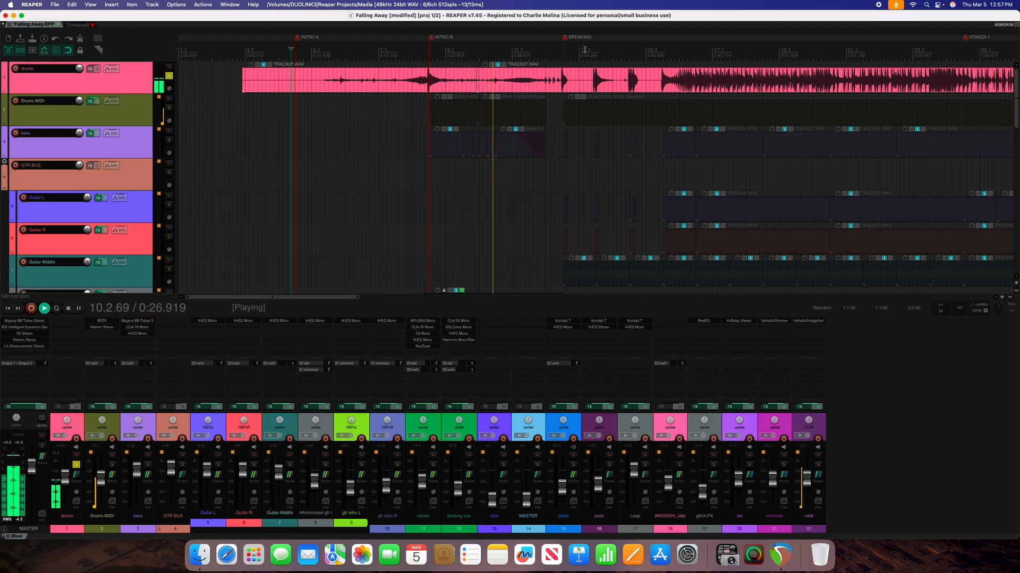
Step: Audition the soloed drums from just before the BREAKING marker and from bar 18, and unsolo the track
left_click(558, 50)
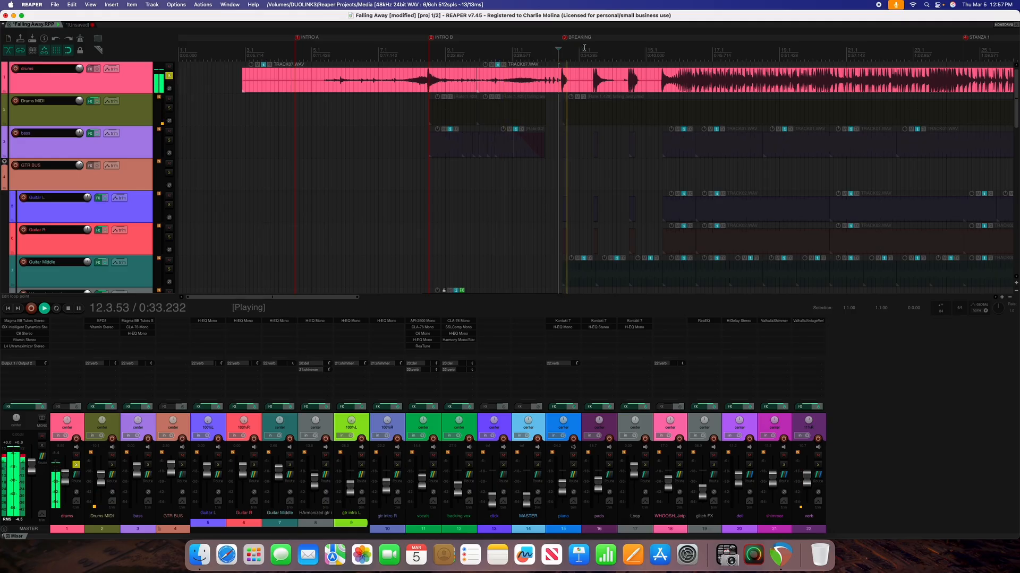
scroll(668, 154, "down", 4)
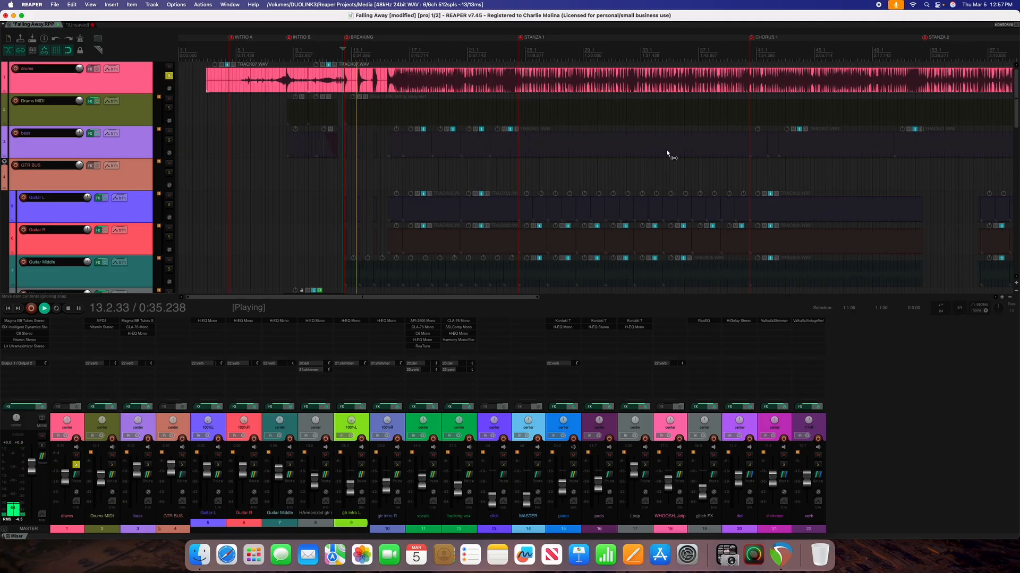
scroll(668, 154, "up", 4)
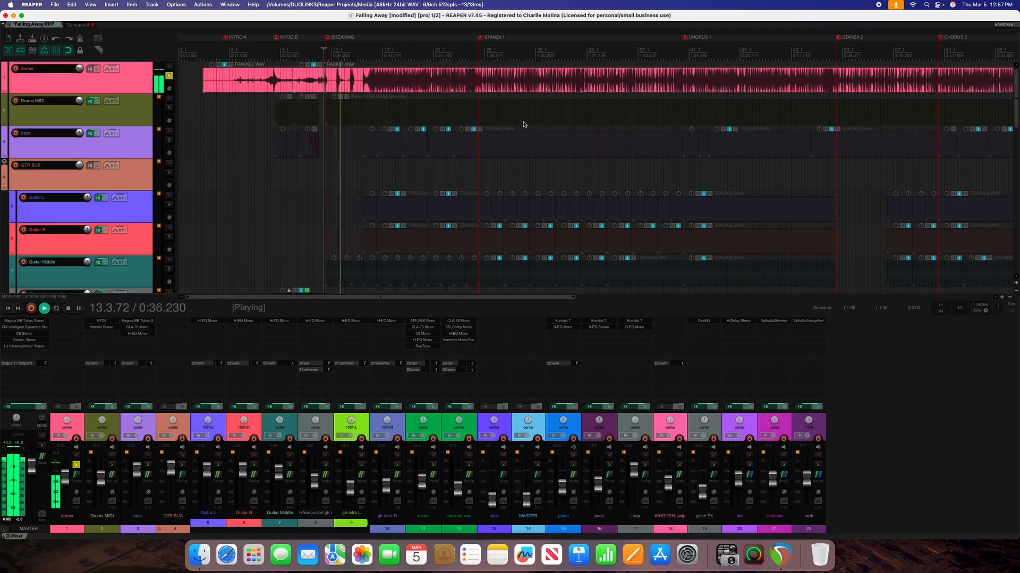
left_click(398, 56)
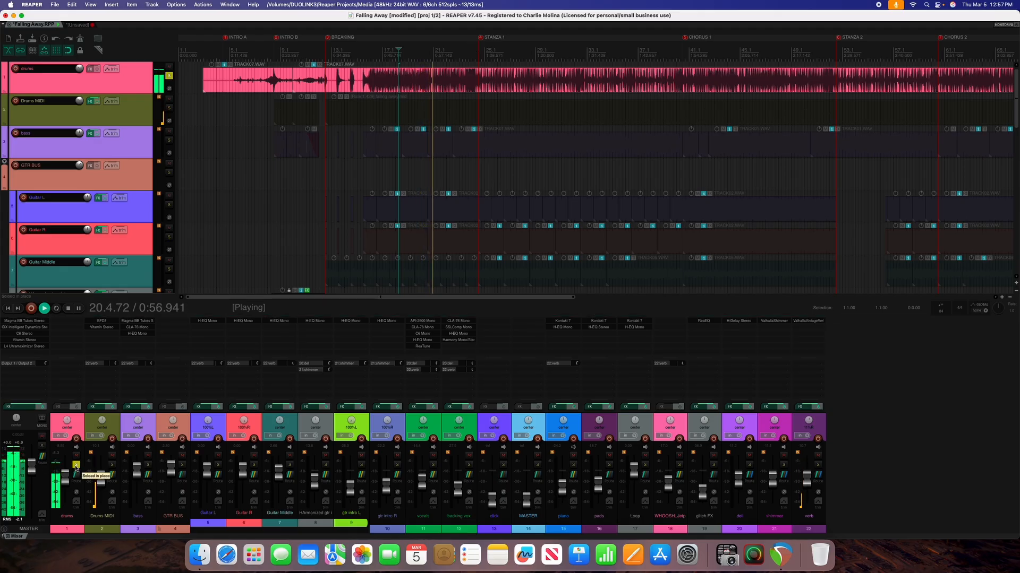
key("space")
left_click(75, 465)
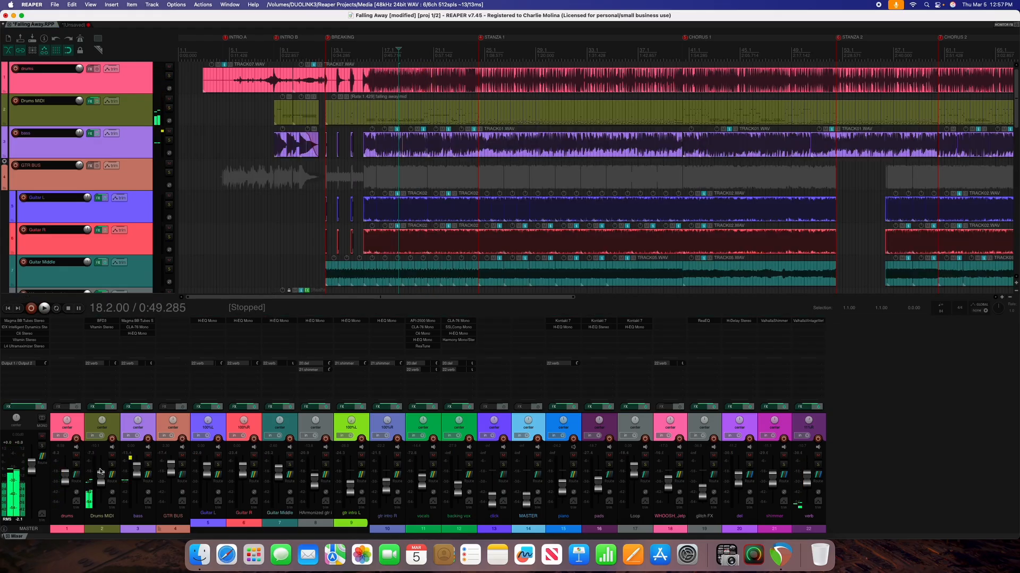
Step: Play the Drums MIDI track soloed from bar 18, and unsolo it to hear it within the full mix
left_click(112, 465)
key("space")
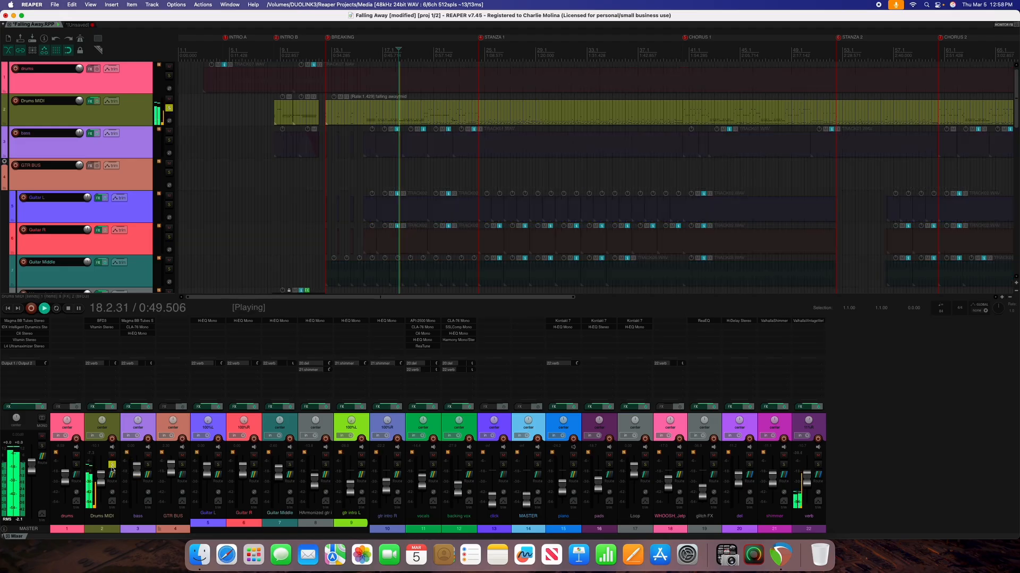
left_click(112, 465)
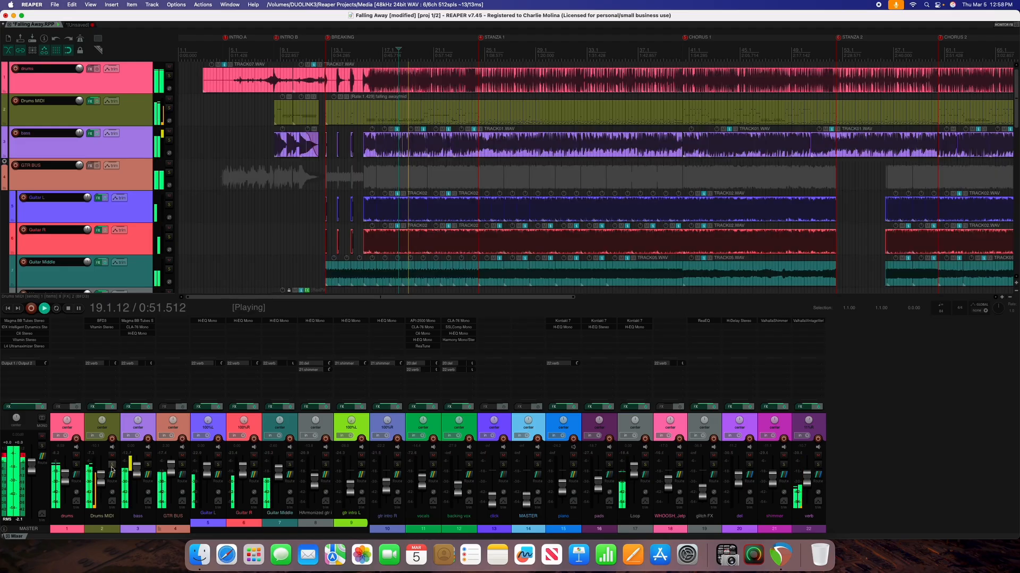
key("space")
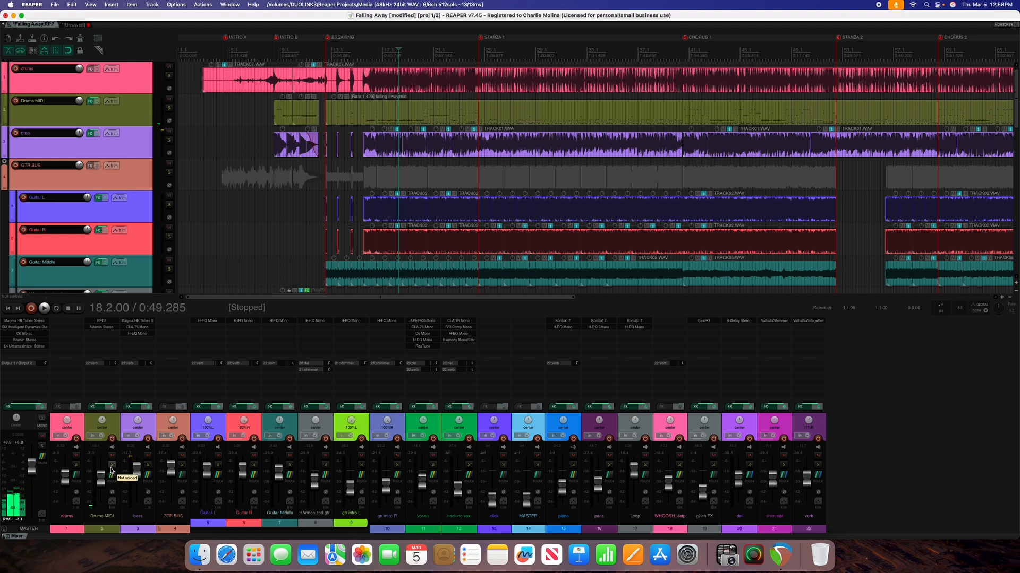
Step: Open the BFD3 instrument on the Drums MIDI track and browse its list of presets
left_click(104, 322)
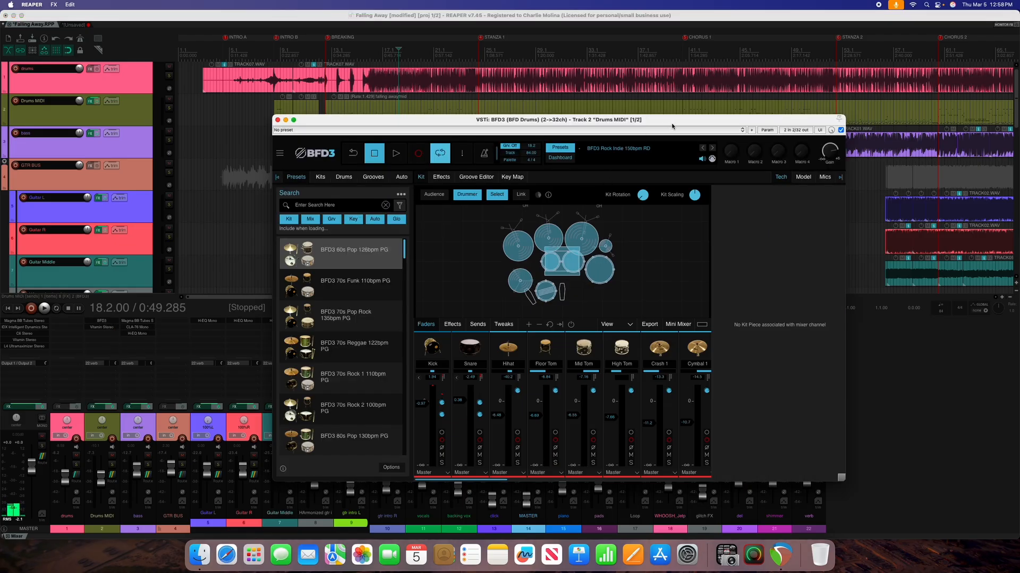
left_click_drag(672, 126, 676, 121)
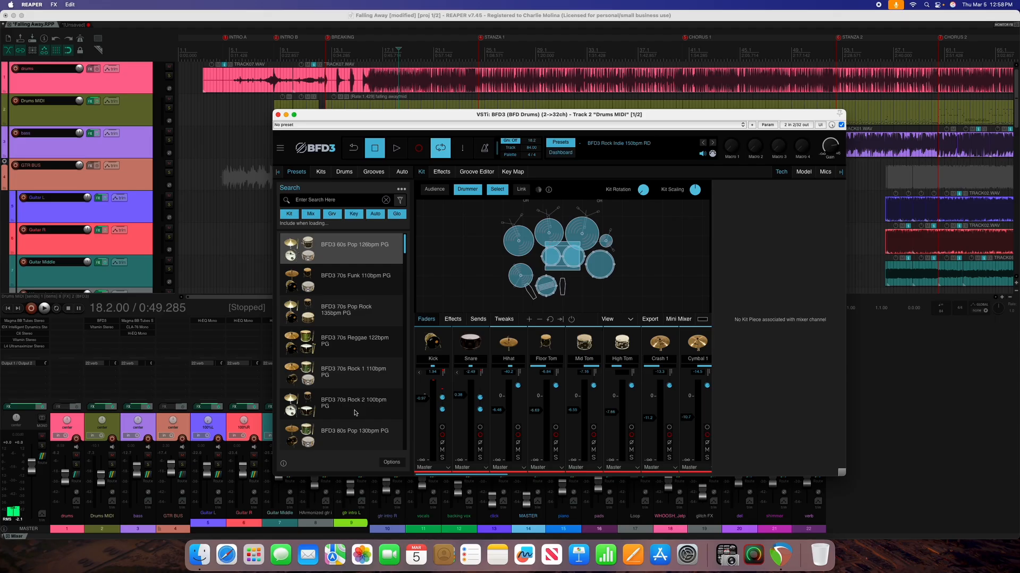
scroll(355, 412, "down", 10)
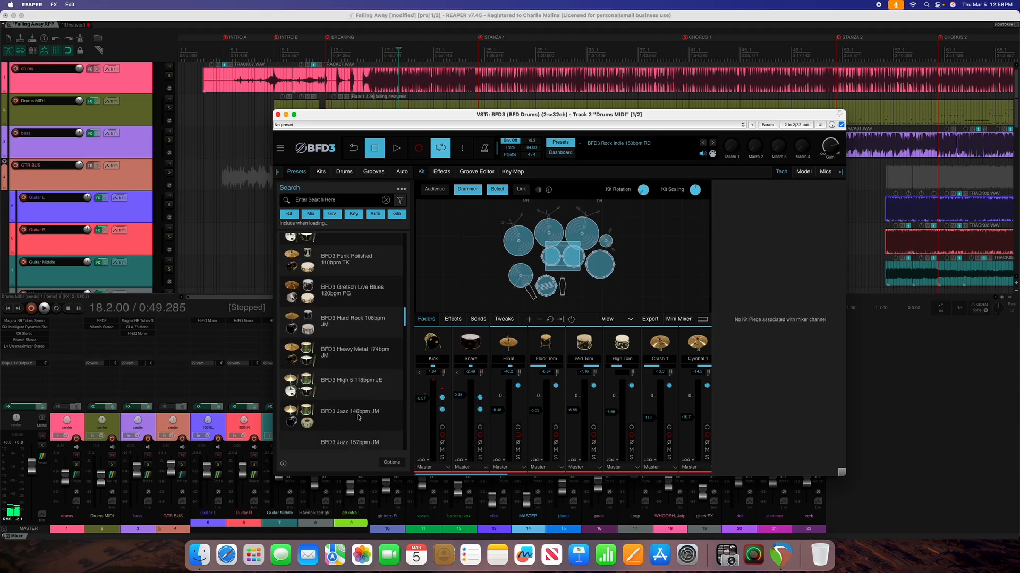
scroll(358, 417, "down", 8)
scroll(359, 420, "up", 15)
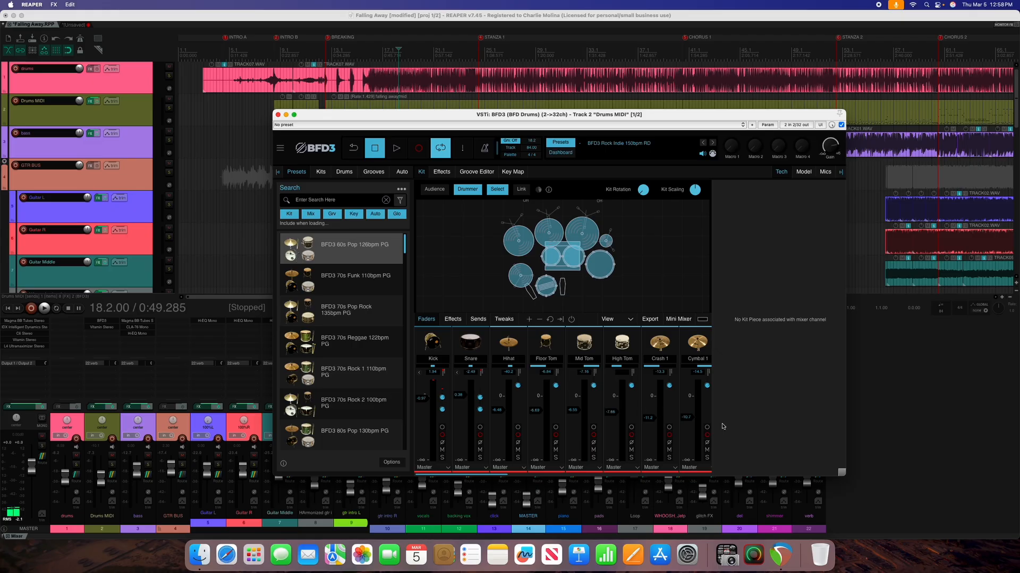
scroll(343, 416, "down", 2)
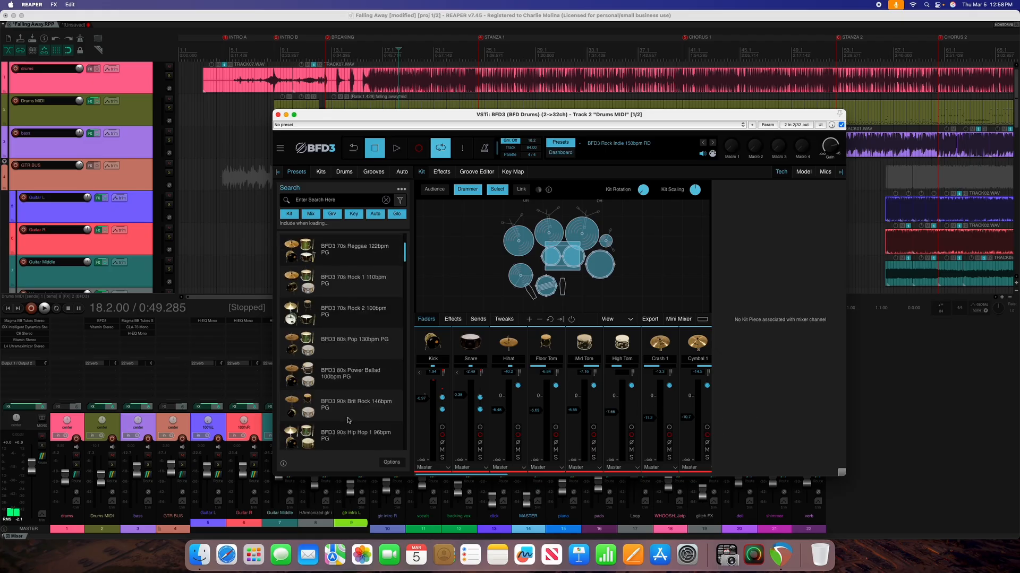
scroll(348, 421, "down", 6)
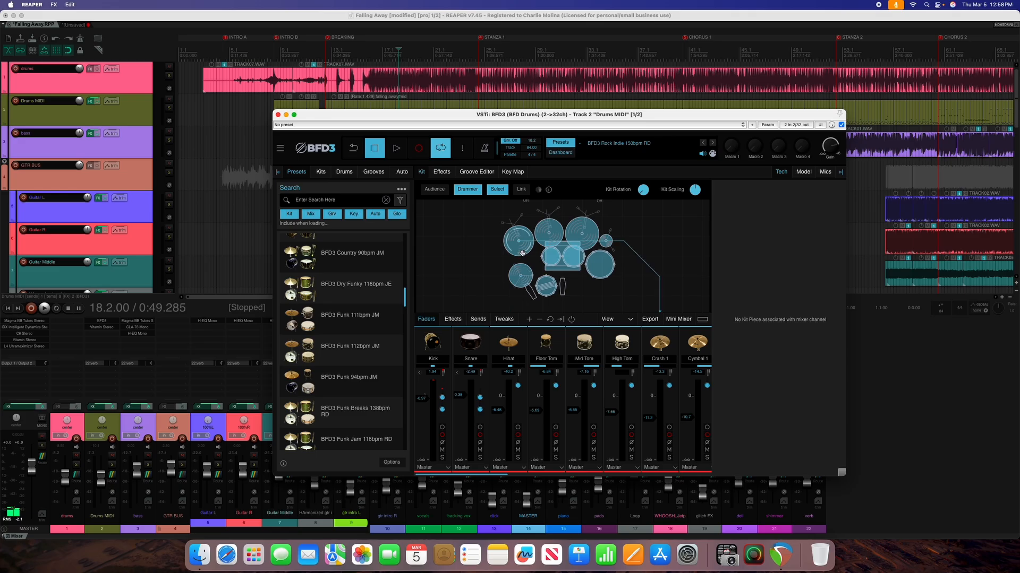
Step: Audition the BFD3 kit's cymbals, toms, kick and cowbell, and close the instrument window
left_click(589, 265)
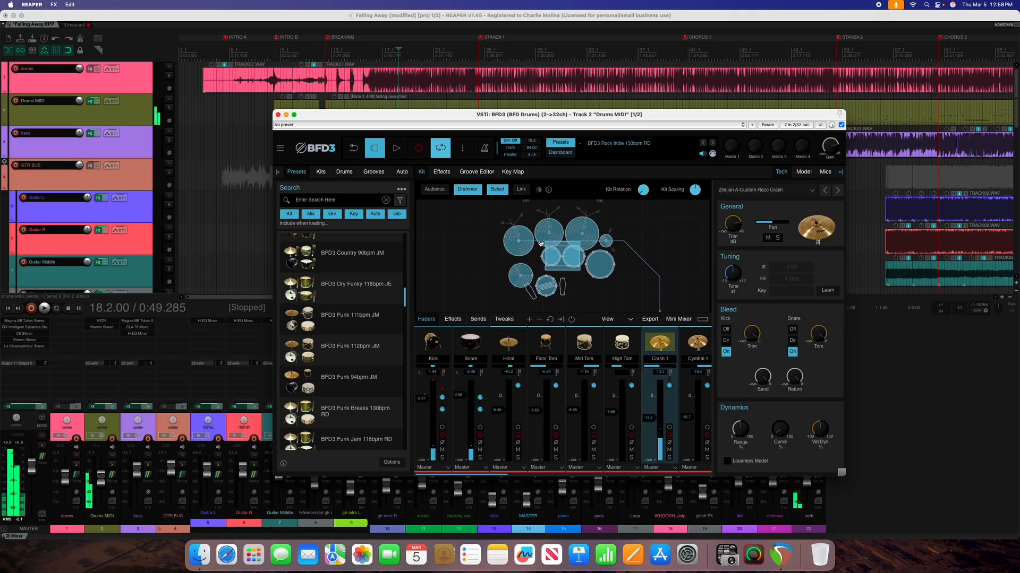
left_click(549, 290)
left_click(599, 270)
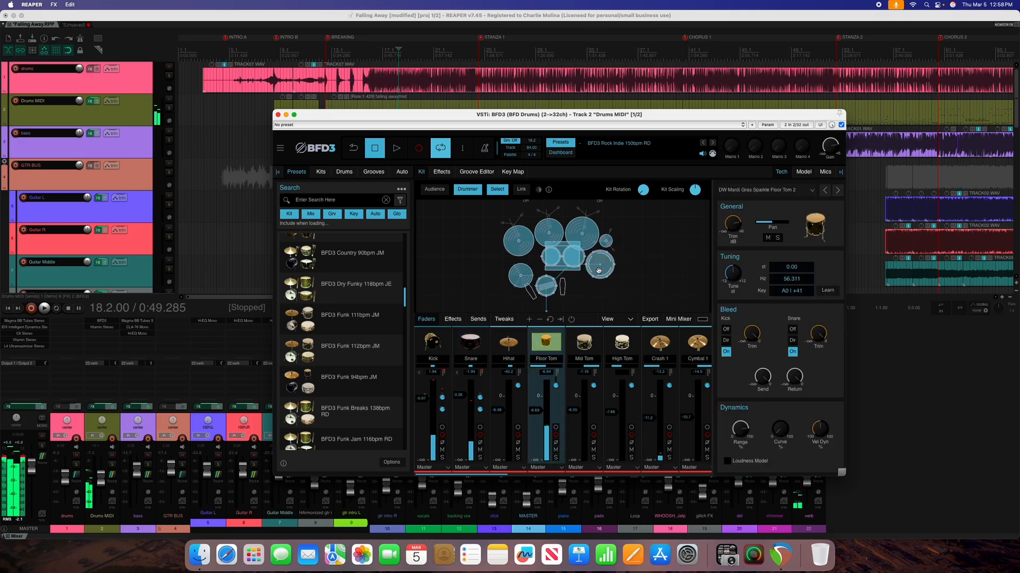
left_click(550, 261)
left_click(570, 272)
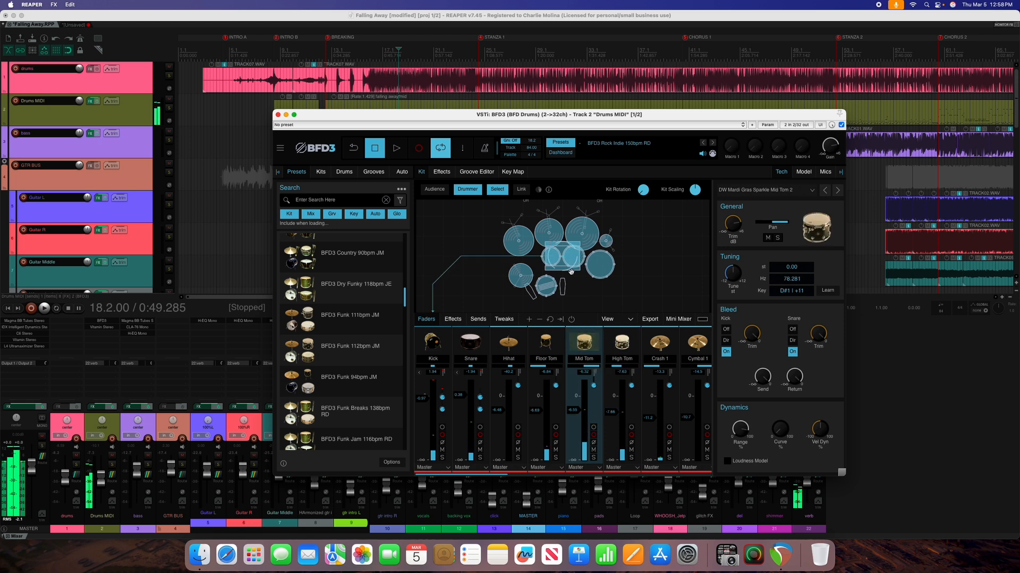
left_click(562, 287)
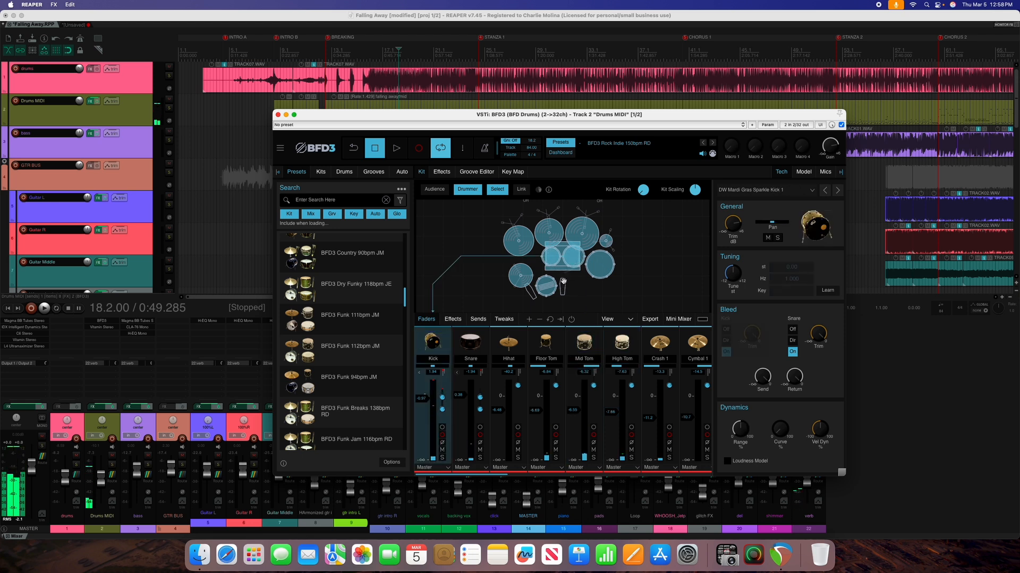
left_click(511, 252)
left_click(582, 232)
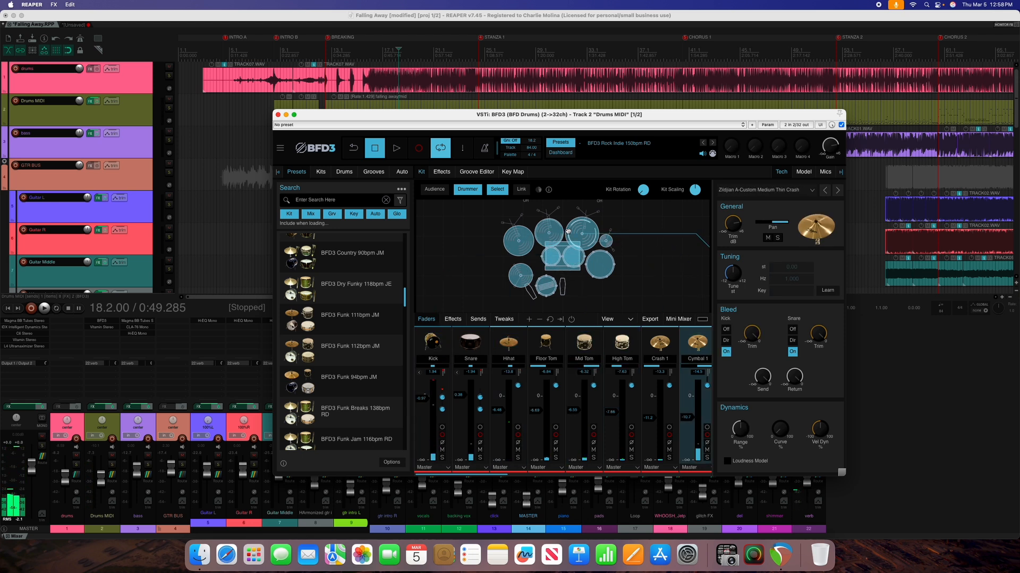
left_click(606, 241)
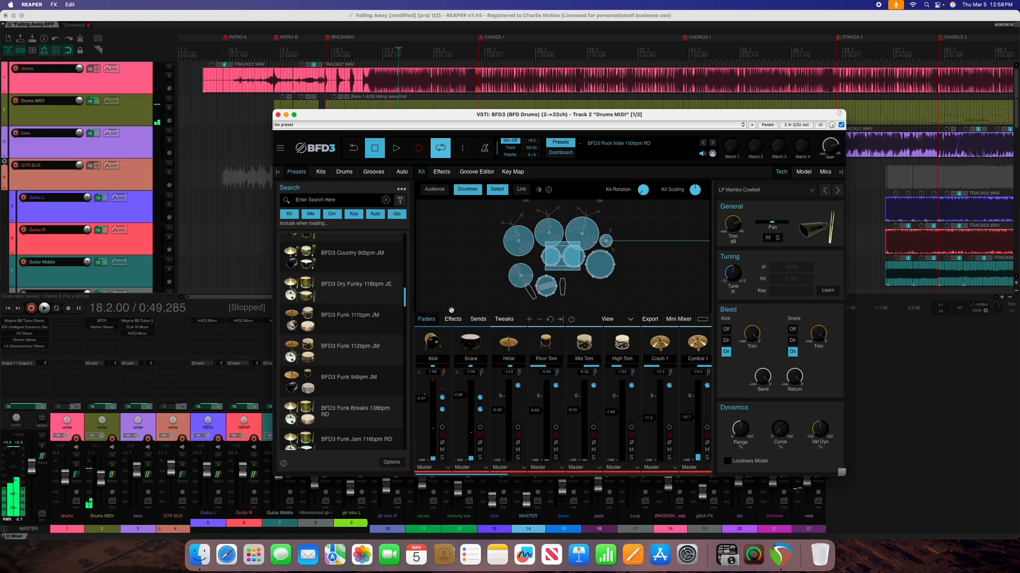
left_click(602, 266)
left_click(549, 229)
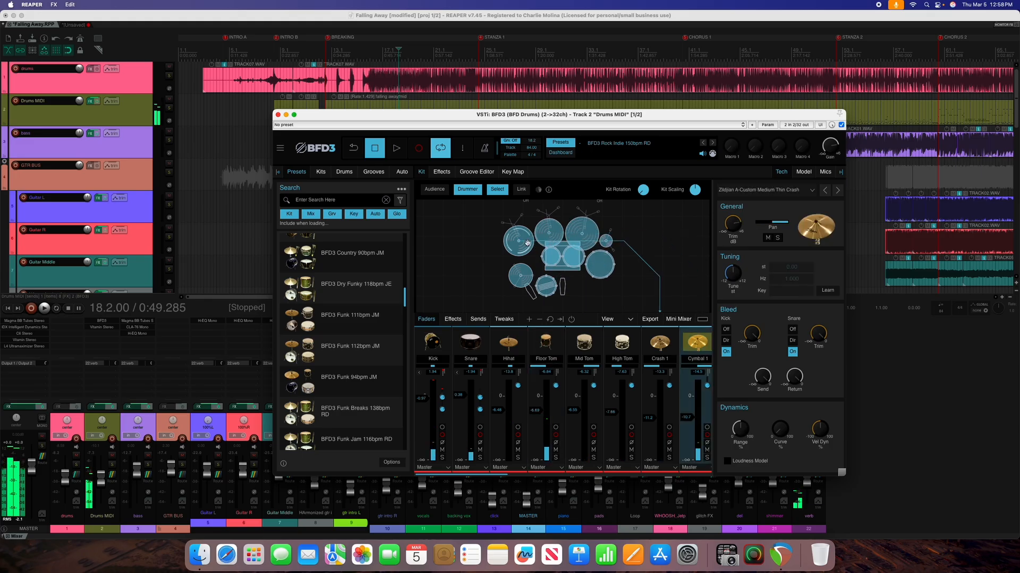
left_click(520, 240)
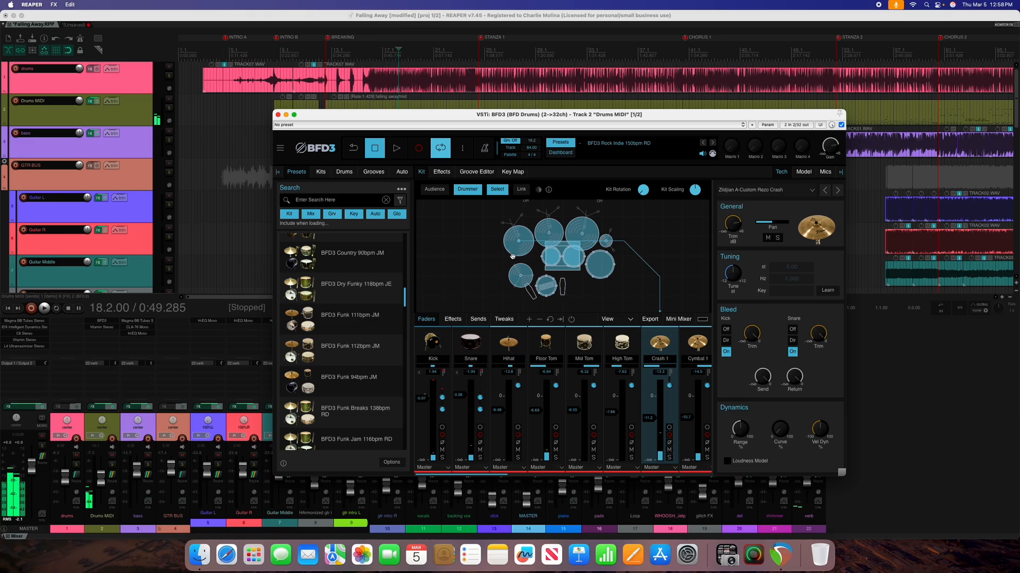
left_click(277, 115)
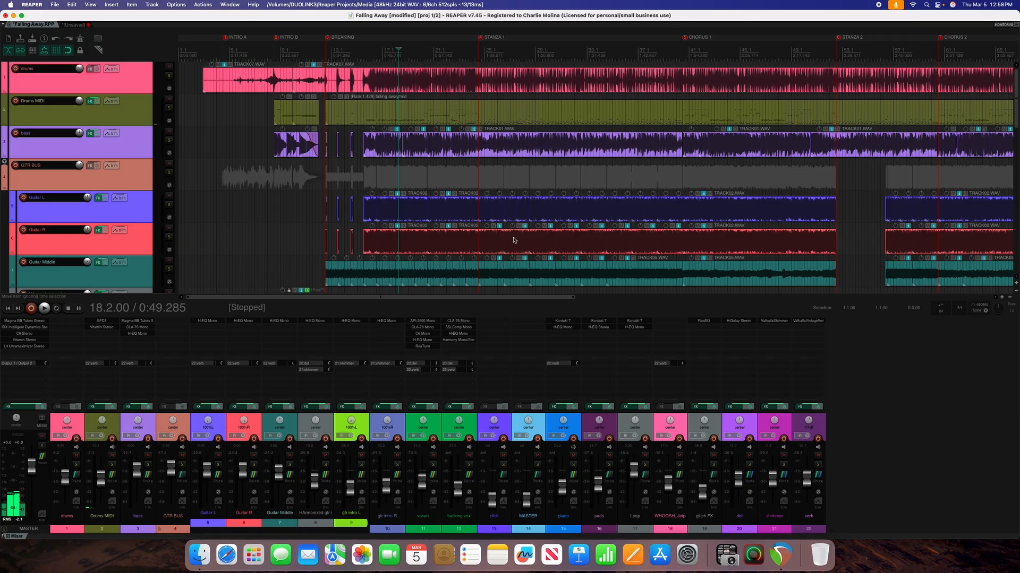
Step: Mute the drums track and play the rest of the mix from bar 23 through to the start of STANZA 2
scroll(513, 240, "down", 5)
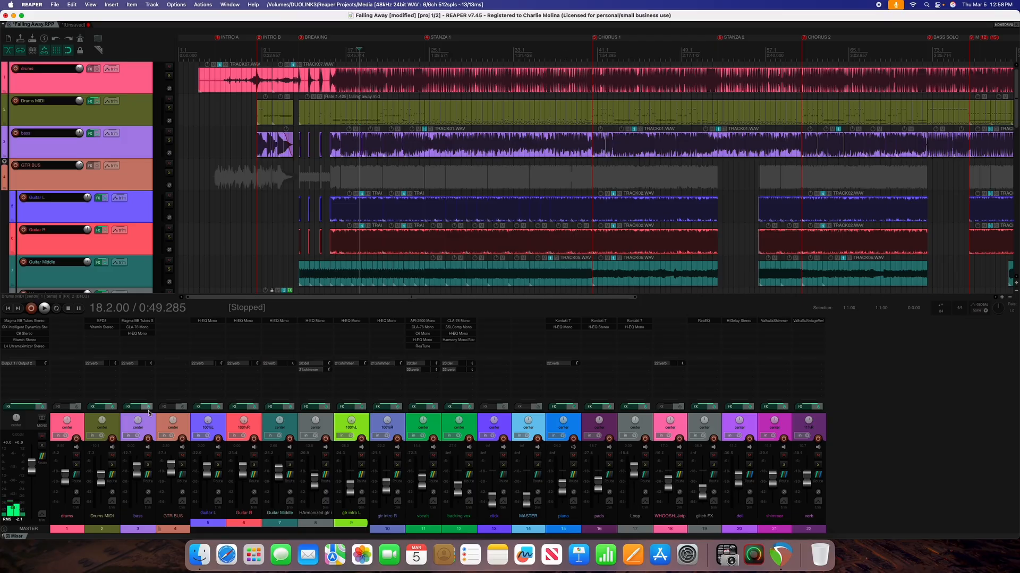
left_click(76, 456)
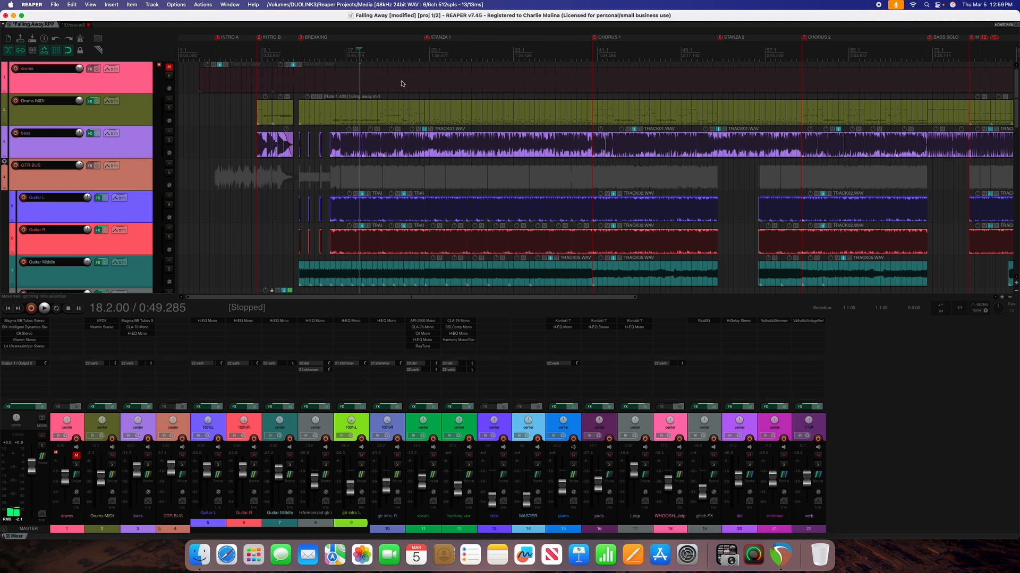
left_click(407, 52)
key("space")
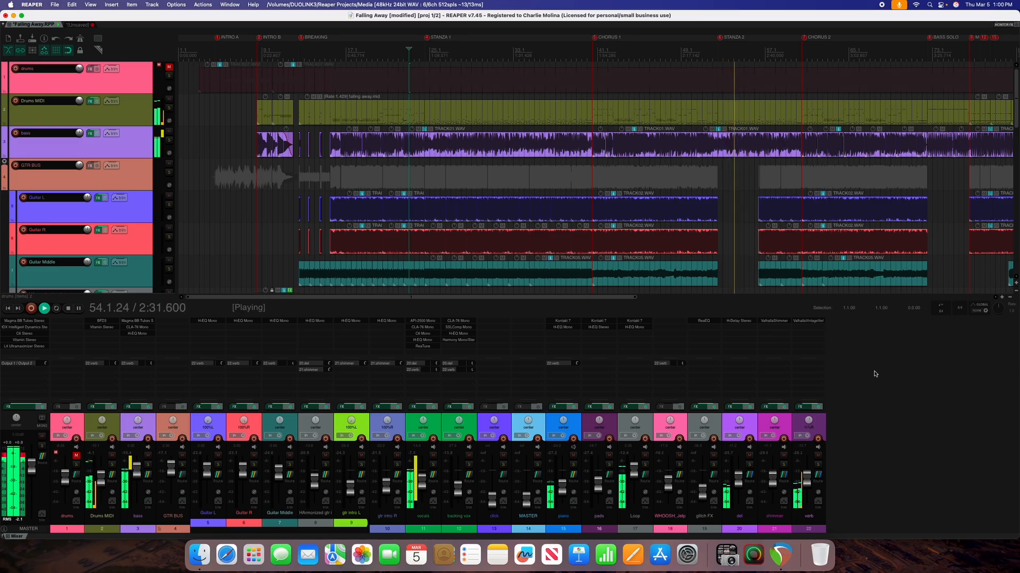
key("space")
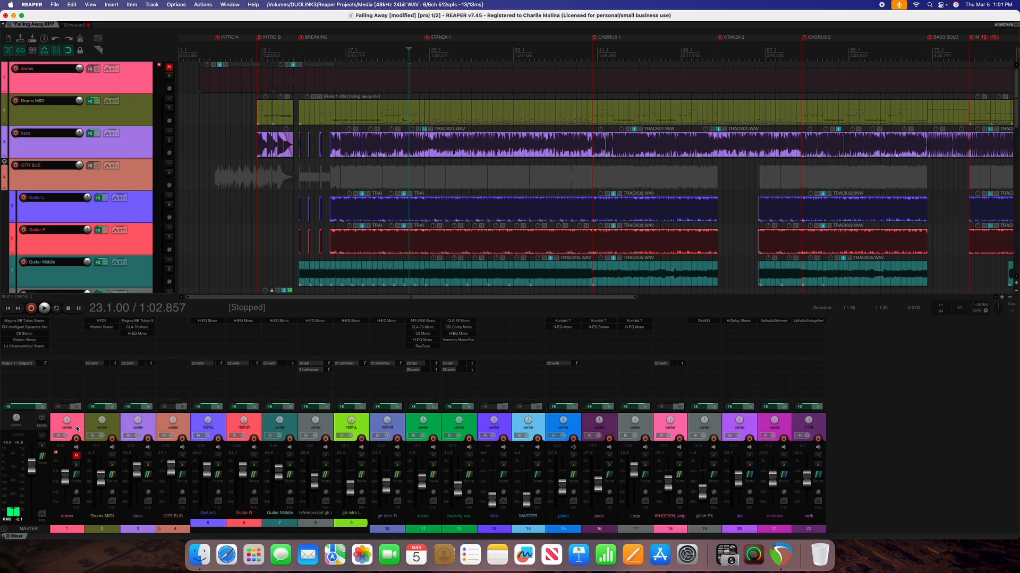
Step: Play the mix from bar 23 with the Drums MIDI track muted too, and unmute the track
left_click(117, 430)
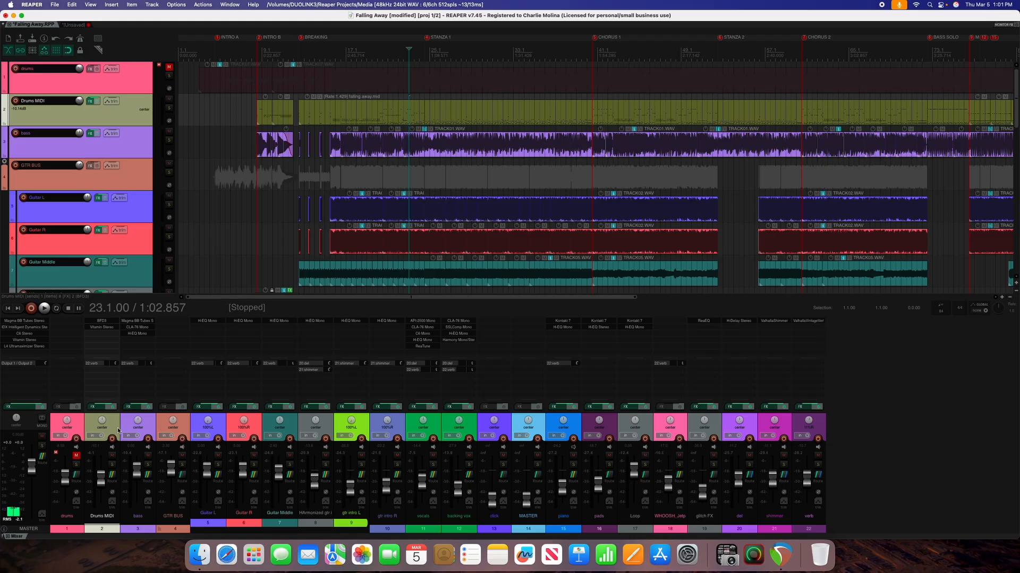
left_click(114, 457)
key("space")
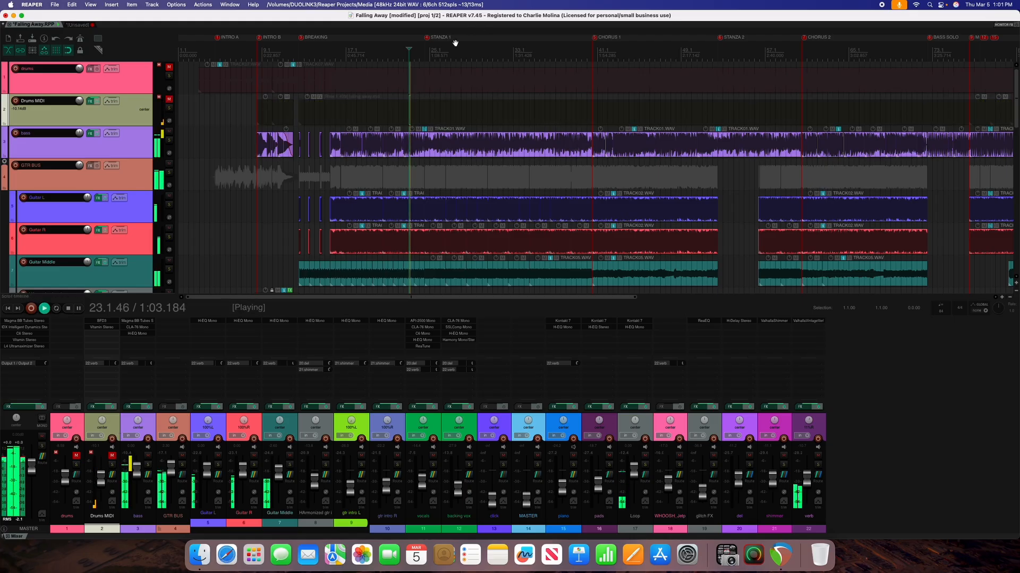
key("space")
left_click(112, 455)
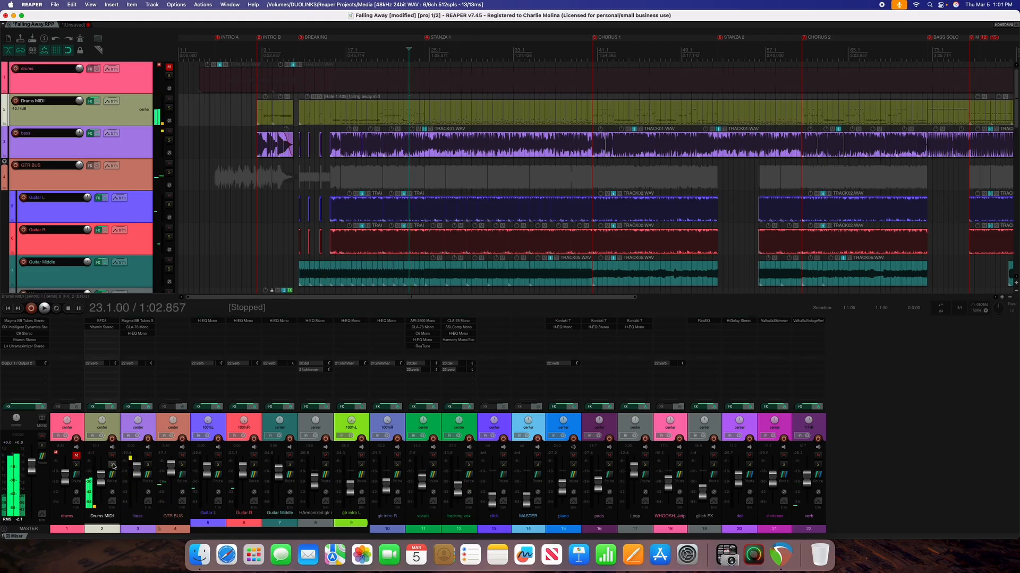
Step: Play the Drums MIDI track soloed from bar 23, and unsolo it
left_click(112, 465)
key("space")
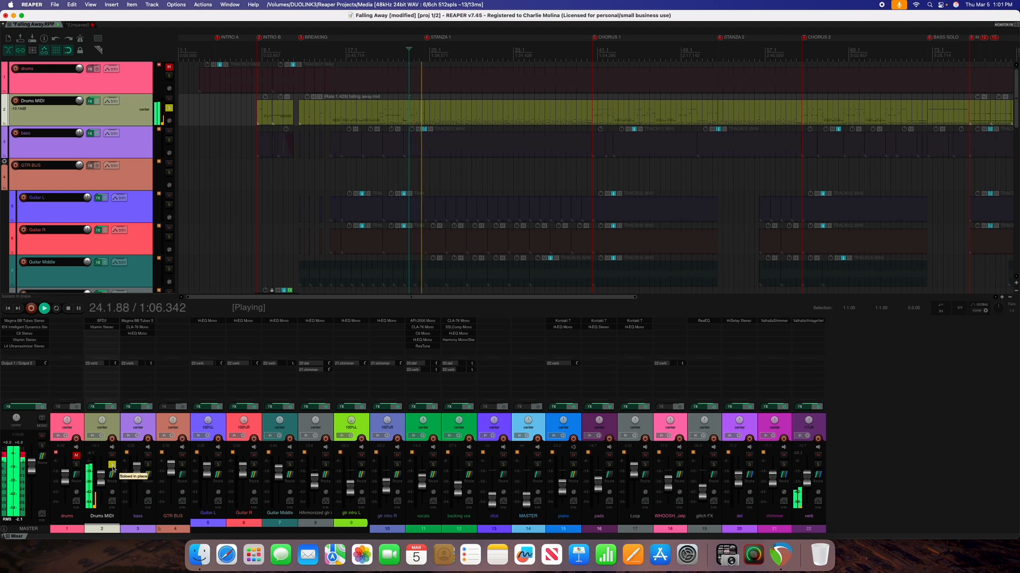
key("space")
left_click(112, 465)
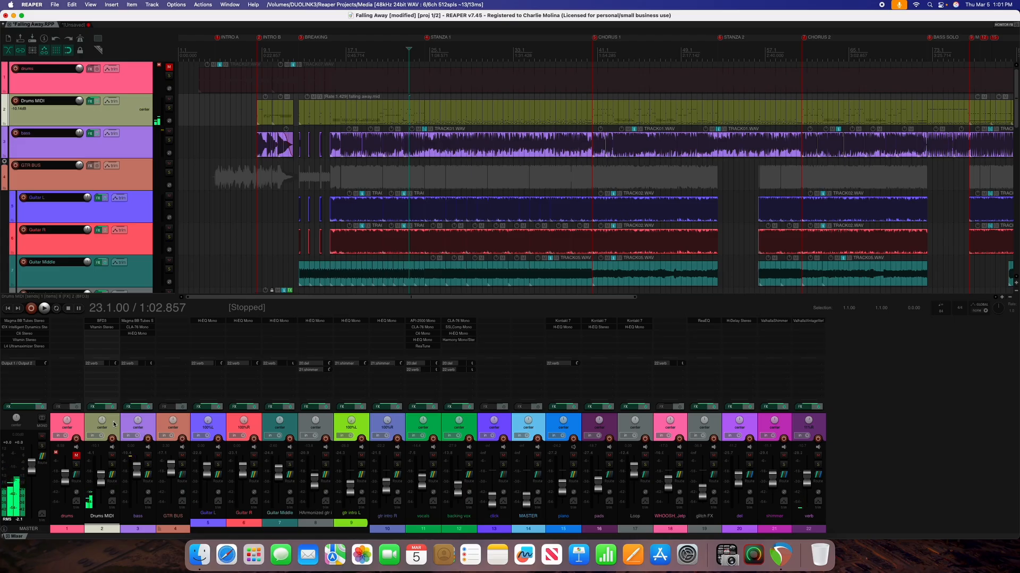
Step: View the BFD3 instrument on the Drums MIDI track again and close its window
left_click(101, 321)
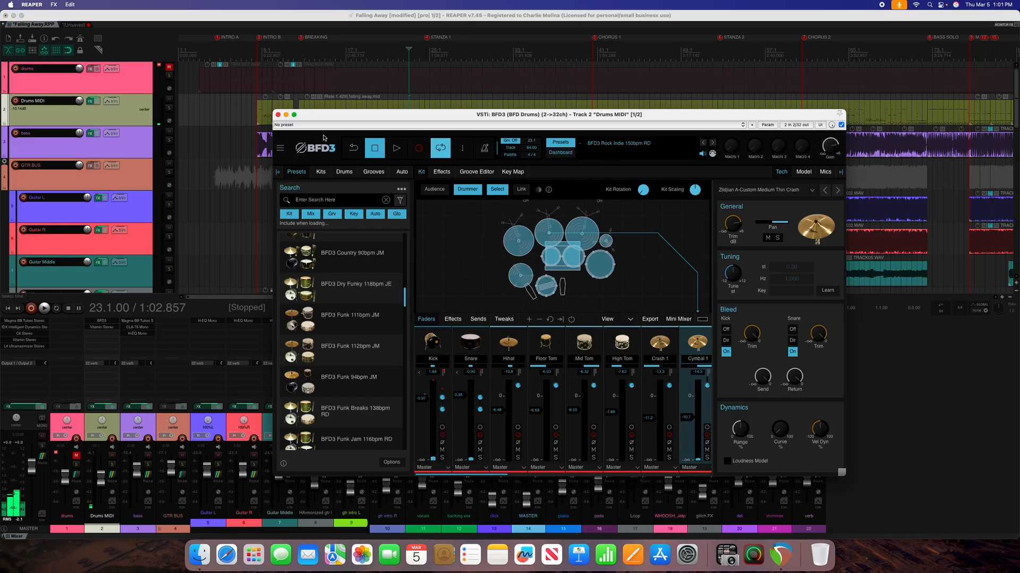
left_click_drag(338, 115, 350, 109)
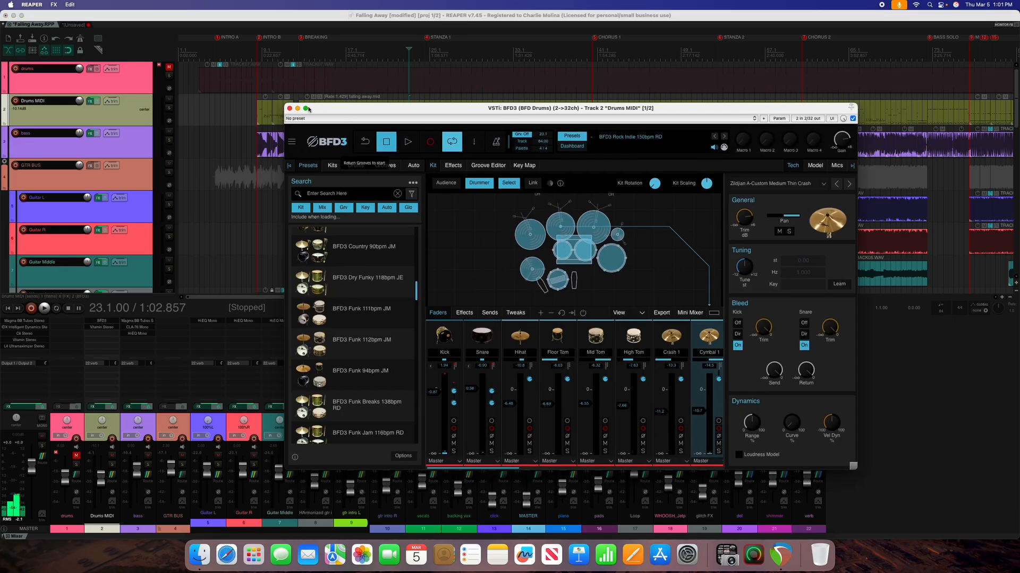
left_click(289, 108)
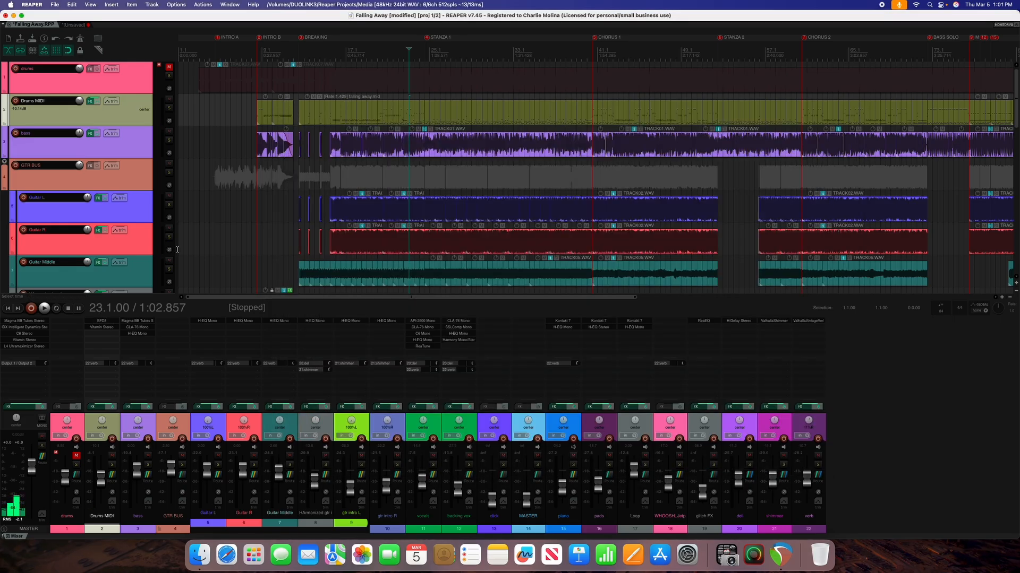
Step: Examine the Vitamin Stereo plugin's band levels and settings on the Drums MIDI track, and close its window
left_click(104, 330)
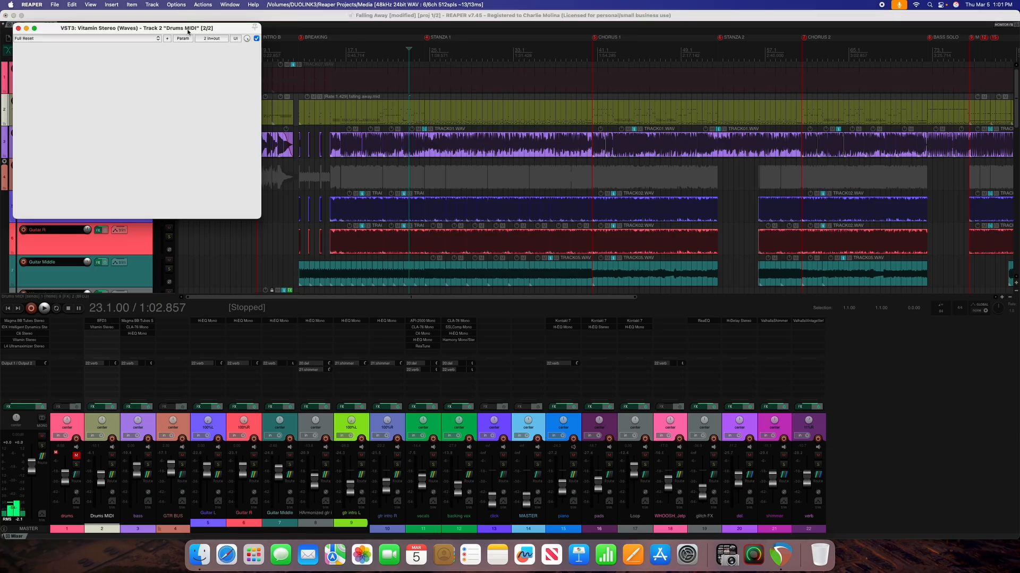
left_click(220, 33)
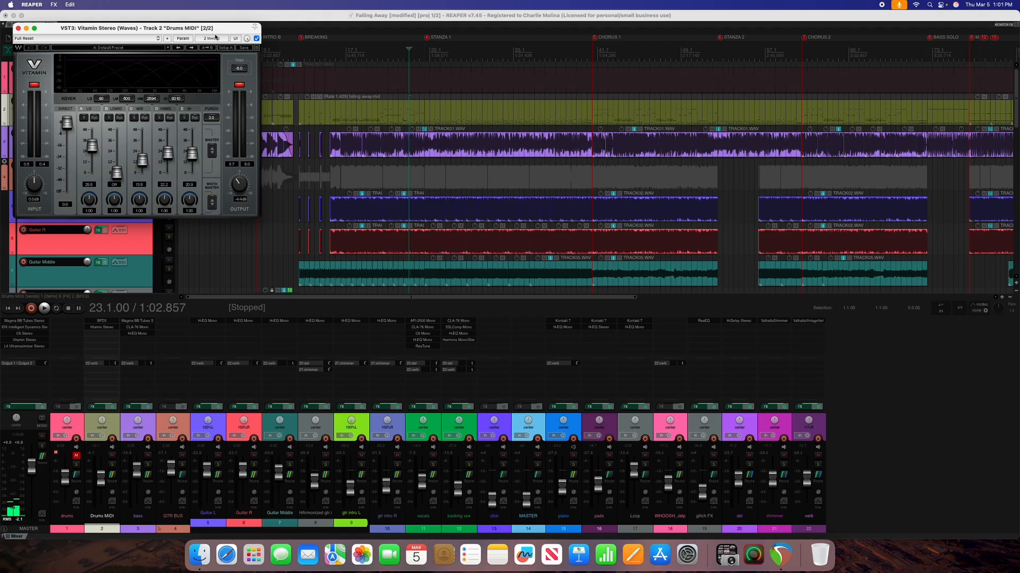
left_click_drag(220, 33, 343, 68)
left_click(364, 120)
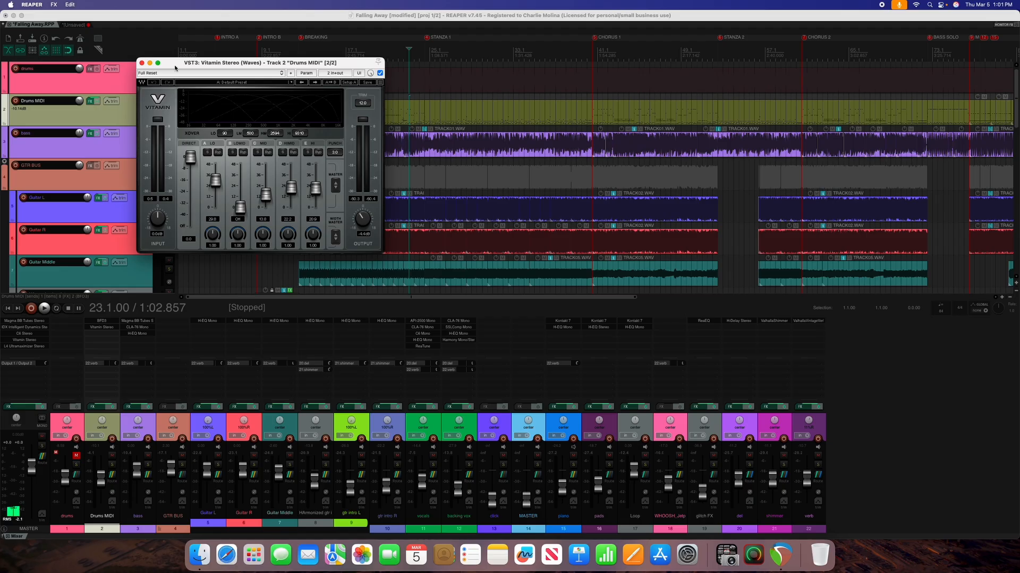
left_click_drag(172, 66, 290, 134)
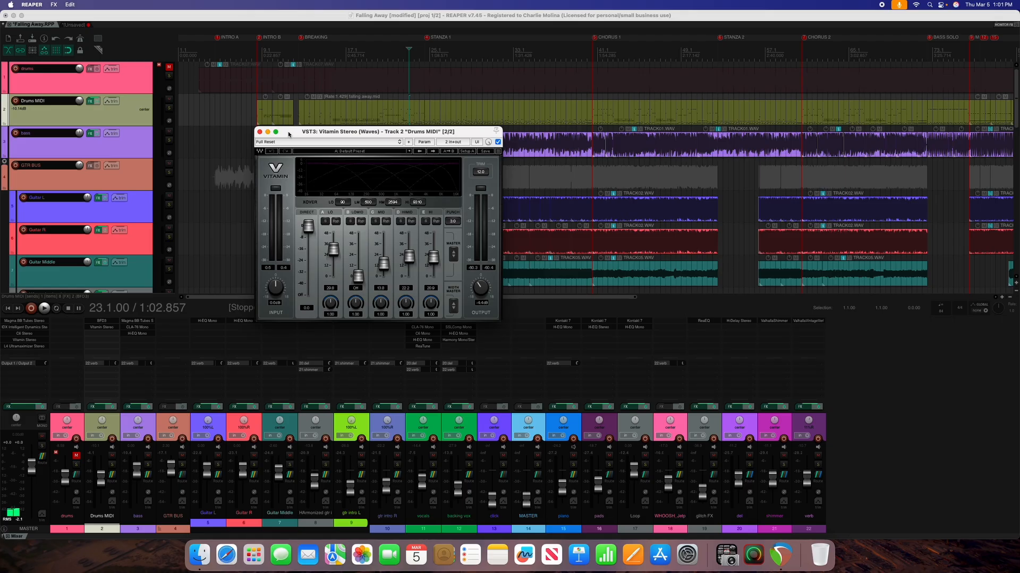
left_click_drag(290, 135, 358, 161)
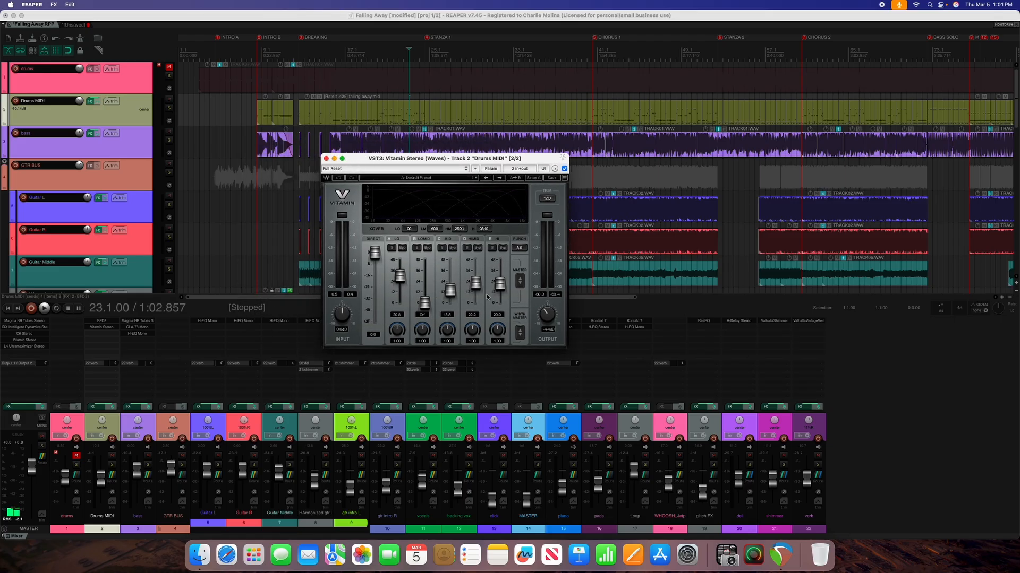
left_click_drag(528, 160, 563, 171)
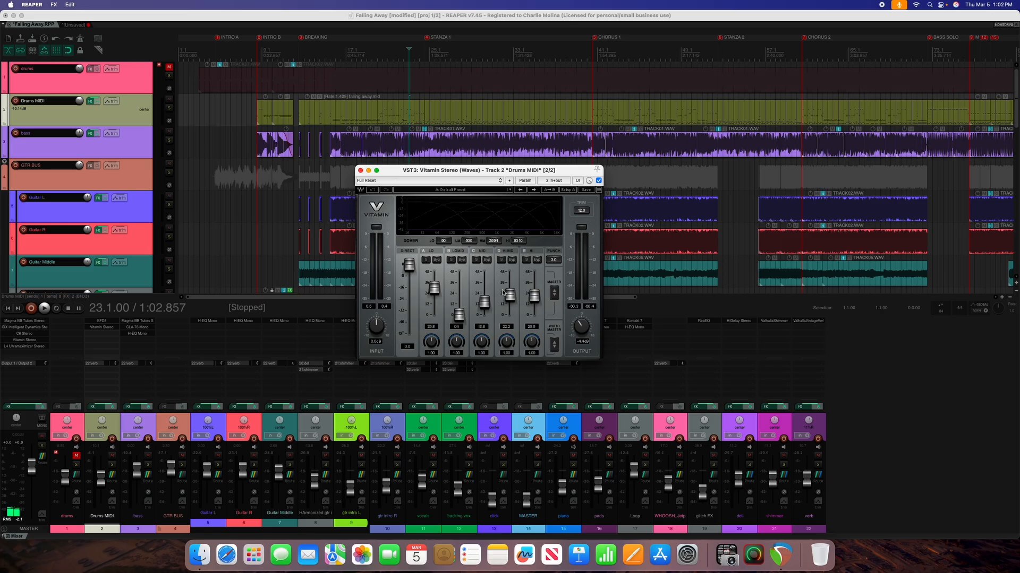
left_click(360, 171)
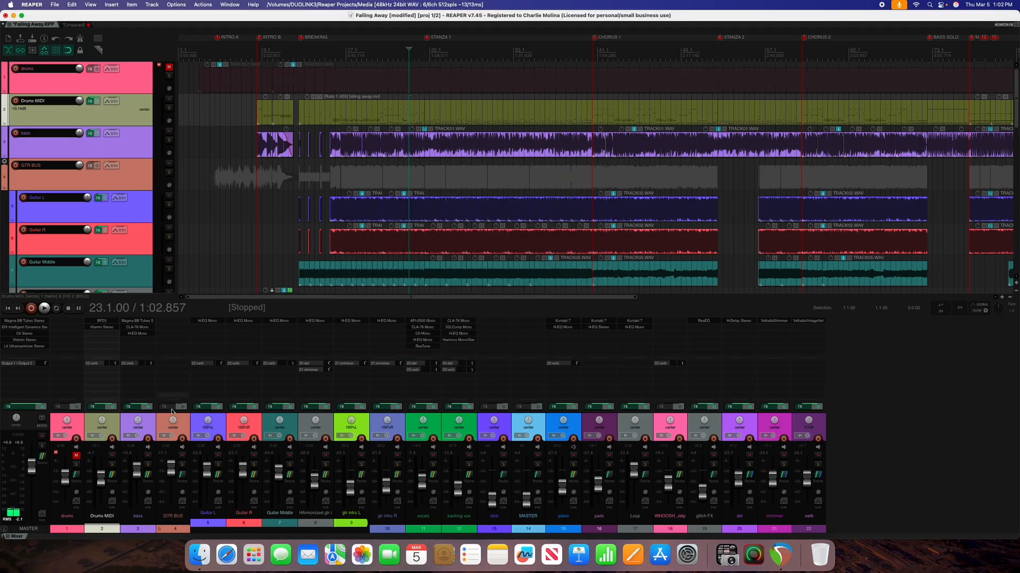
Step: Solo the bass track and play it from bar 18
left_click(148, 465)
left_click(152, 433)
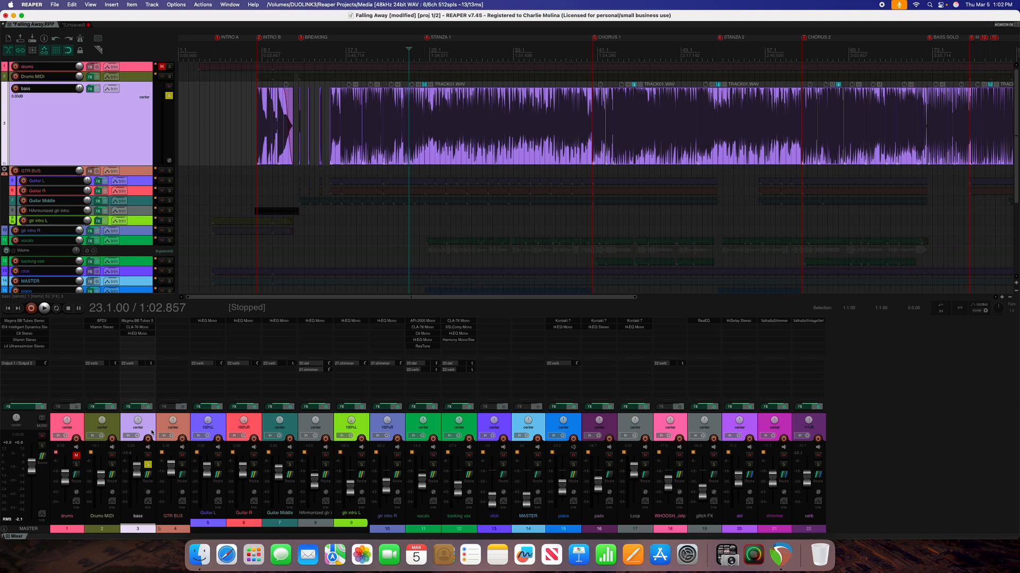
left_click(355, 50)
key("space")
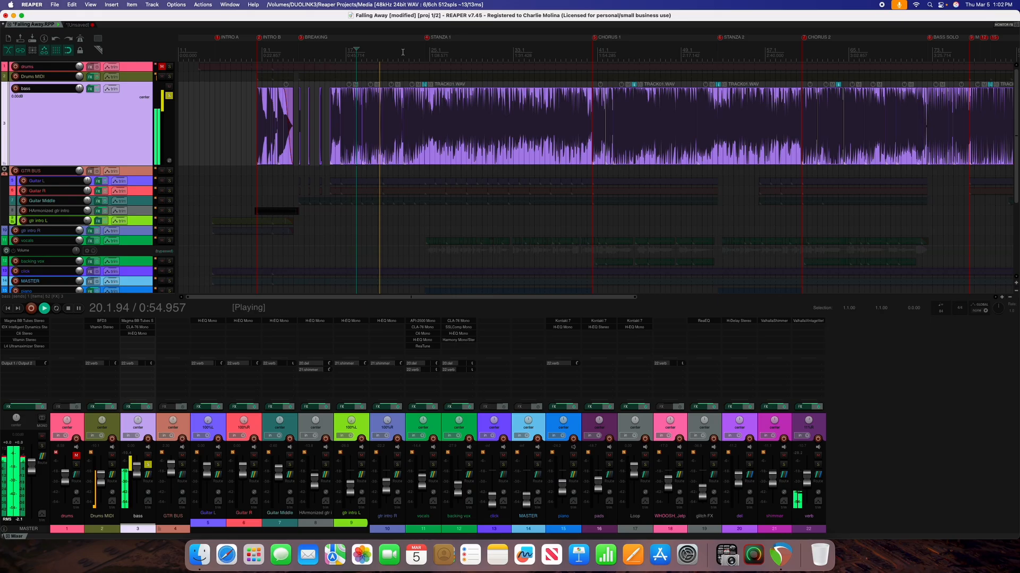
key("space")
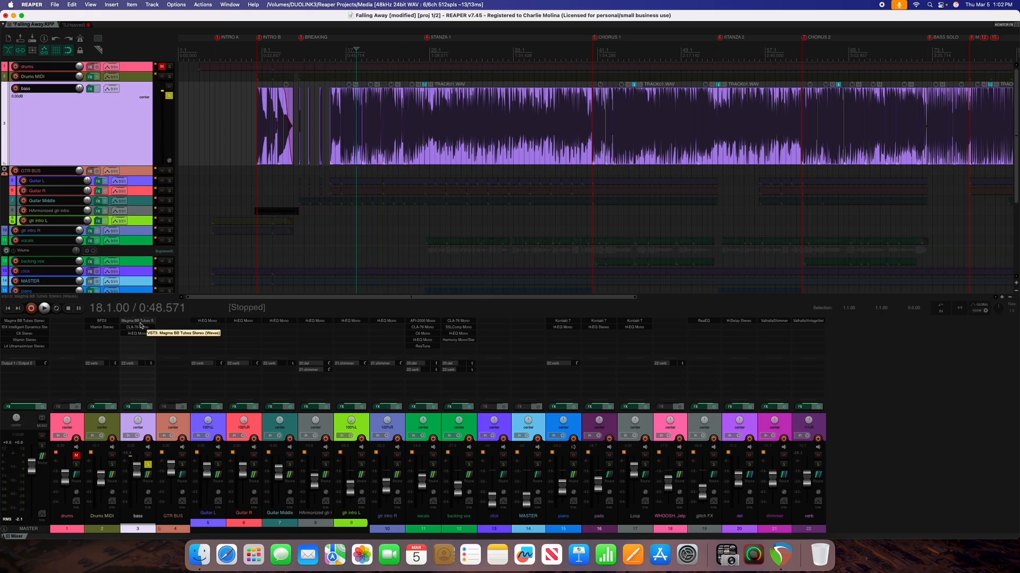
Step: Open the bass track's FX chain and watch the Magma BB Tubes saturation meter during playback
left_click(132, 409)
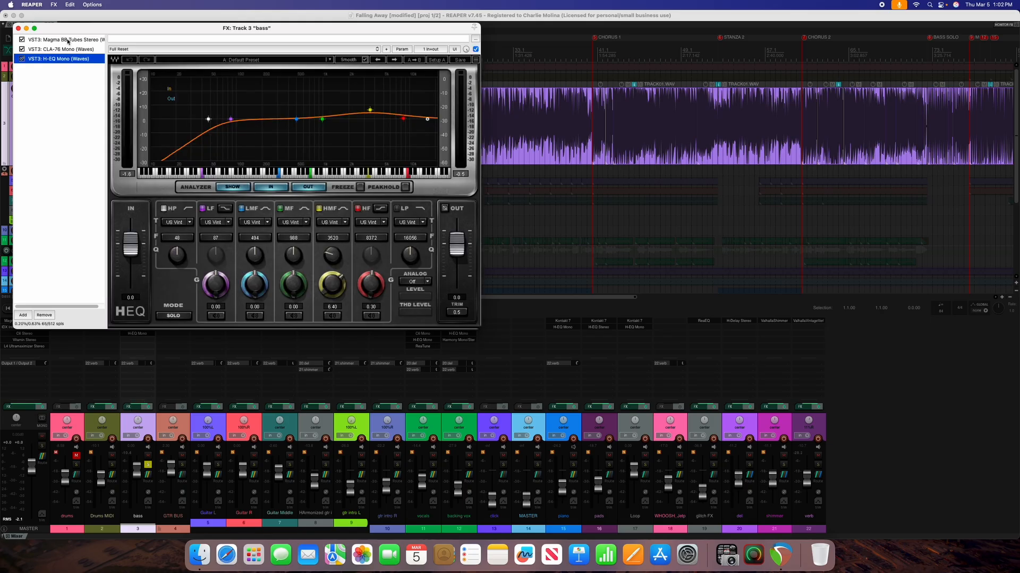
left_click(68, 40)
mouse_move(218, 123)
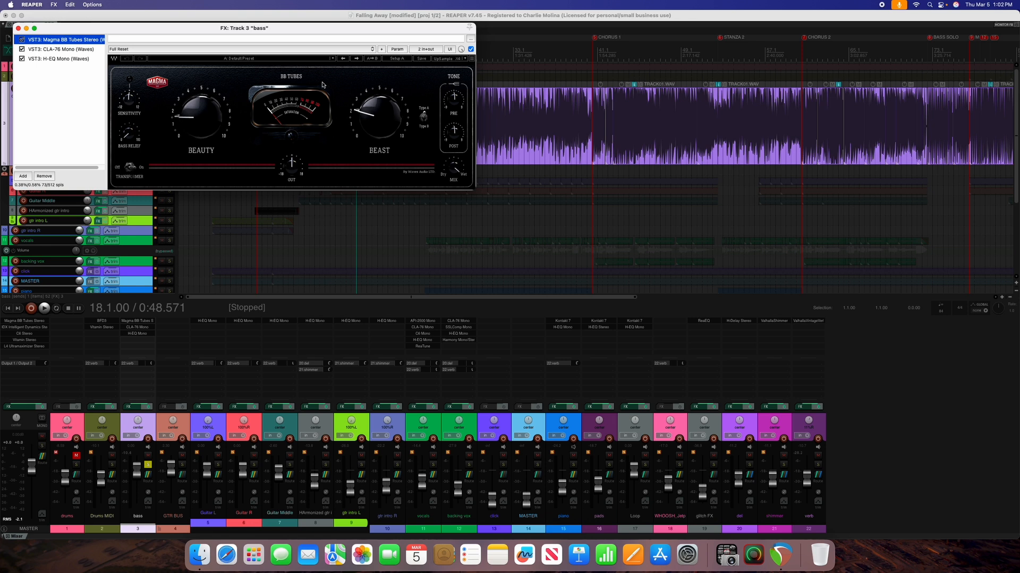
key("space")
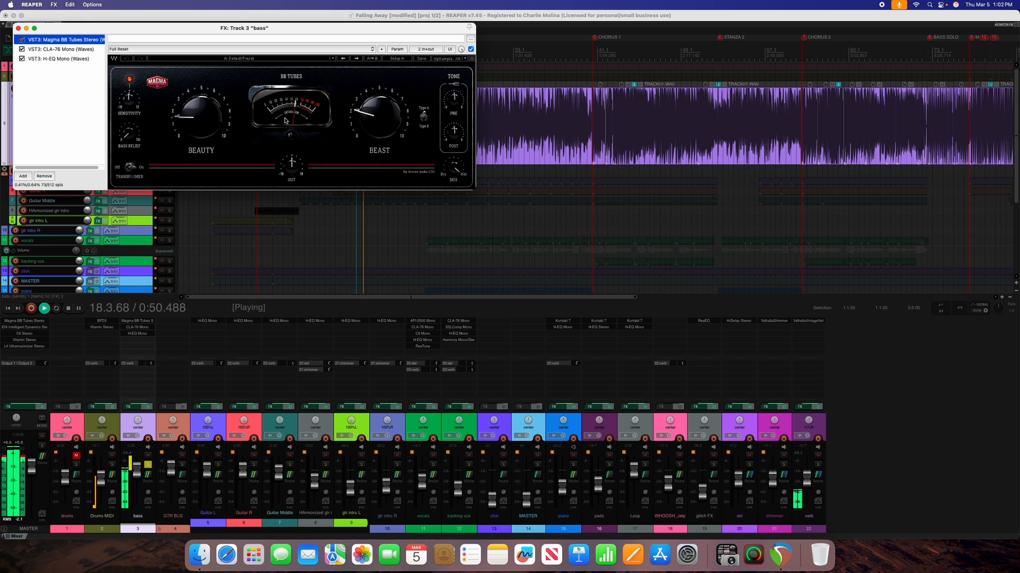
key("space")
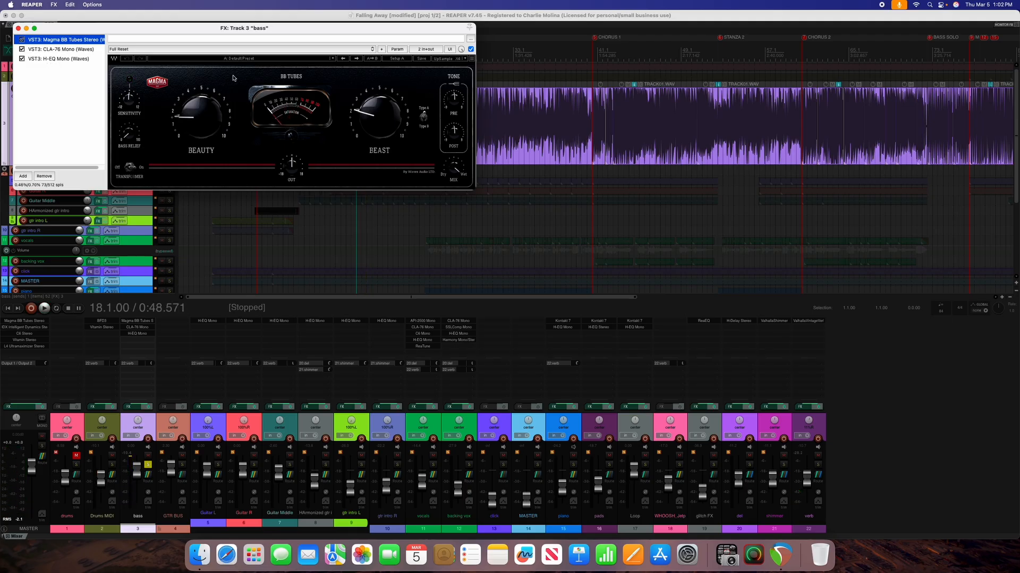
Step: Review the bass track's CLA-76 compressor during playback and its H-EQ curve, and unsolo the bass
left_click(60, 49)
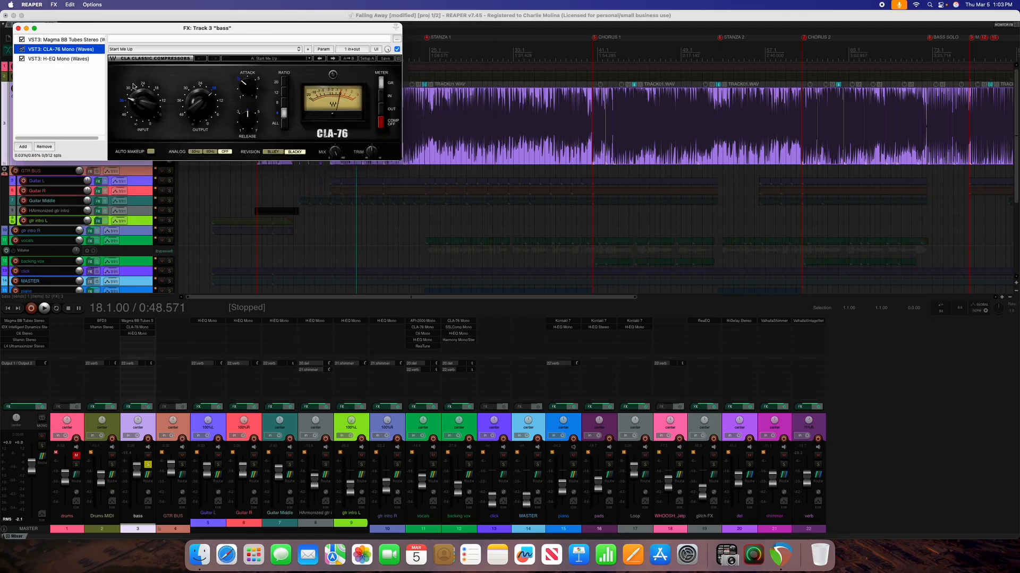
key("space")
key("space")
left_click(64, 59)
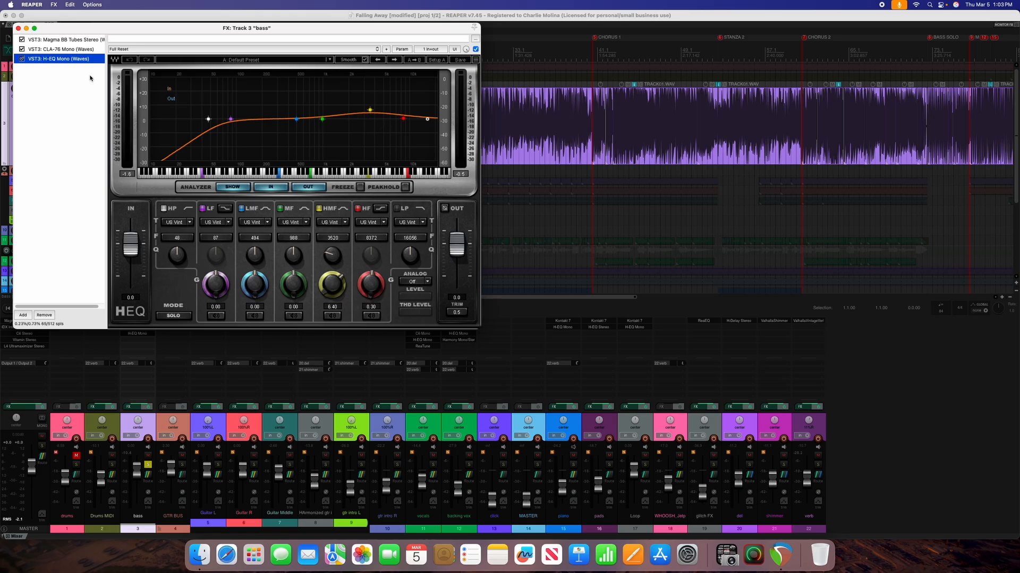
left_click(18, 29)
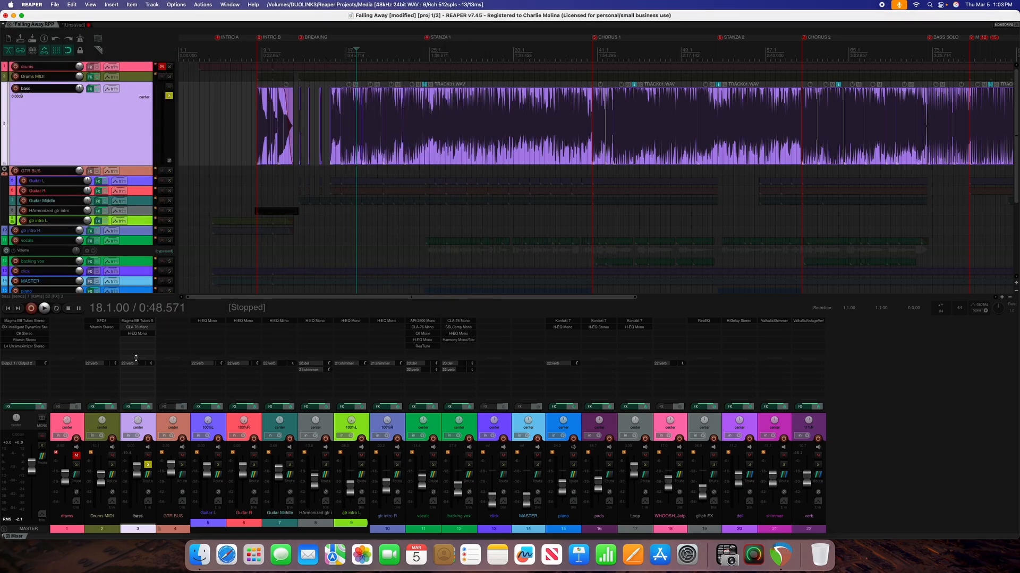
left_click(148, 465)
Step: Select the GTR BUS and play the song from the start, soloing gtr intro L and gtr intro R
left_click(184, 429)
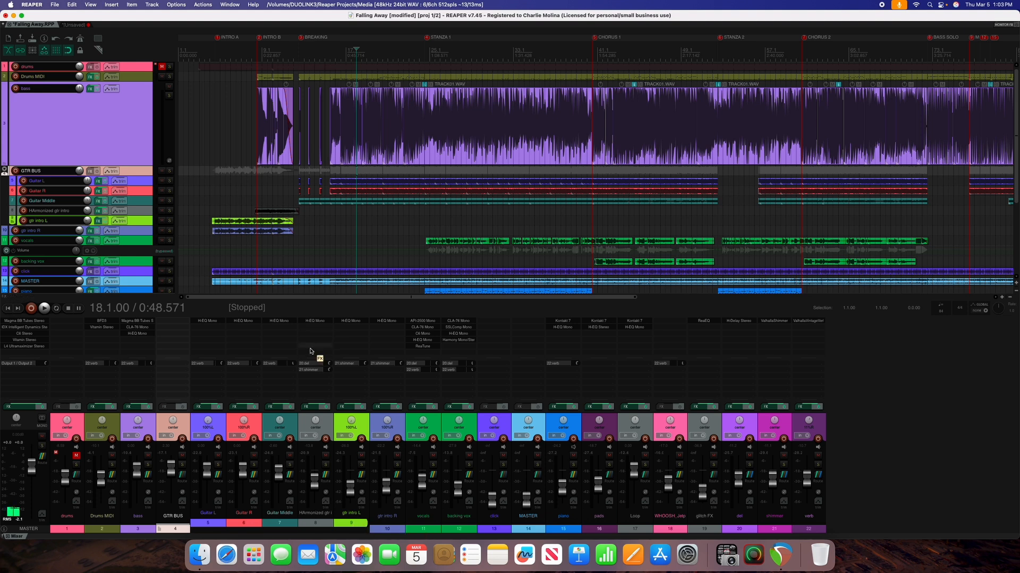
key("Home")
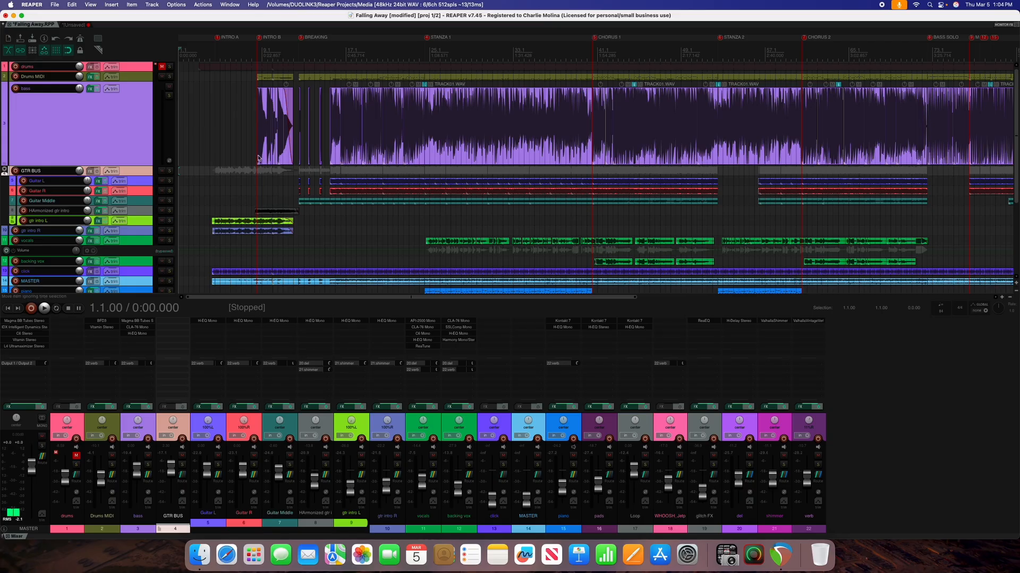
key("space")
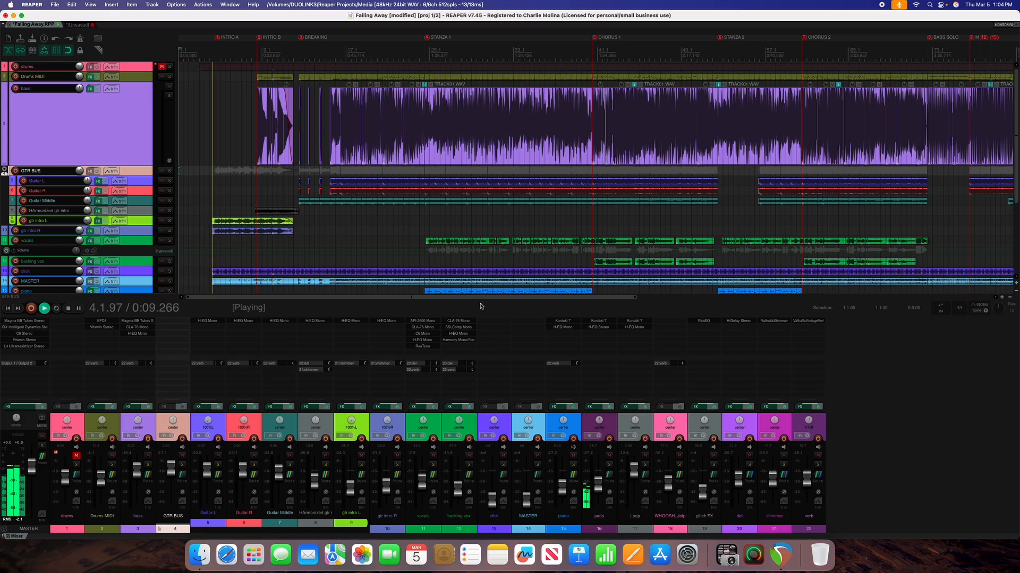
left_click(361, 464)
left_click(397, 466)
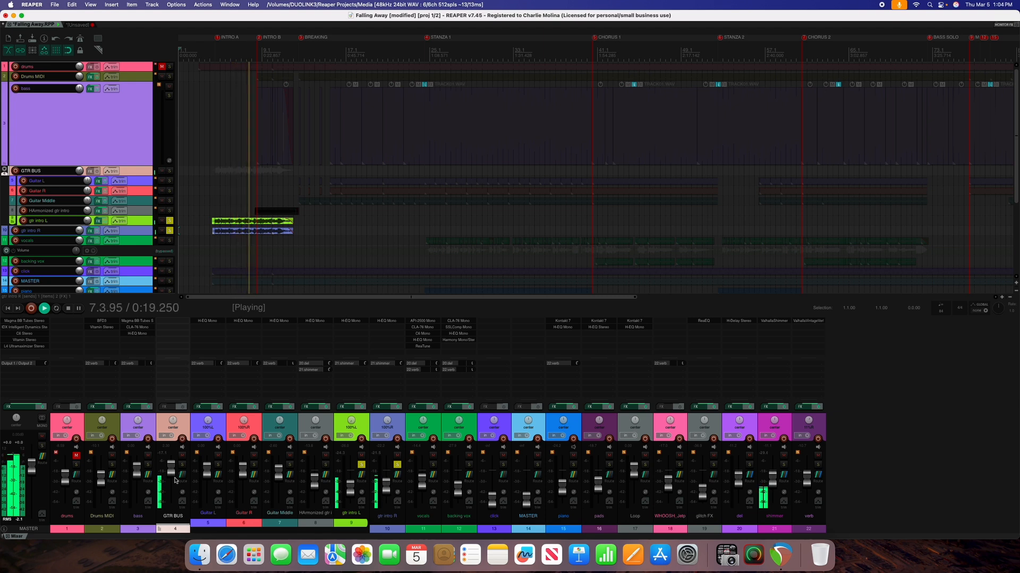
key("space")
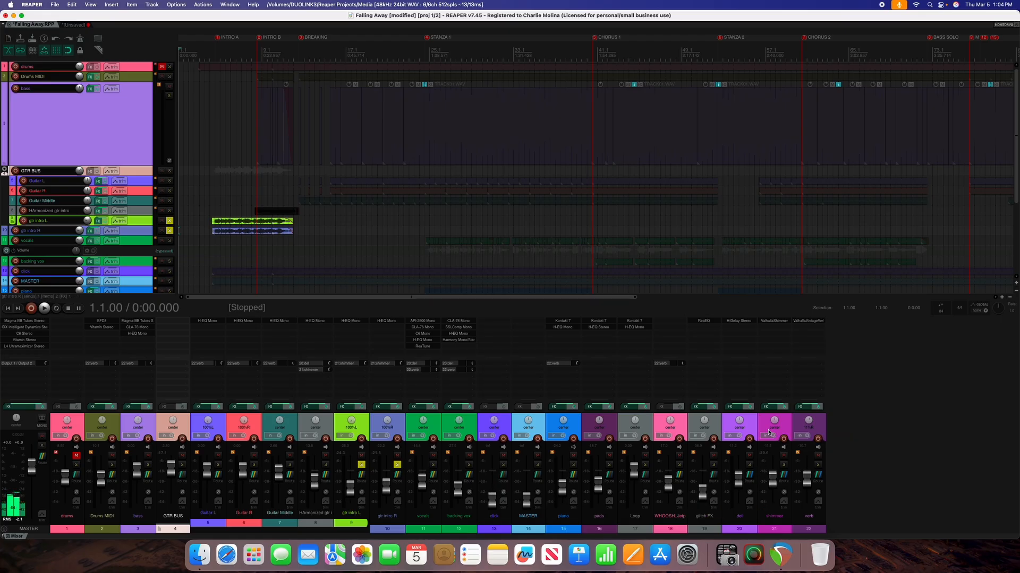
Step: Replay the soloed intro guitars from bar 6 with the shimmer track briefly soloed, and open its ValhallaShimmer plugin
key("space")
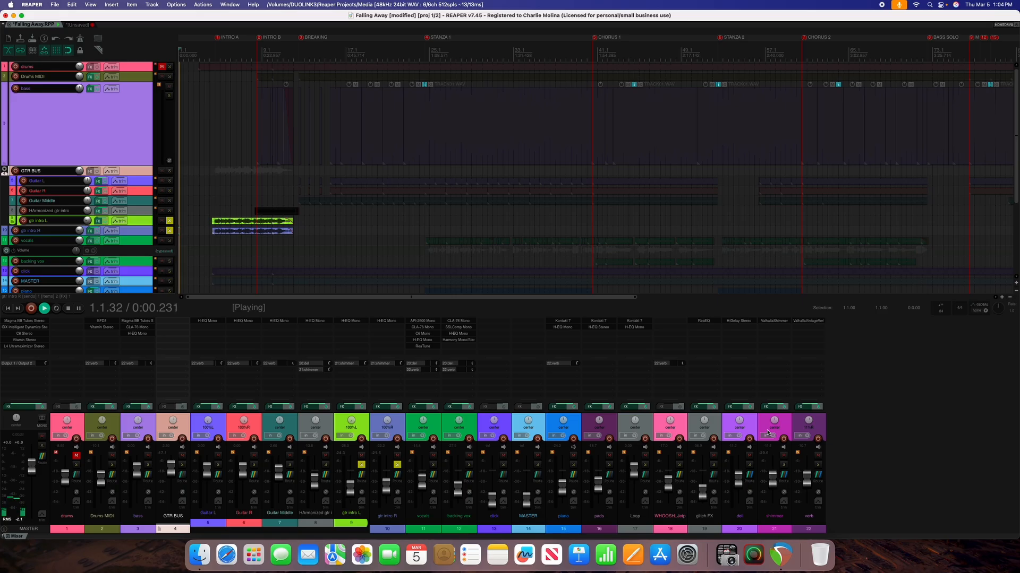
left_click(236, 53)
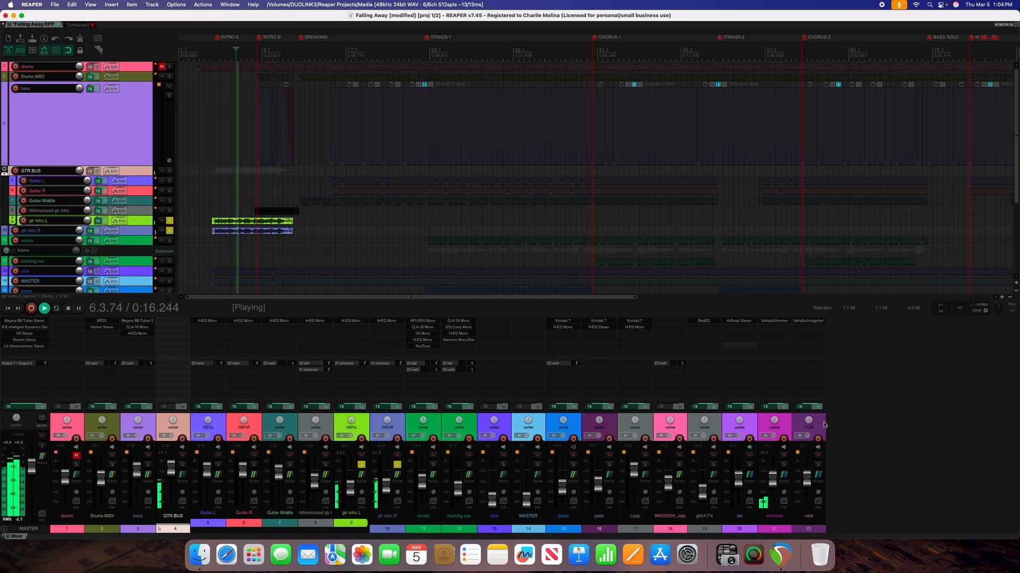
left_click(783, 464)
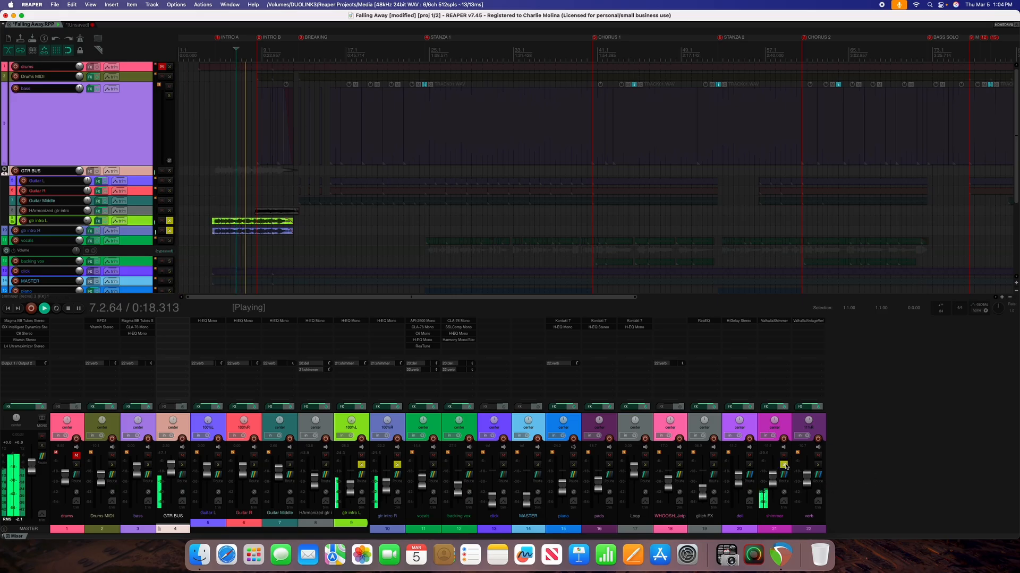
left_click(783, 465)
key("space")
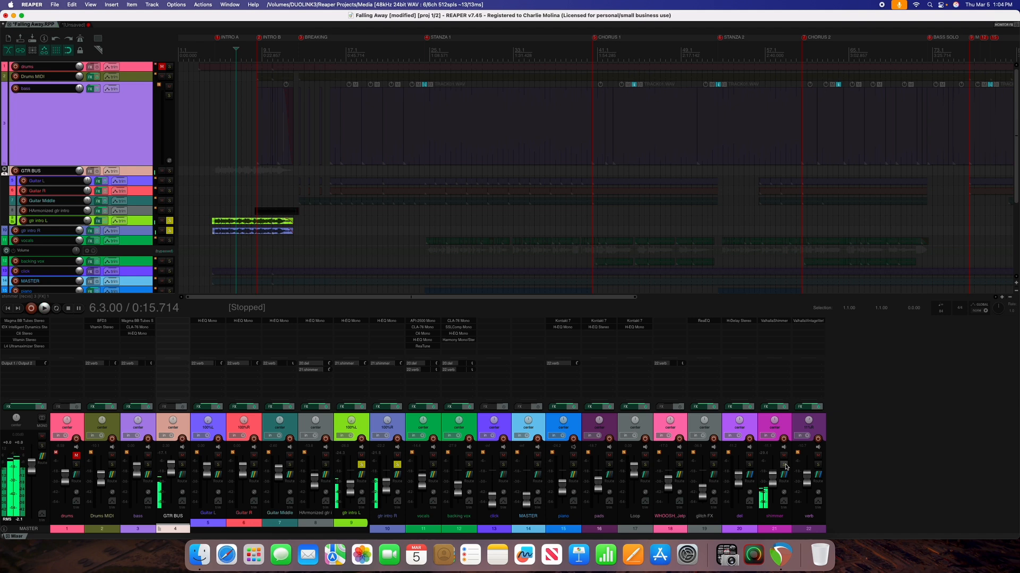
left_click(774, 320)
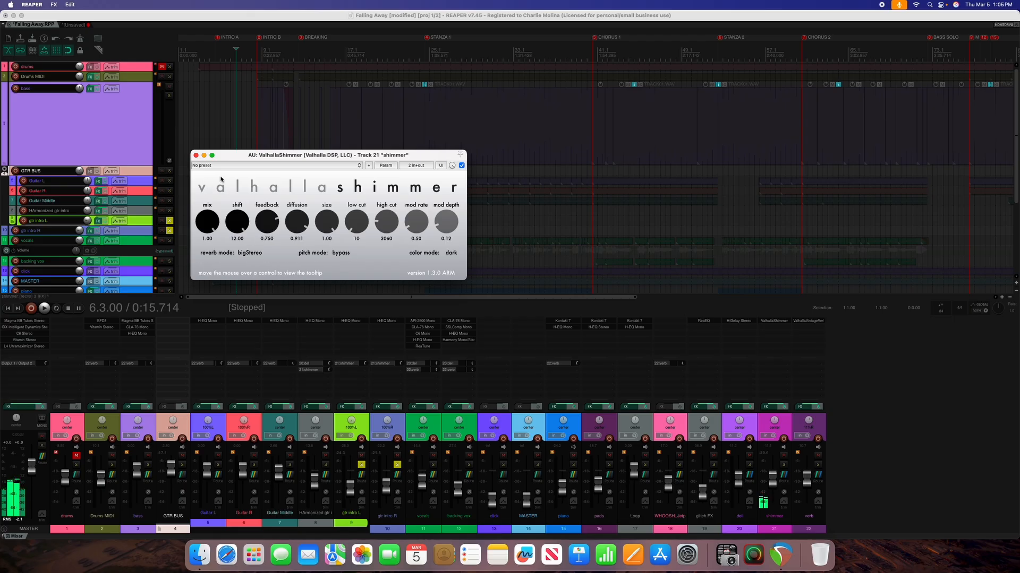
Step: Close the ValhallaShimmer plugin, replay the soloed intro guitars from bar 6, and unsolo gtr intro L and gtr intro R
left_click(195, 155)
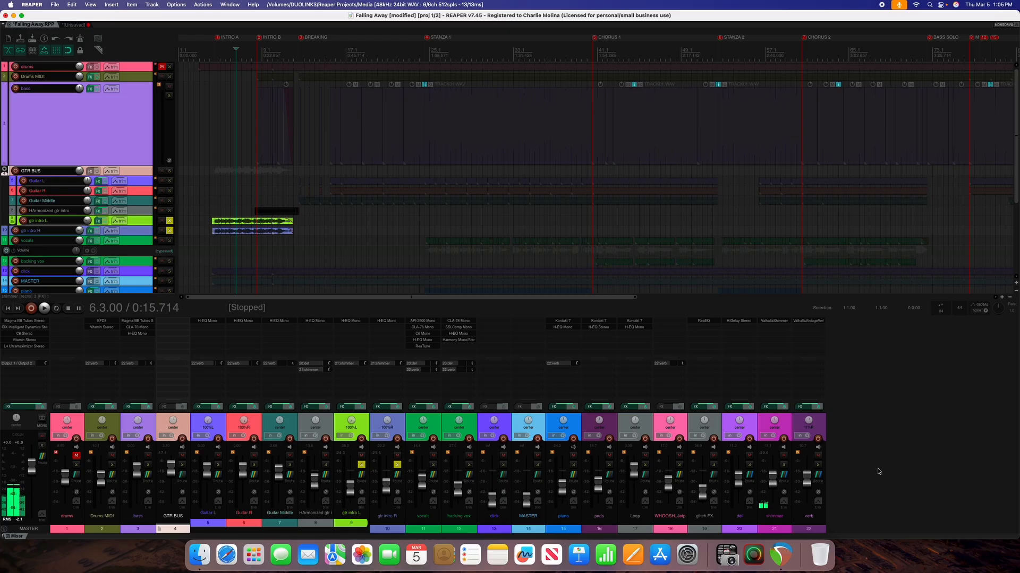
key("space")
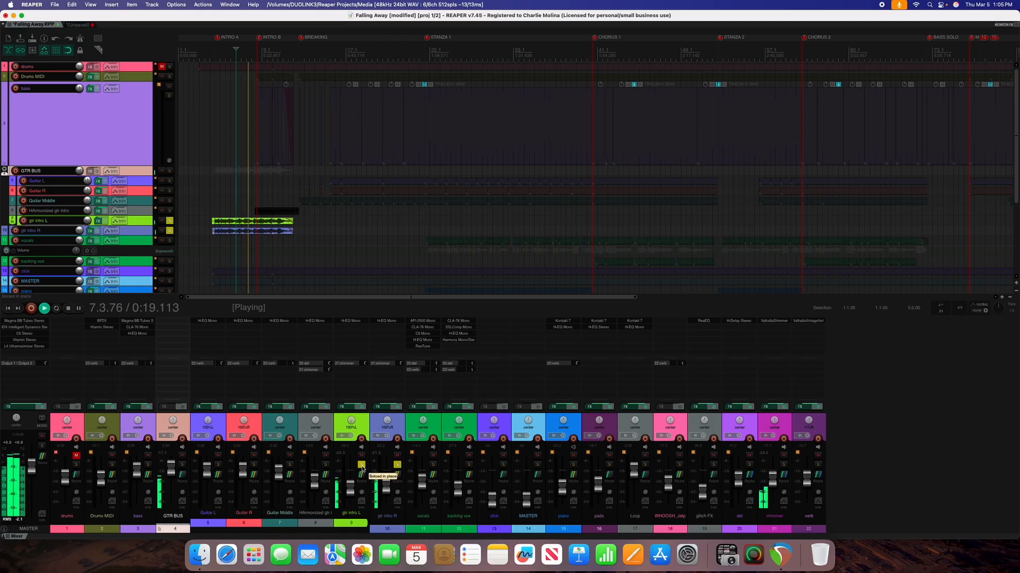
key("space")
left_click(361, 464)
left_click(397, 464)
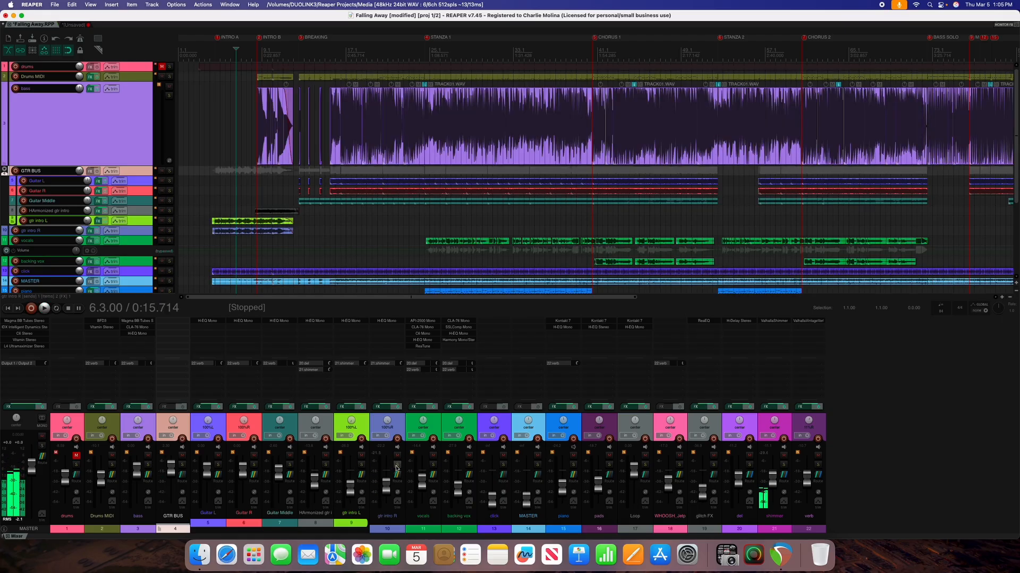
Step: Place the edit cursor at bar 8 and look over the arrangement of the whole song
left_click(252, 52)
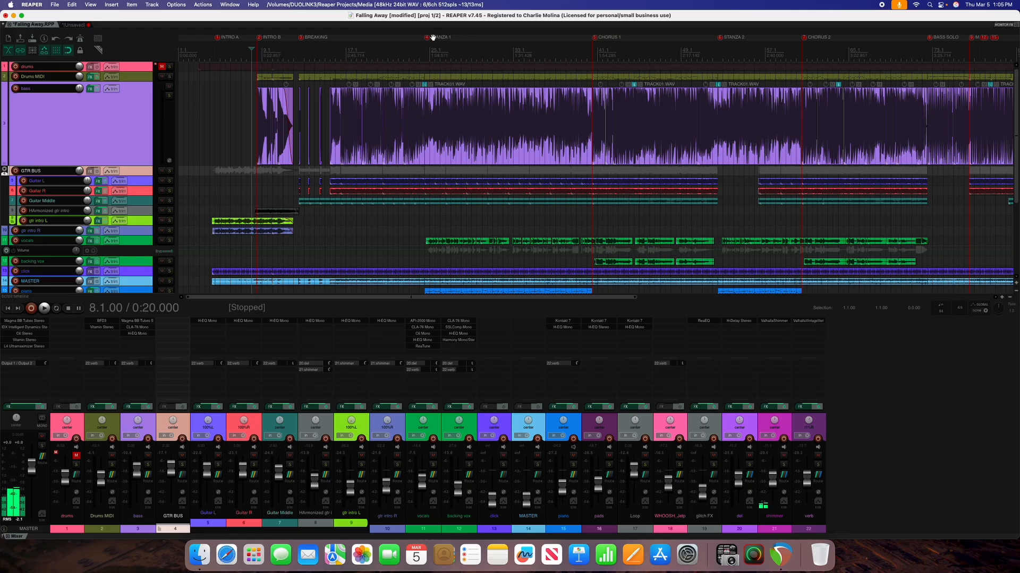
scroll(640, 126, "down", 5)
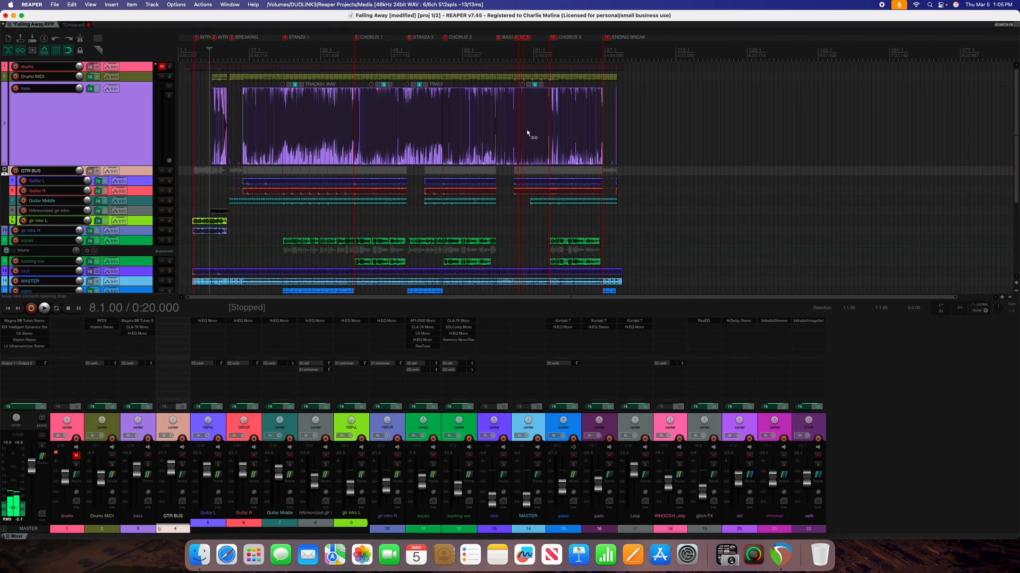
scroll(528, 130, "up", 4)
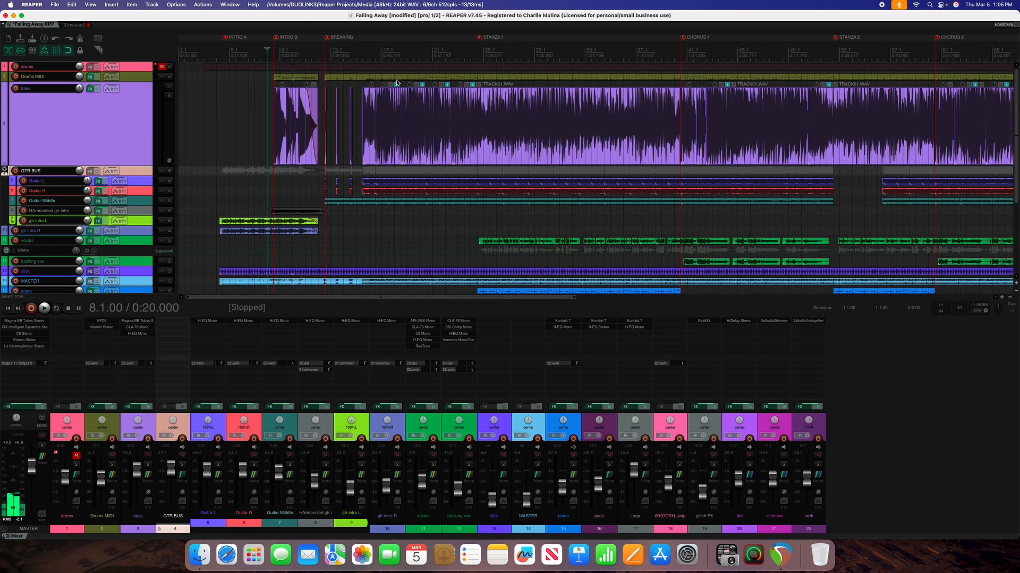
scroll(477, 147, "down", 2)
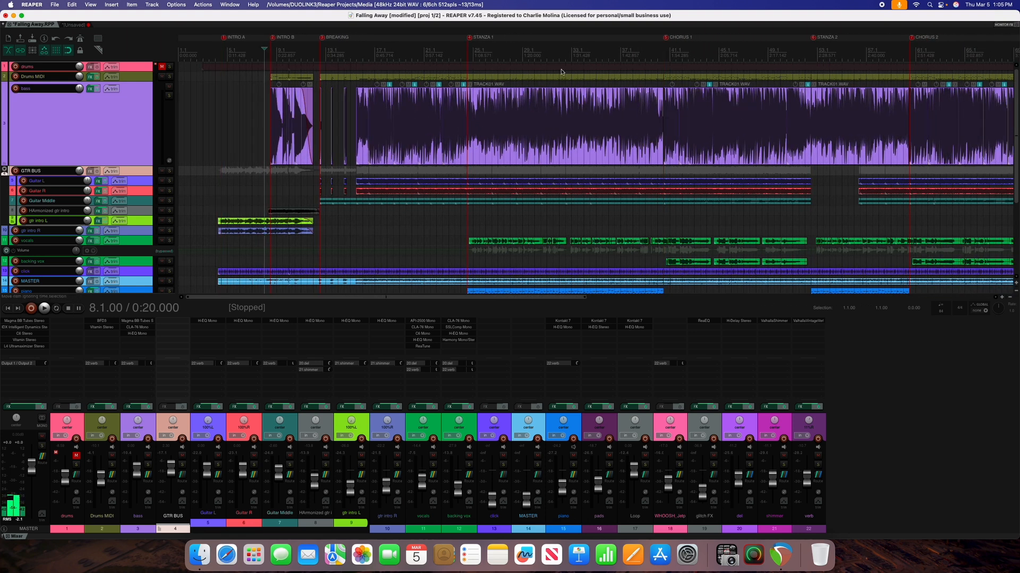
scroll(247, 42, "down", 2)
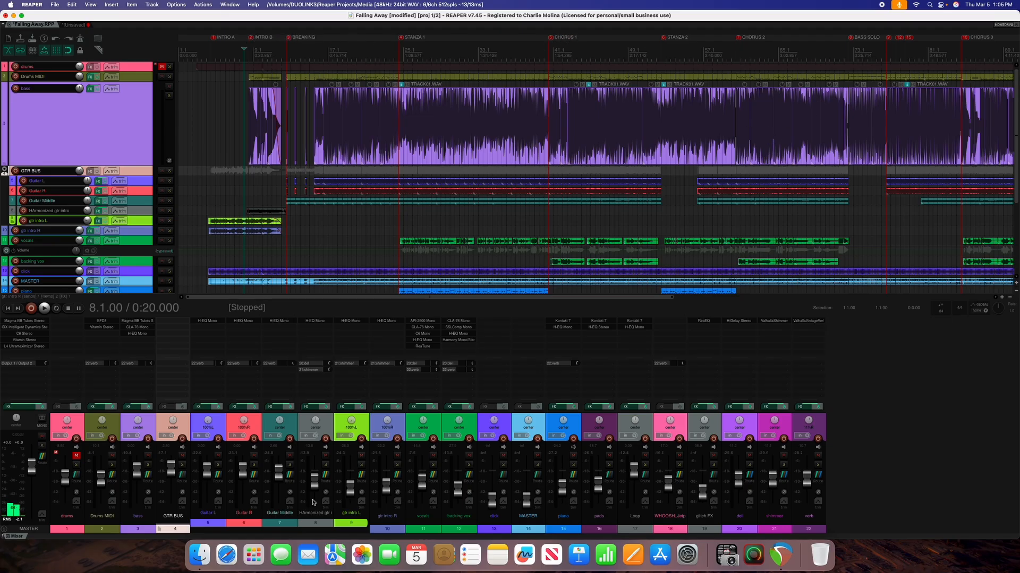
Step: Solo the HArmonized gtr intro track, audition it from bar 8, and unsolo it
mouse_move(314, 501)
left_click(323, 435)
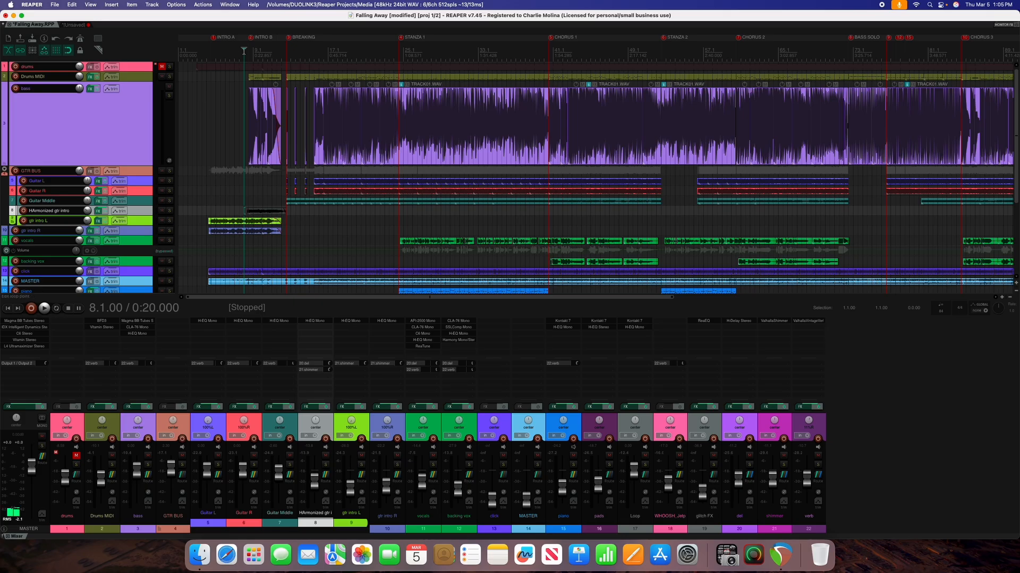
left_click(326, 466)
key("space")
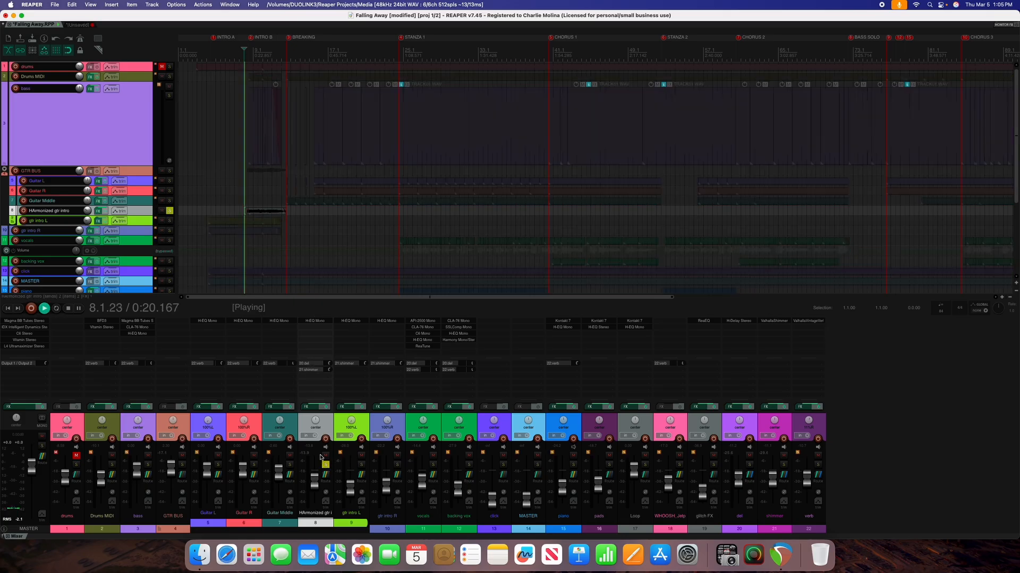
key("=")
key("=")
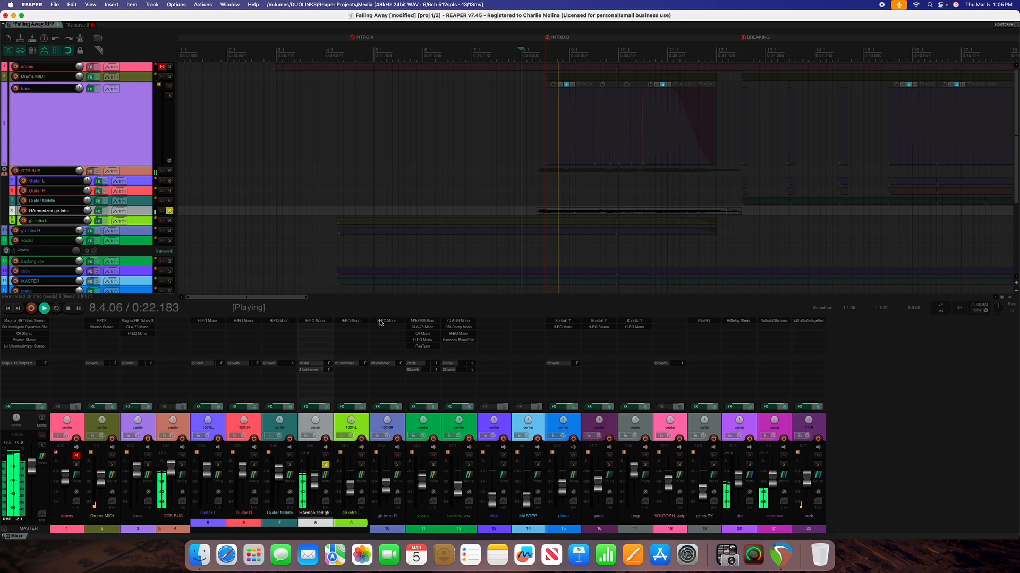
left_click(325, 465)
key("space")
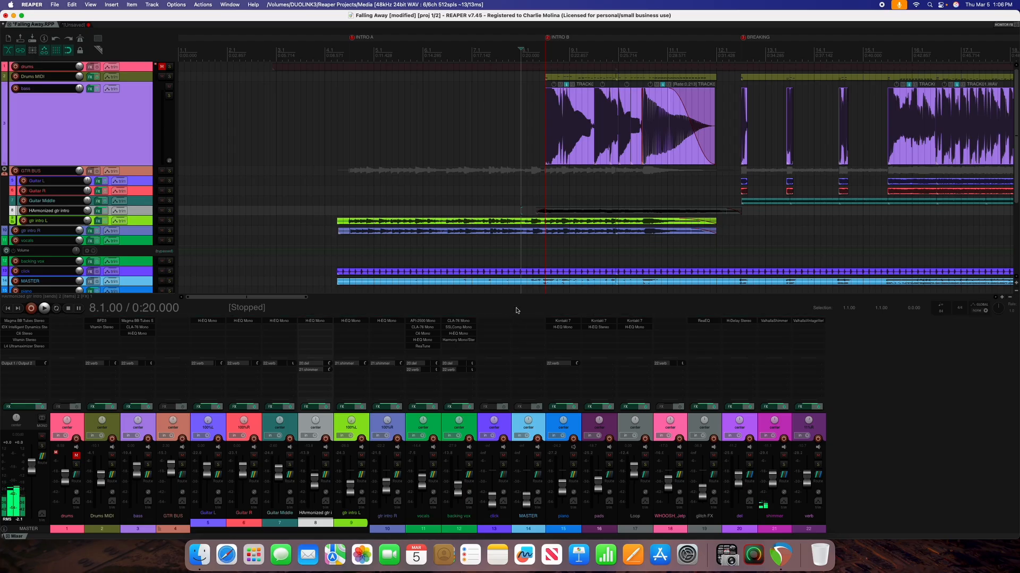
Step: Enlarge the HArmonized gtr intro track, open the ReaPitch effect on its audio item, and play the full mix from 9.2.00
double_click(329, 426)
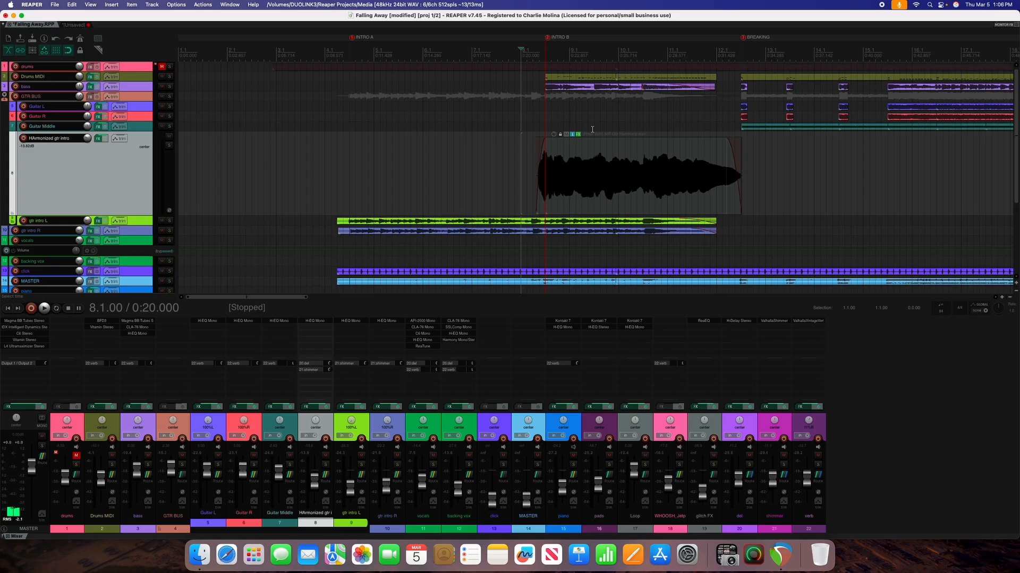
left_click(580, 153)
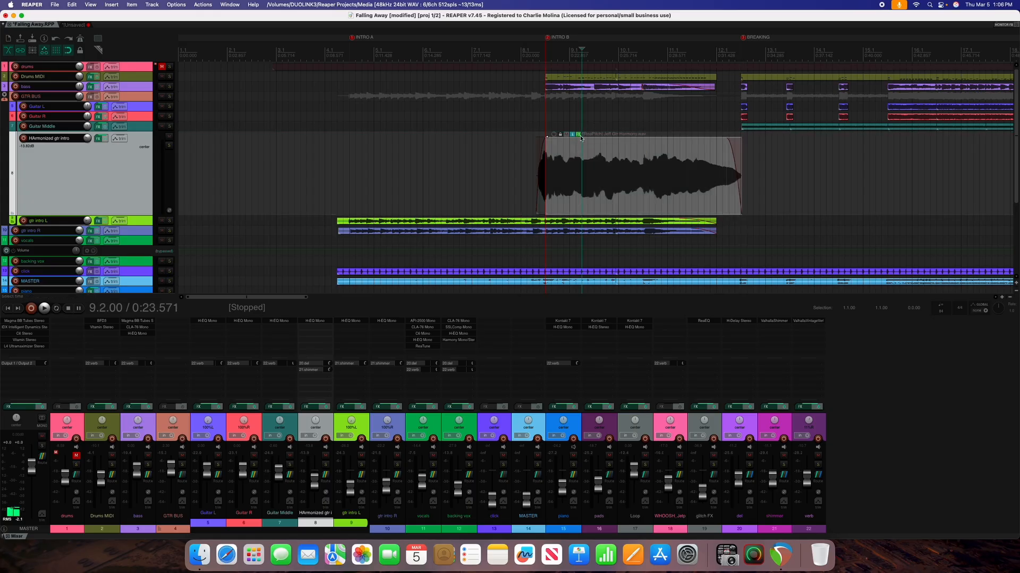
left_click(578, 136)
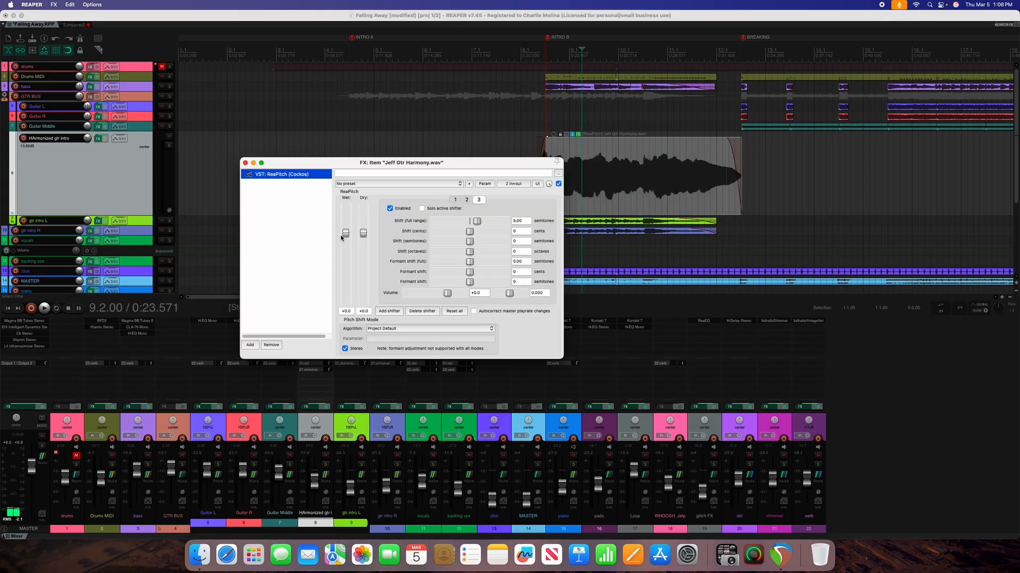
left_click_drag(308, 164, 340, 161)
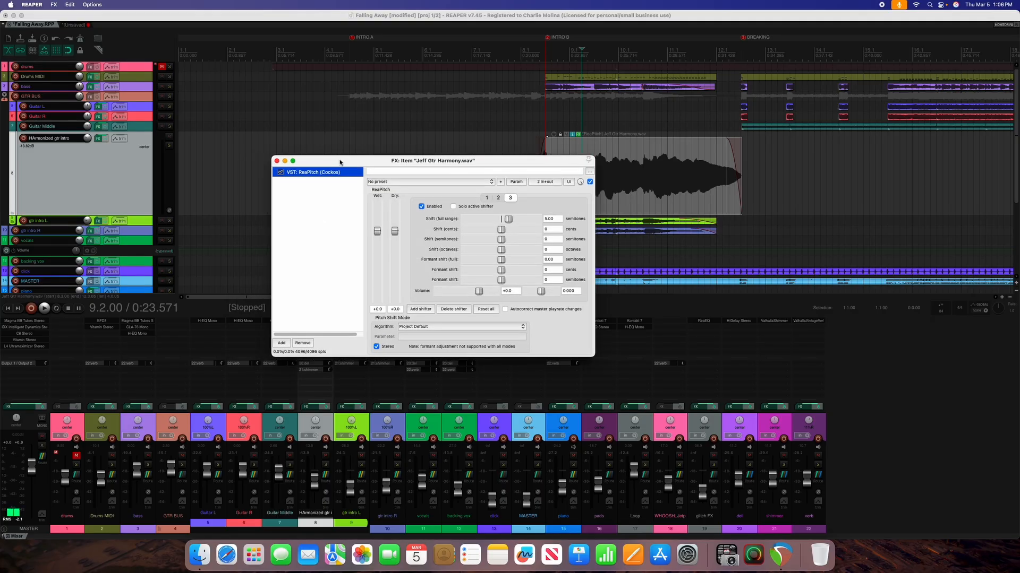
left_click_drag(340, 161, 302, 165)
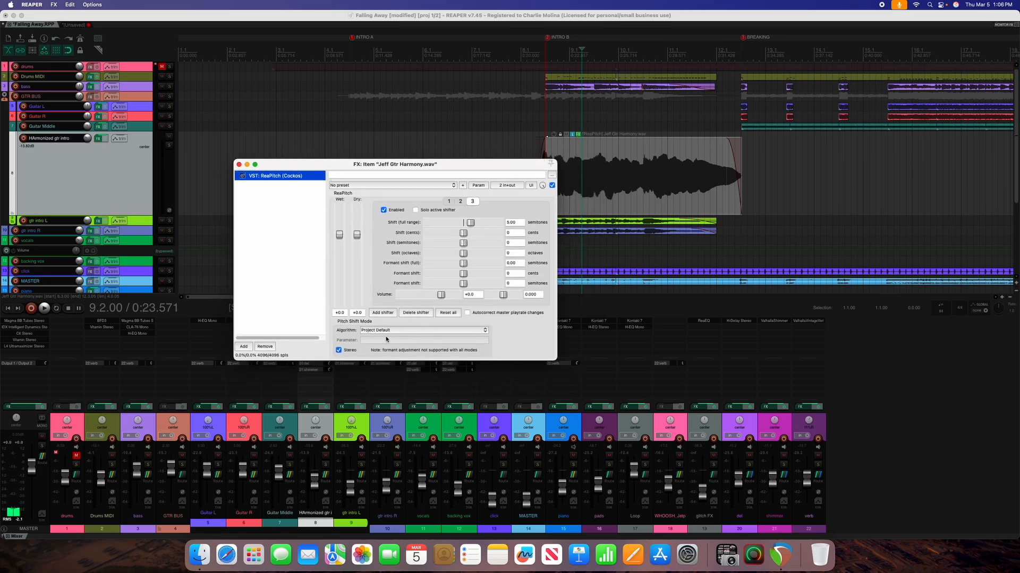
key("space")
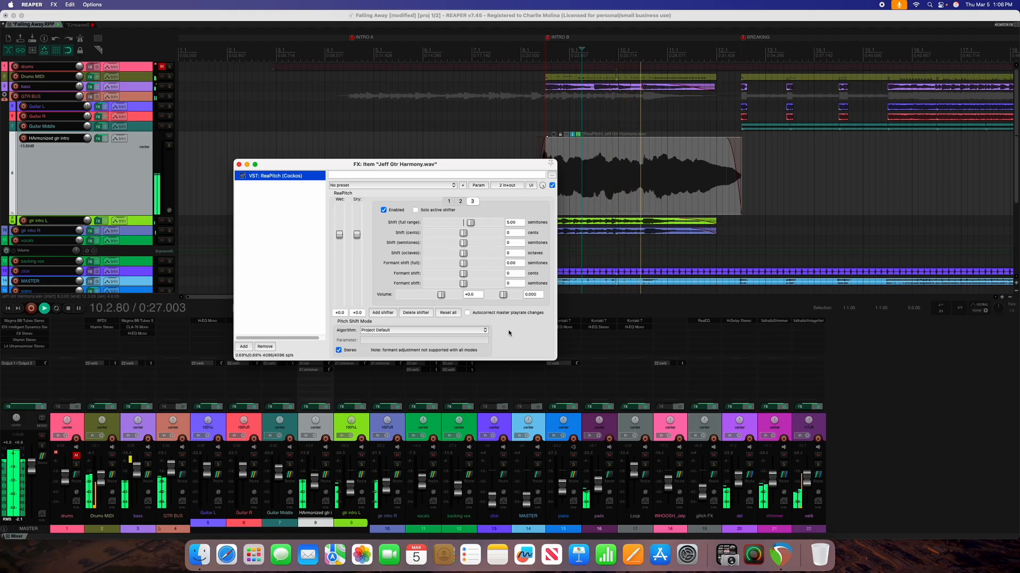
key("space")
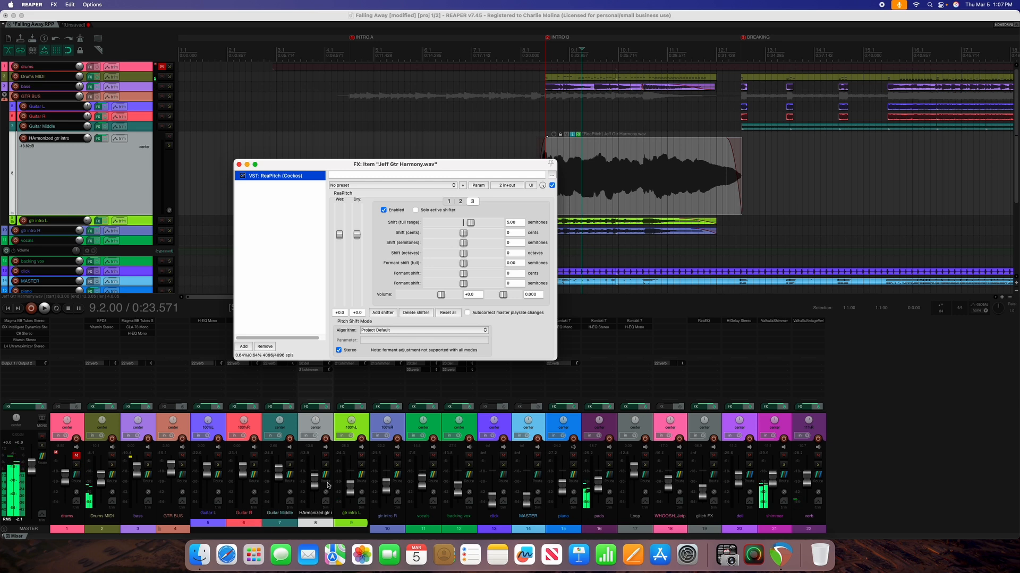
Step: Solo HArmonized gtr intro, play it from INTRO B, bypass ReaPitch, and play the dry guitar from 8.2.50
left_click(326, 465)
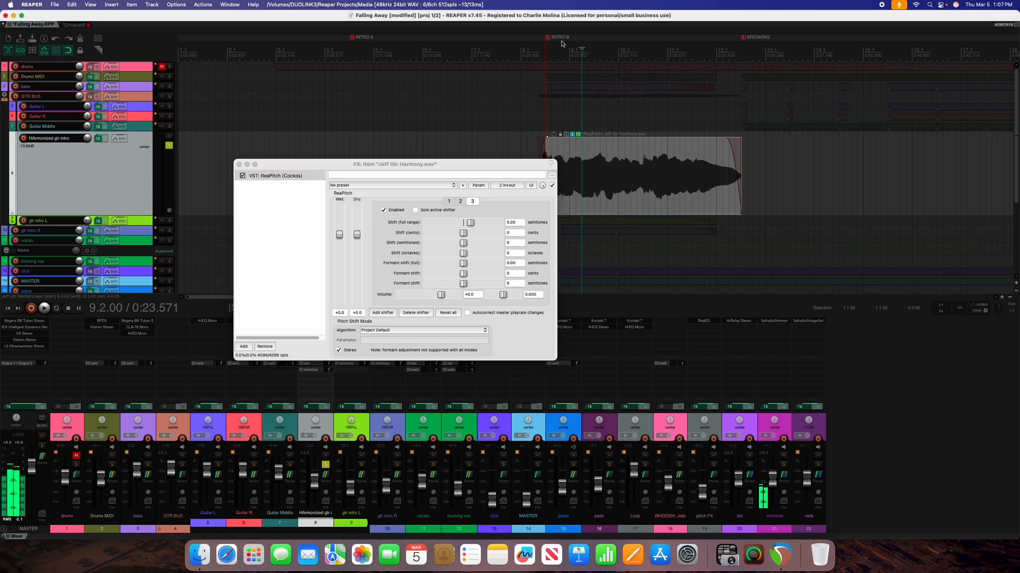
key("space")
left_click(545, 43)
key("space")
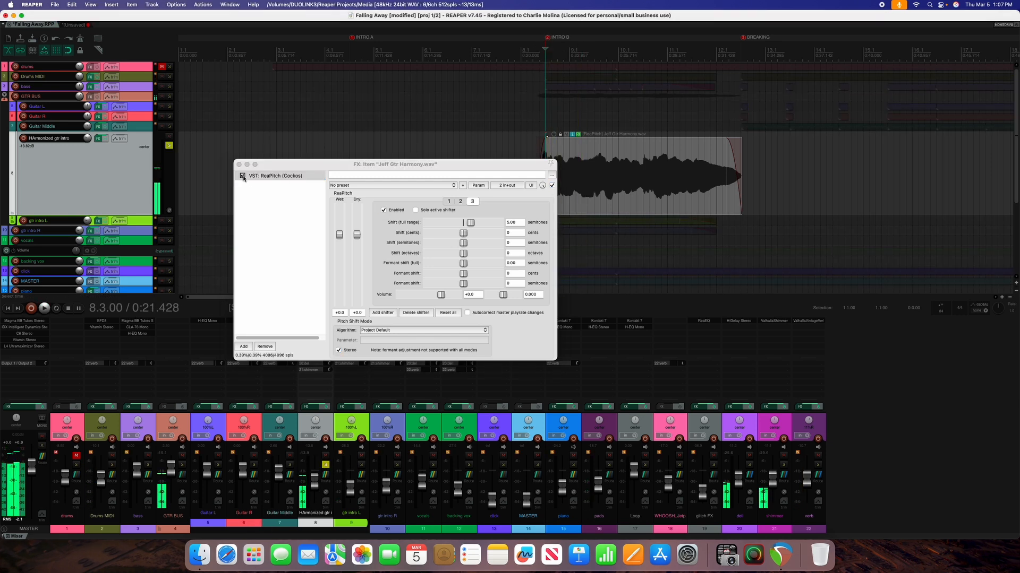
left_click(242, 176)
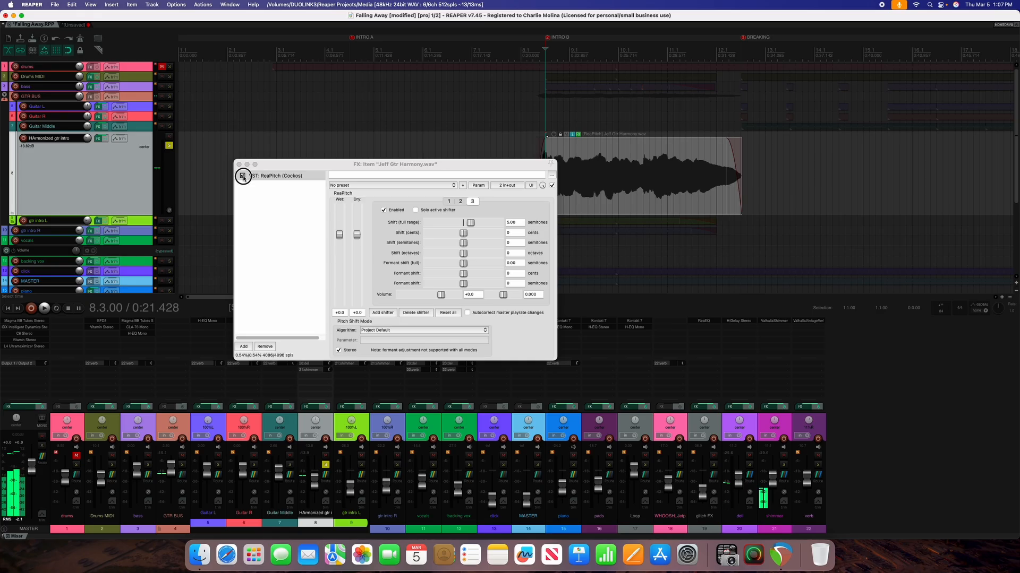
left_click(539, 56)
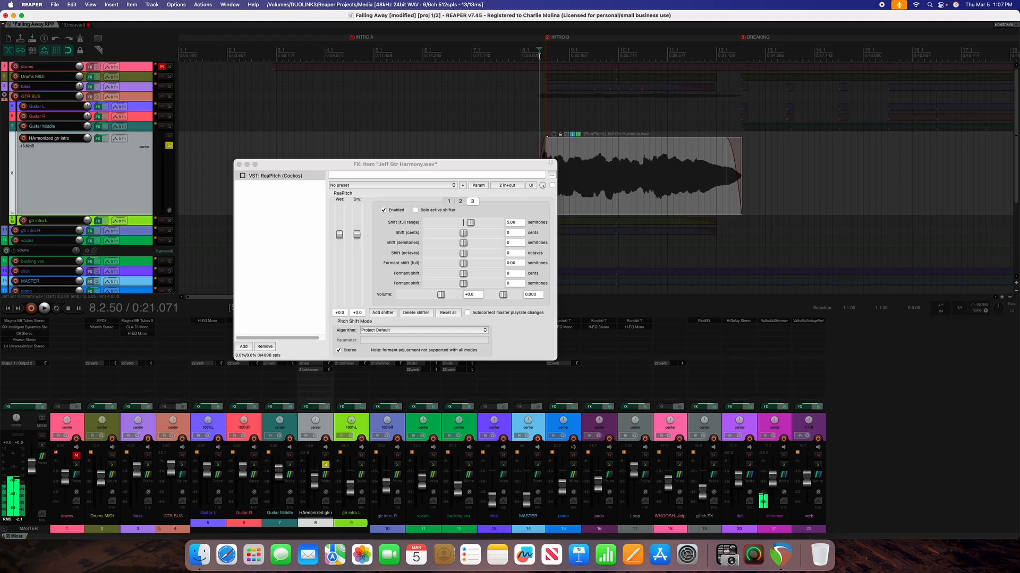
key("space")
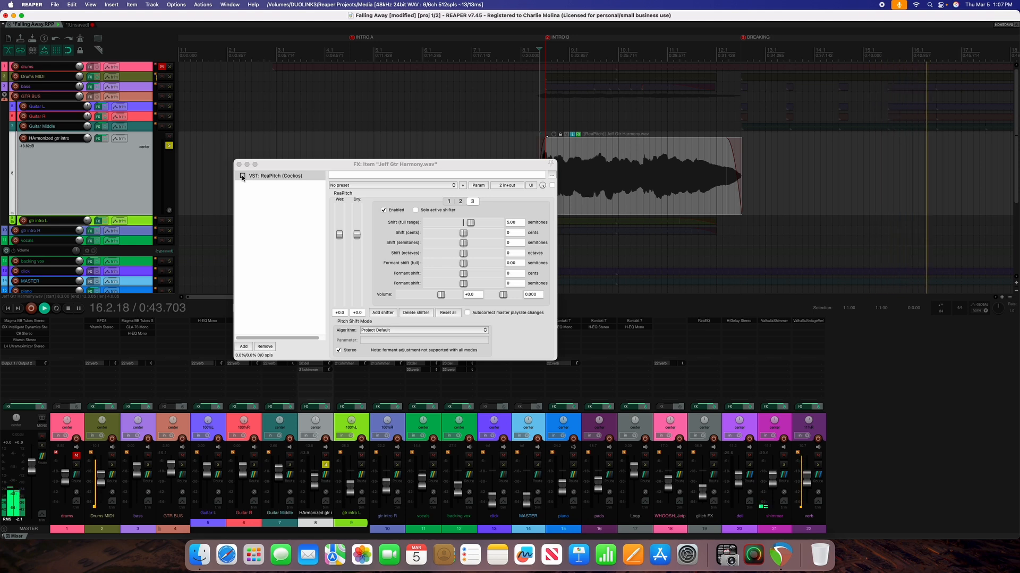
Step: Move the ReaPitch window clear of the harmony guitar item and replay the bypassed sound from just before INTRO B
left_click(261, 179)
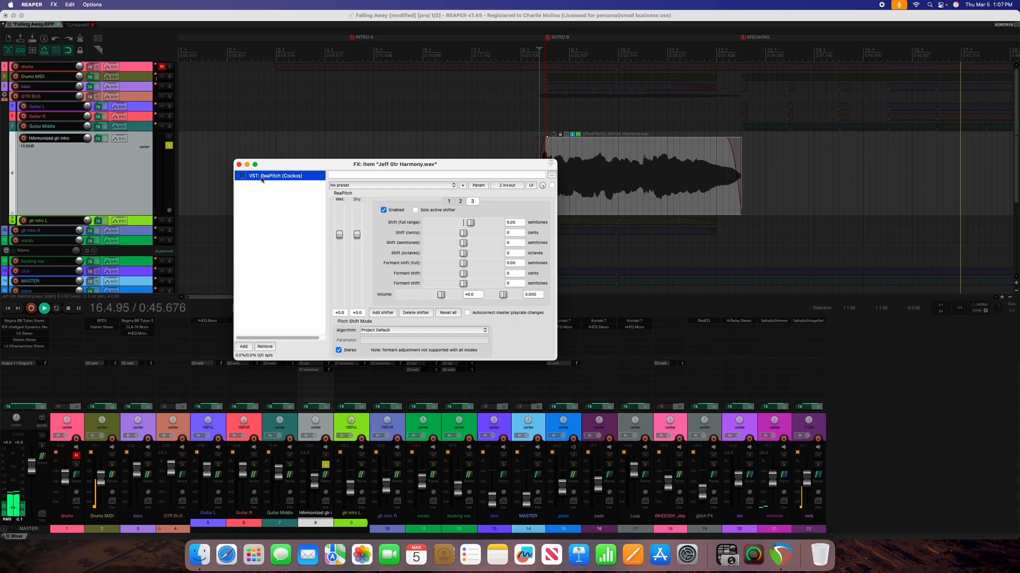
left_click(533, 69)
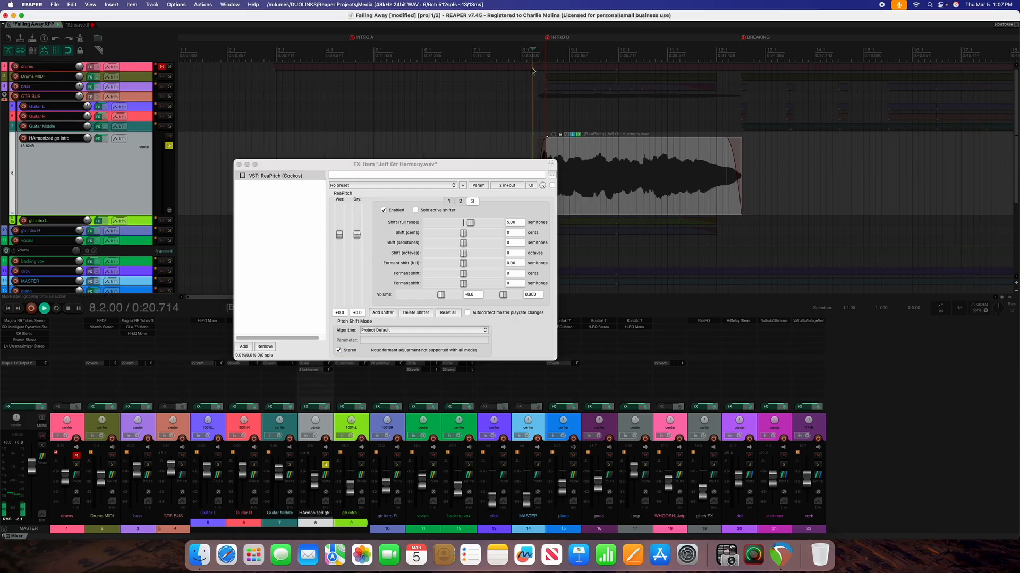
left_click_drag(501, 169, 398, 170)
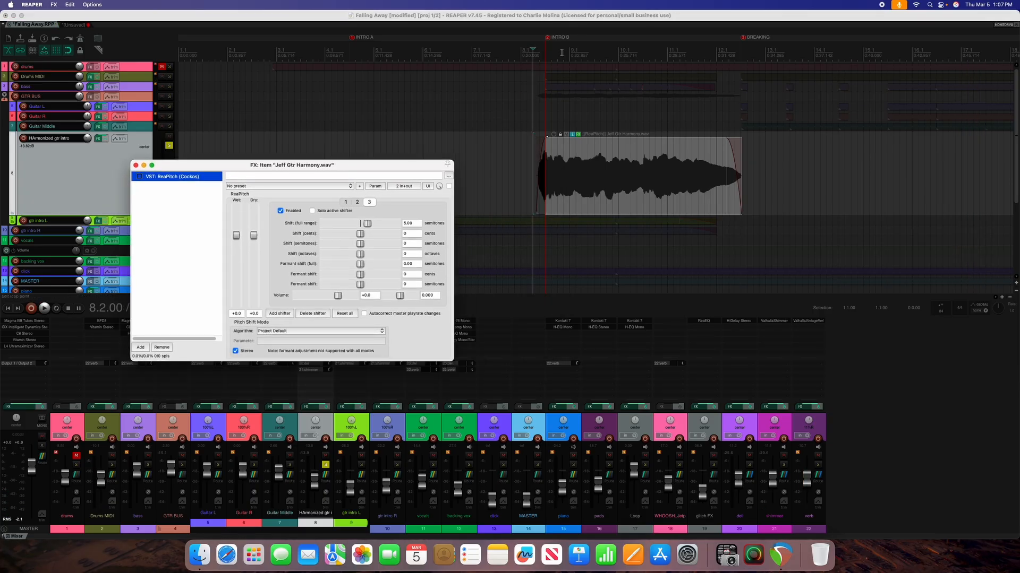
left_click(561, 53)
key("space")
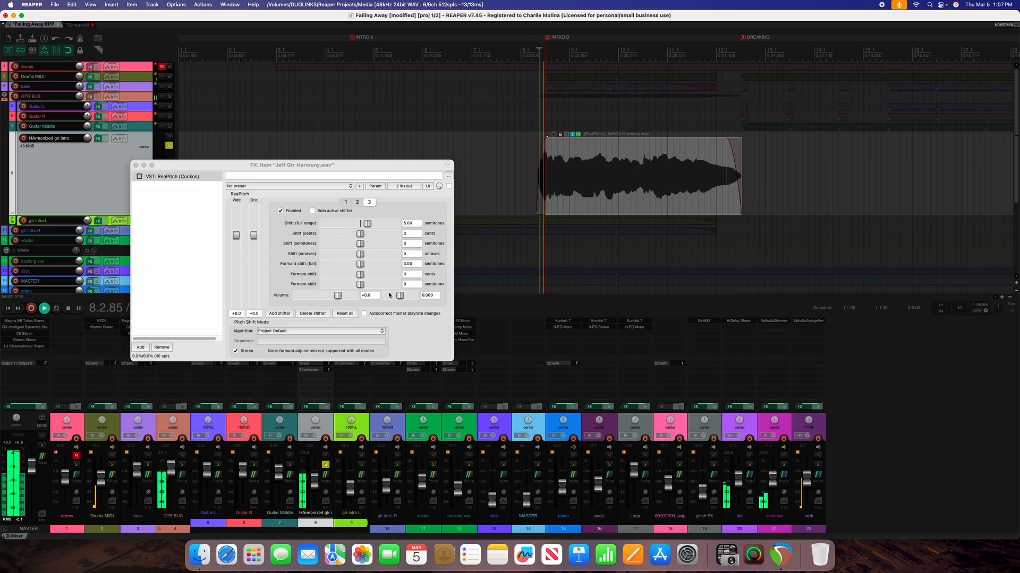
key("space")
Step: Re-enable ReaPitch on the harmony guitar item and close its effect window
left_click(174, 179)
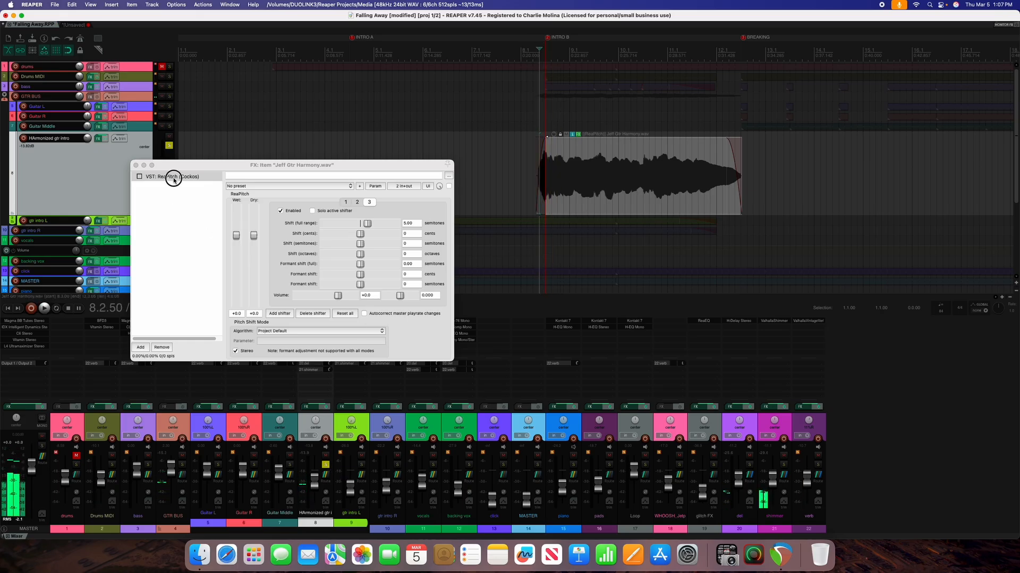
left_click(139, 177)
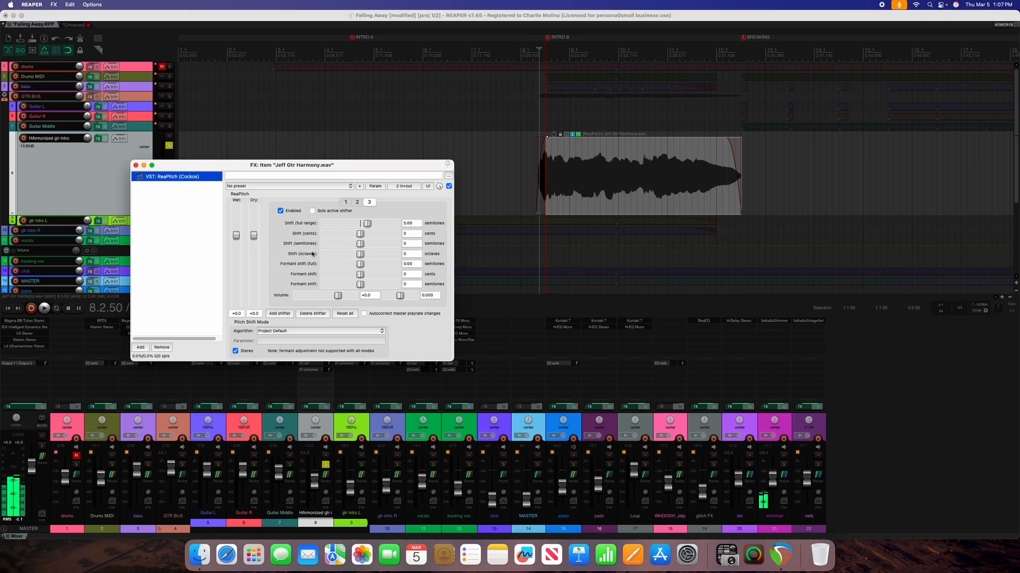
left_click(136, 165)
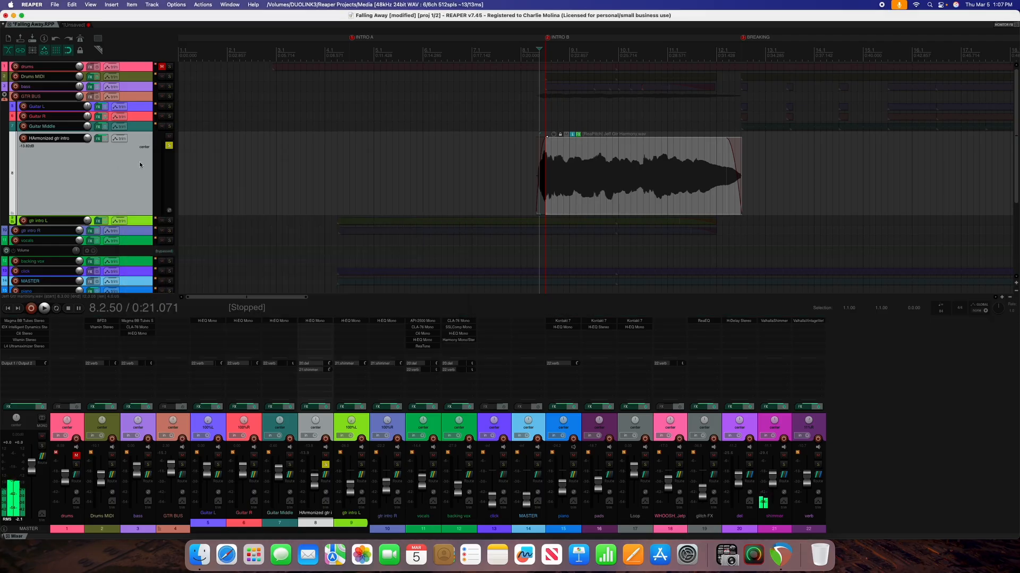
Step: Play the pitch-shifted harmony guitar soloed from 8.2.50, unsolo it during playback, and stop
key("space")
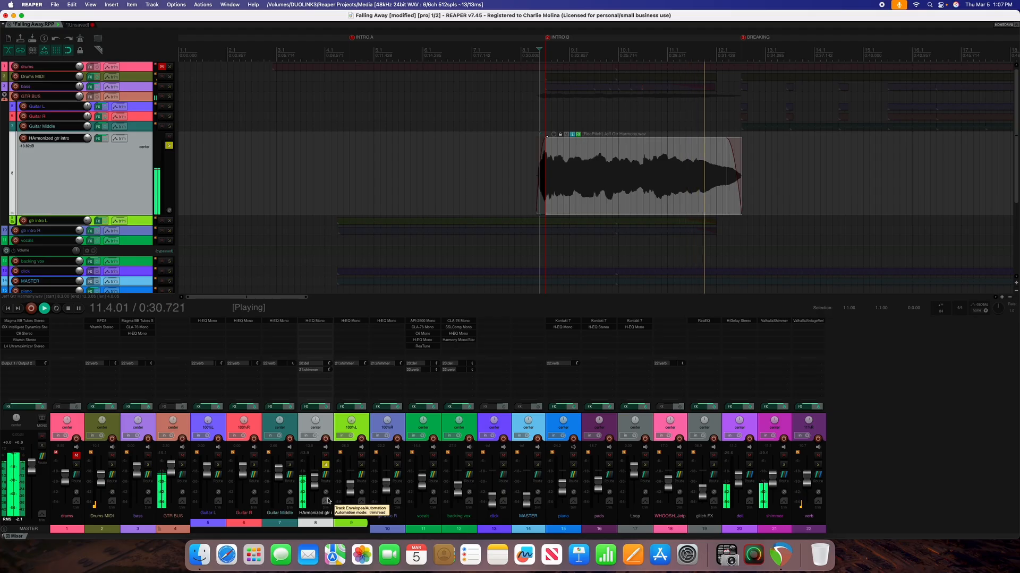
left_click(326, 465)
key("space")
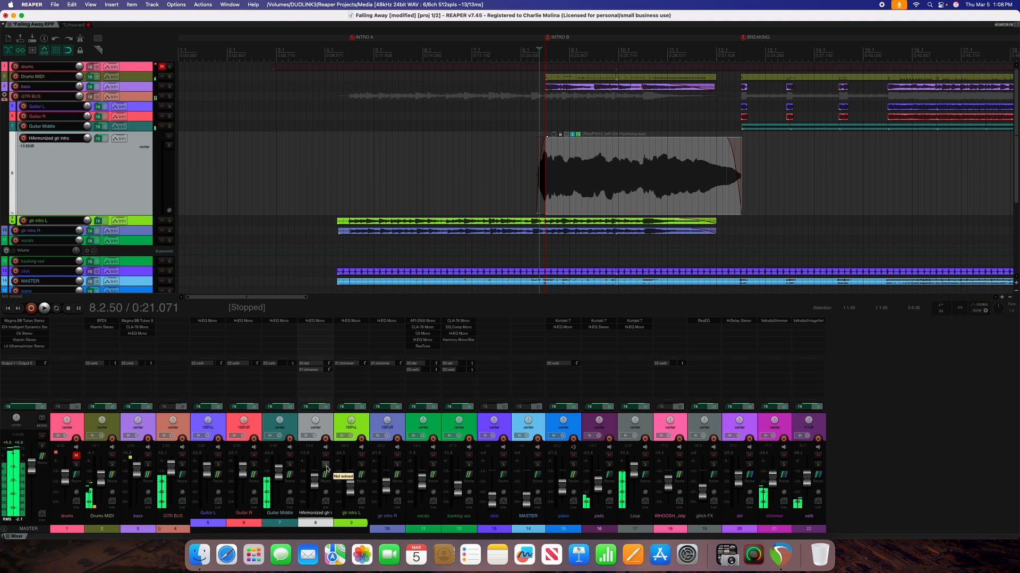
Step: Solo Guitar Middle, play it from 8.2.50, move the cursor to 12.1.50 just before BREAKING, and play it from there
left_click(290, 465)
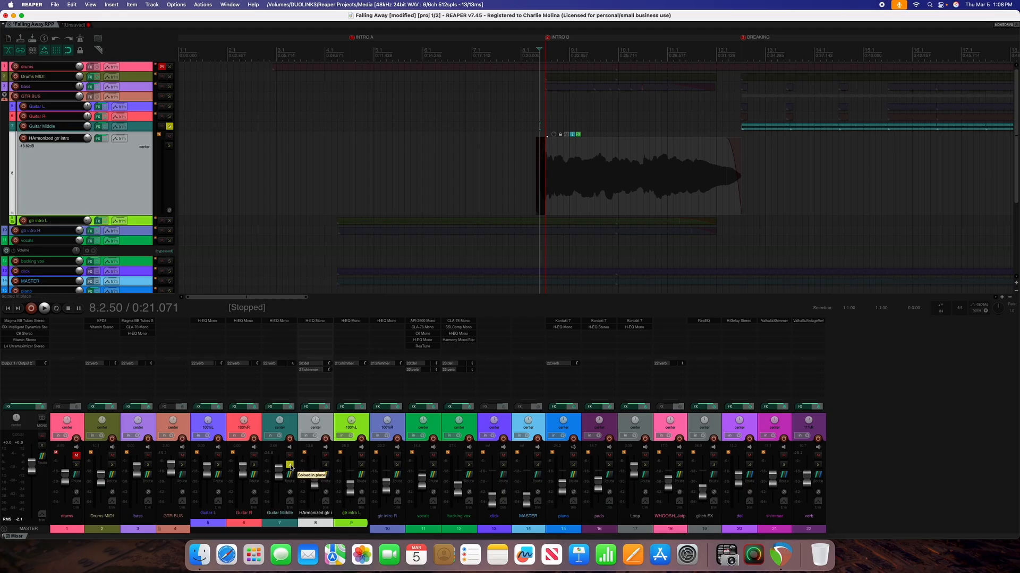
key("space")
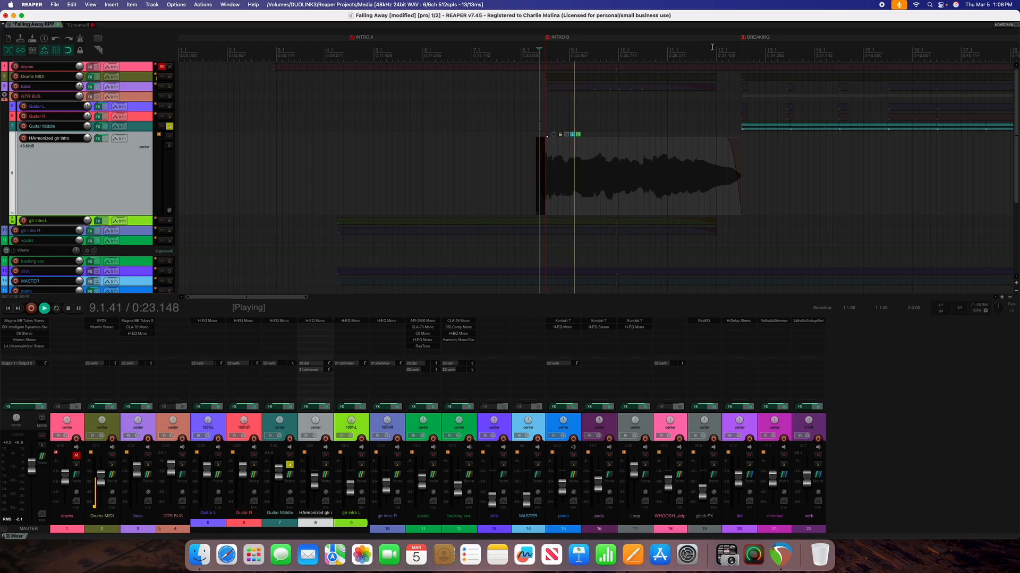
key("space")
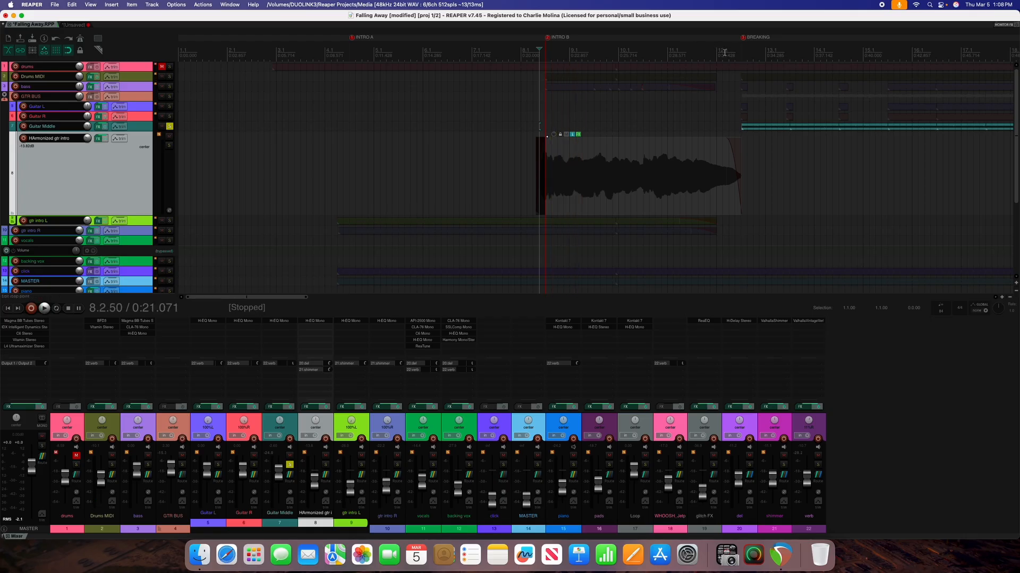
left_click(724, 52)
key("space")
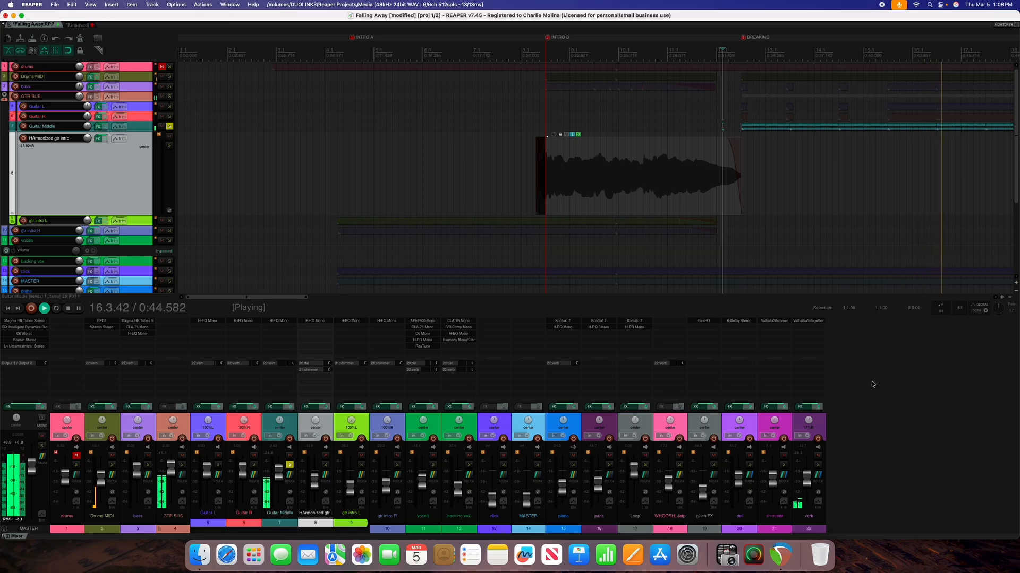
key("space")
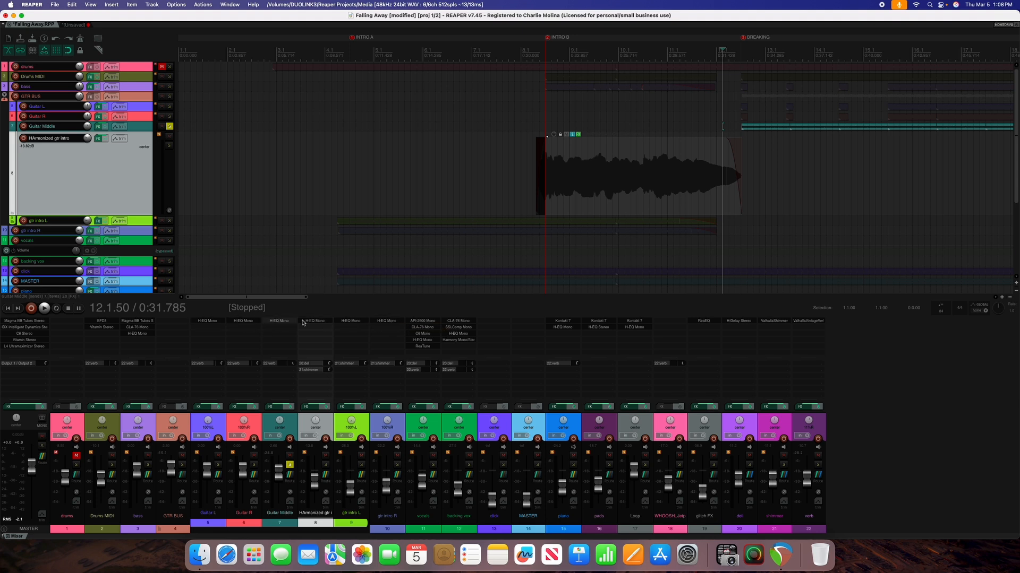
Step: Review the H-EQ Mono curve on gtr intro R, close the plugin window, and unsolo Guitar Middle
left_click(386, 322)
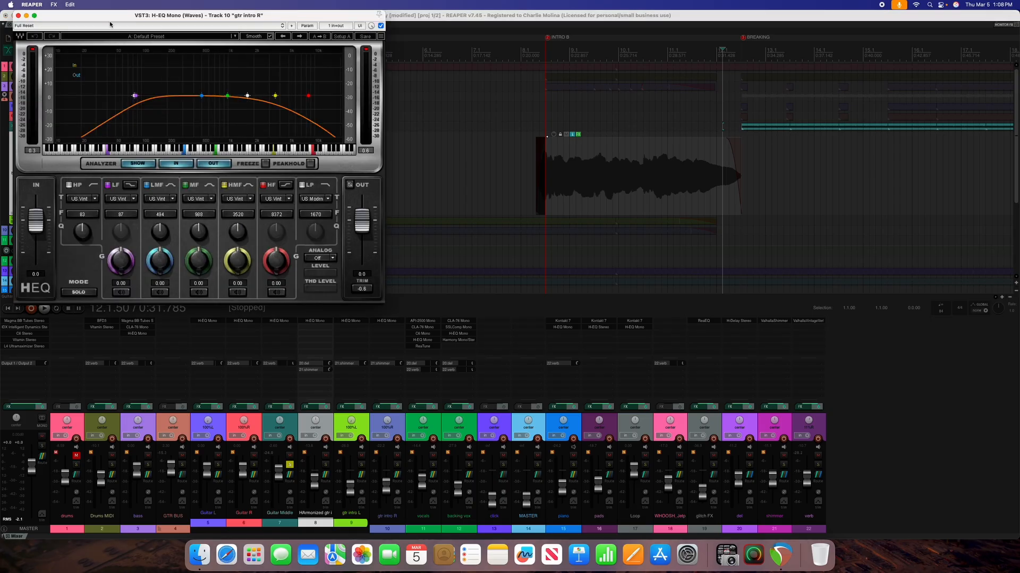
left_click_drag(109, 17, 251, 100)
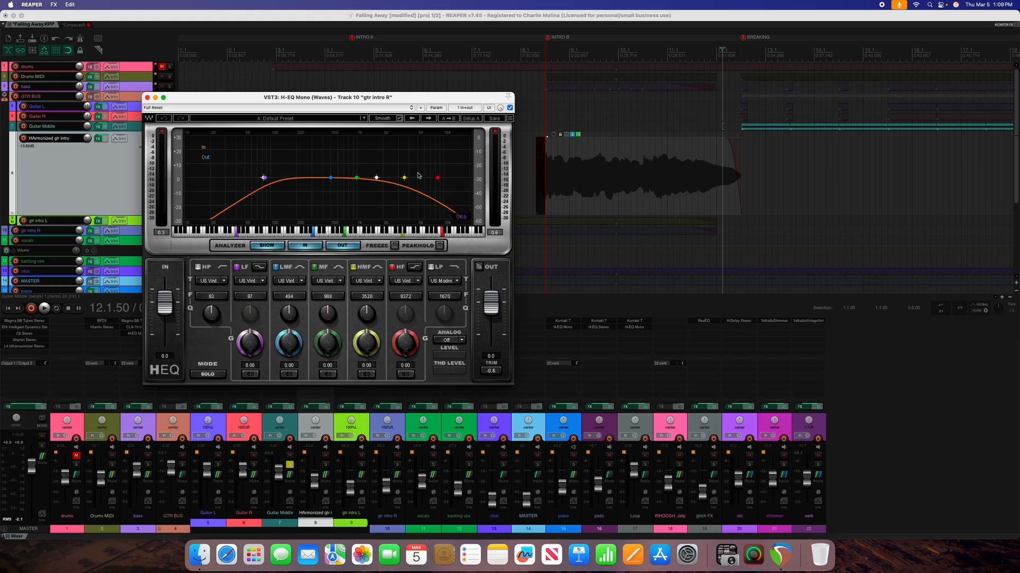
left_click(148, 98)
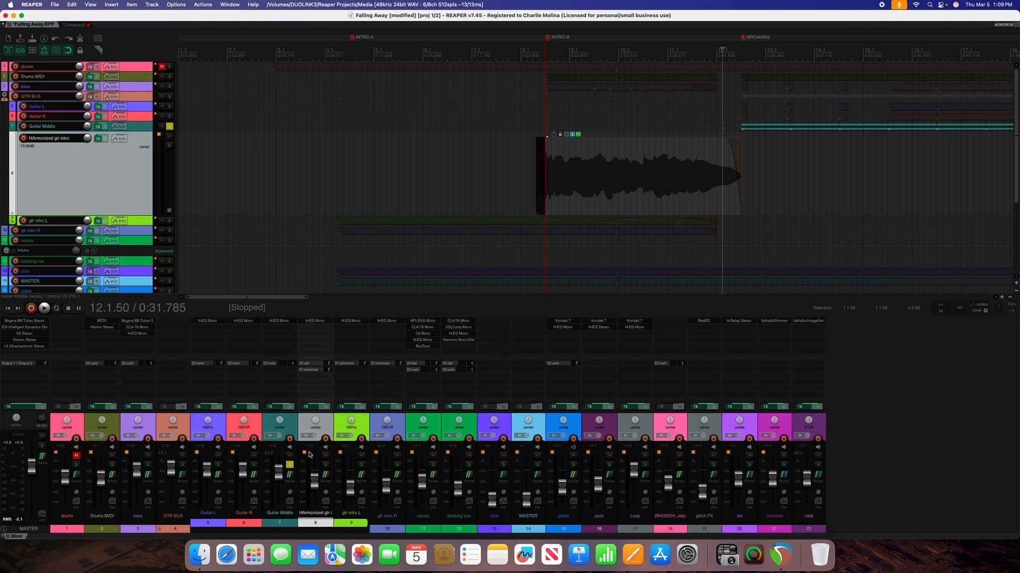
left_click(290, 465)
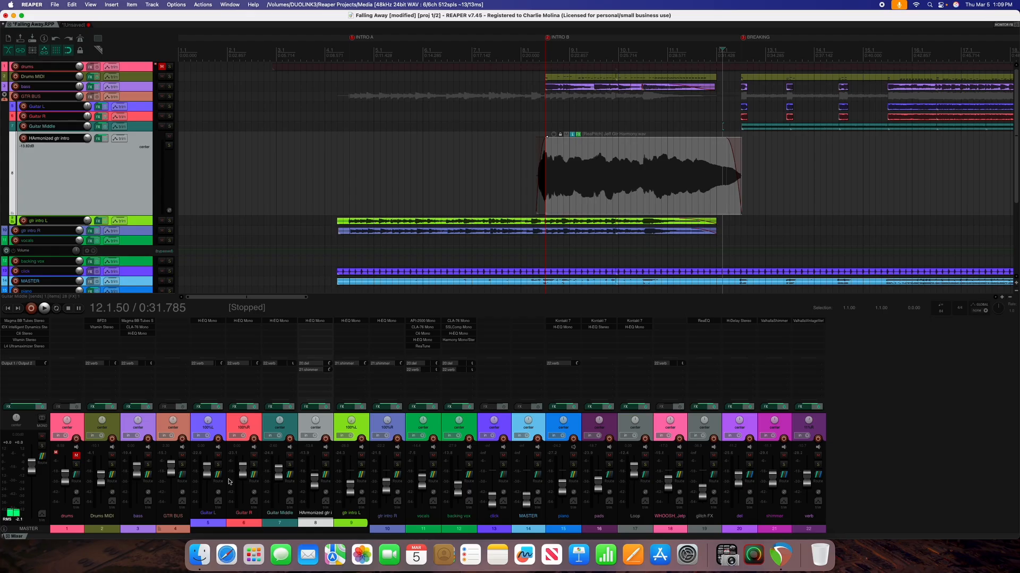
Step: Solo Guitar L and Guitar R together and play them briefly from 12.1.50
left_click(217, 430)
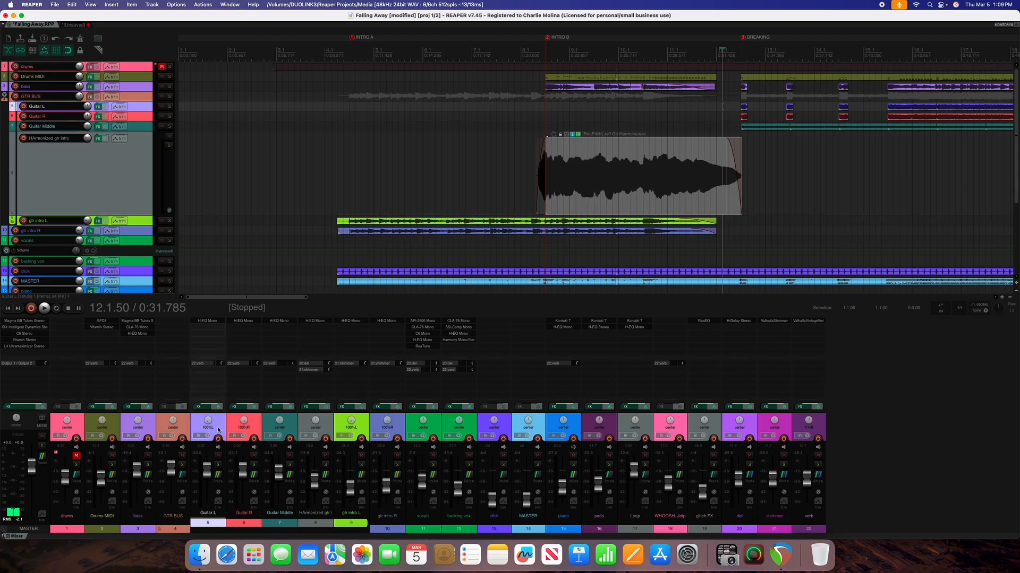
left_click(235, 429)
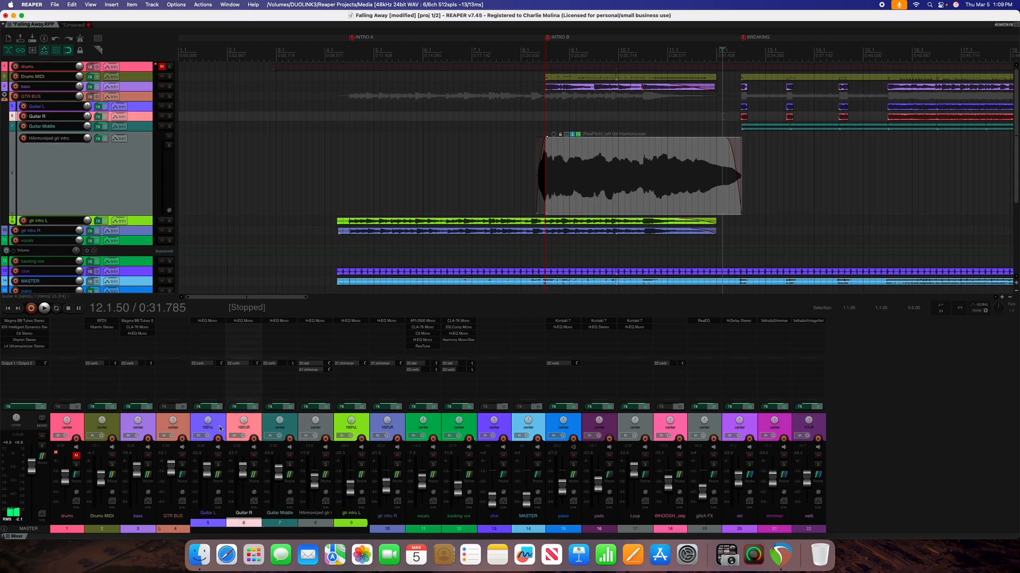
left_click(219, 428)
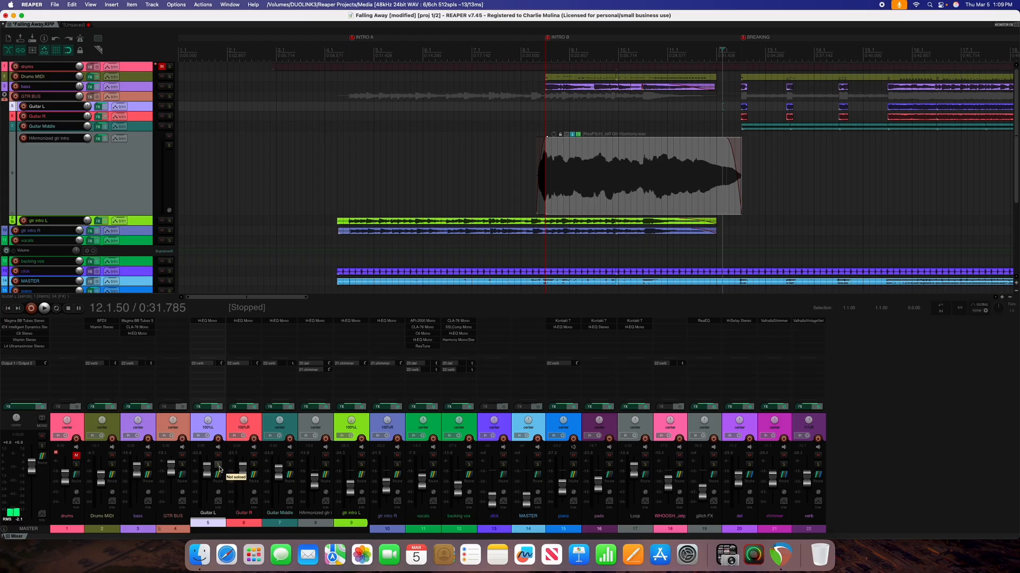
left_click(254, 465)
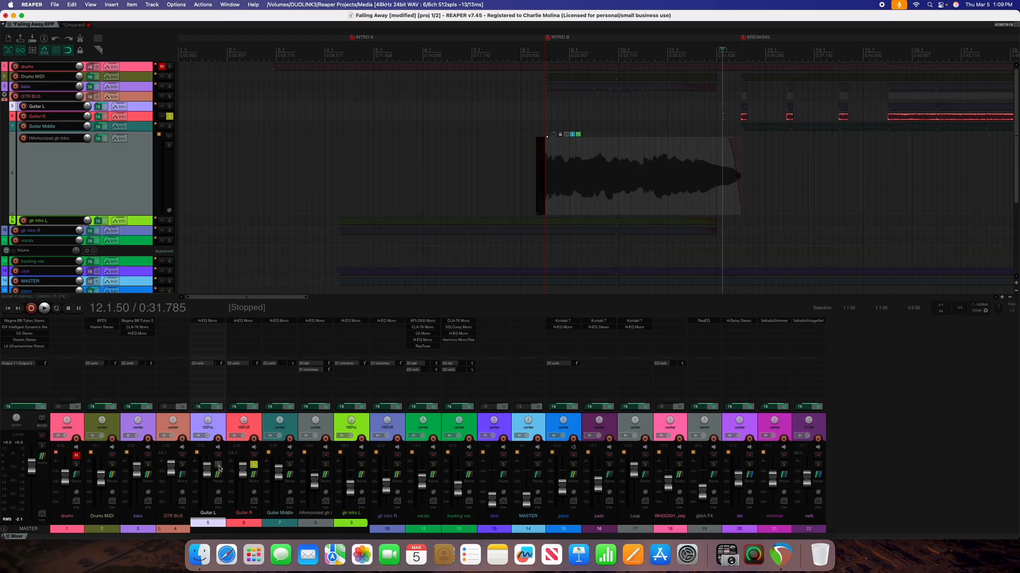
left_click(218, 466)
key("space")
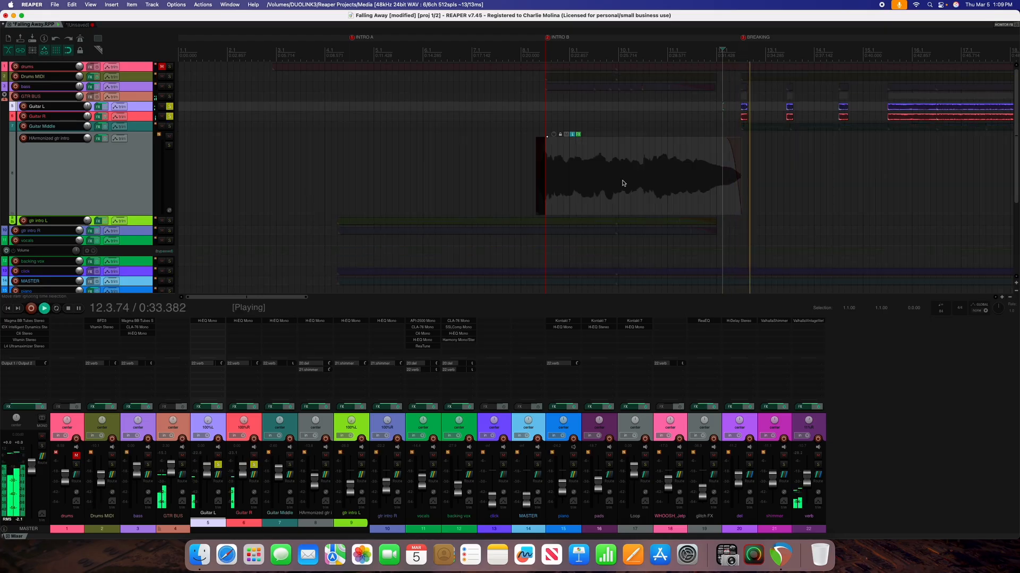
key("space")
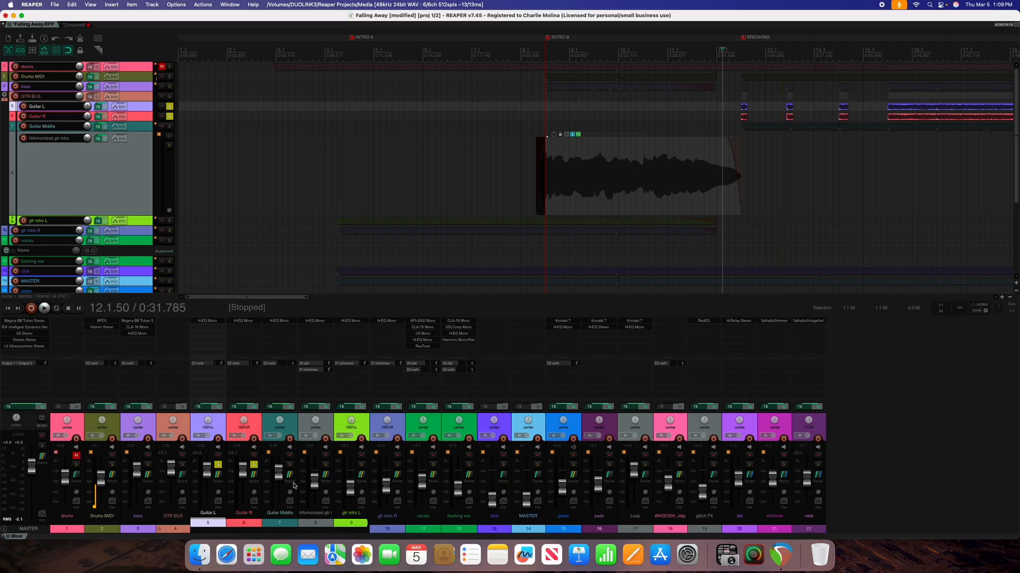
Step: Solo GTR BUS, start playback from 12.1.50, and unsolo Guitar L and Guitar R
left_click(182, 465)
key("space")
left_click(217, 464)
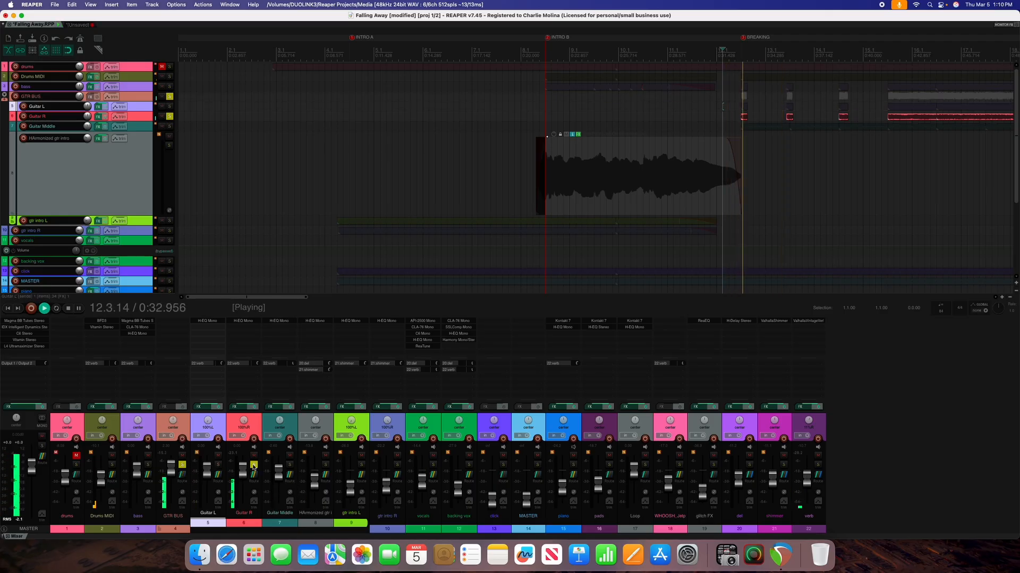
left_click(253, 465)
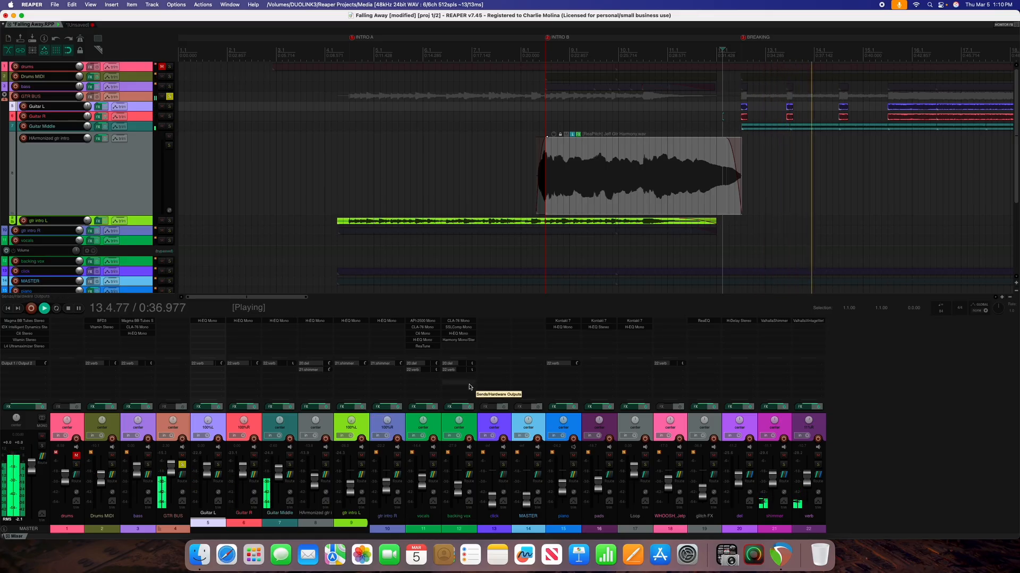
Step: Compare the soloed guitar bus with Guitar Middle muted and unmuted during playback, and stop
left_click(289, 455)
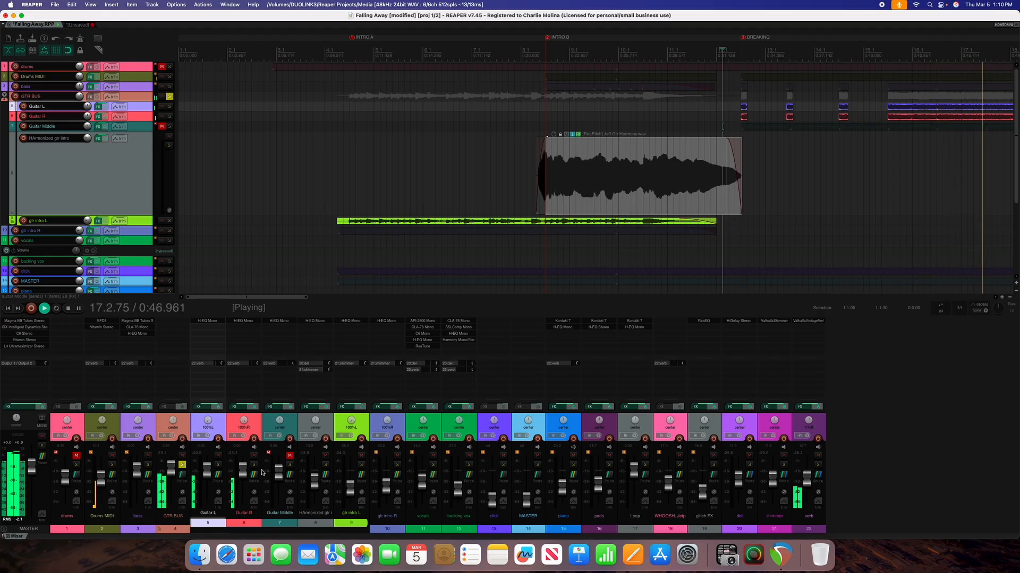
left_click(244, 470)
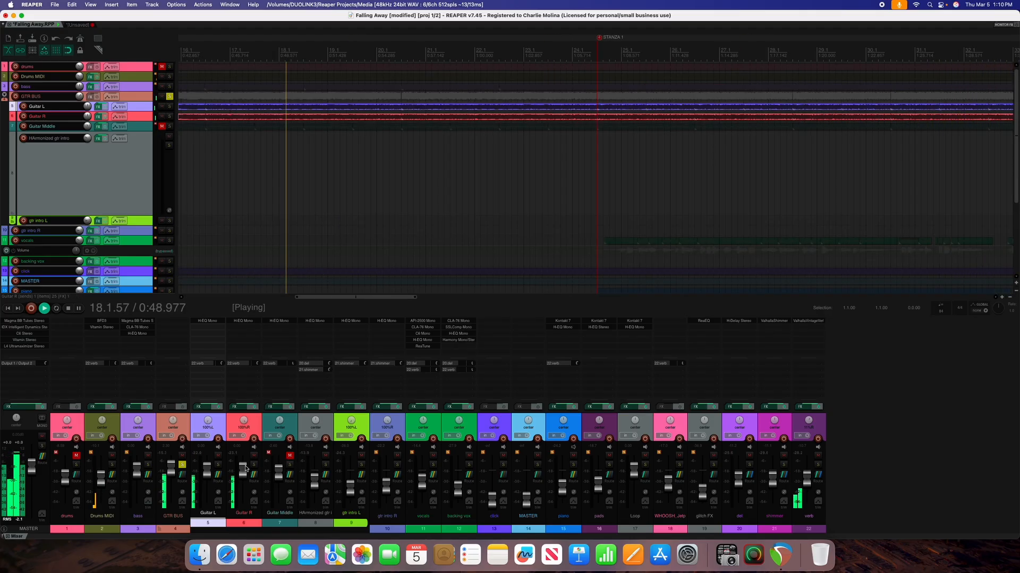
left_click(290, 456)
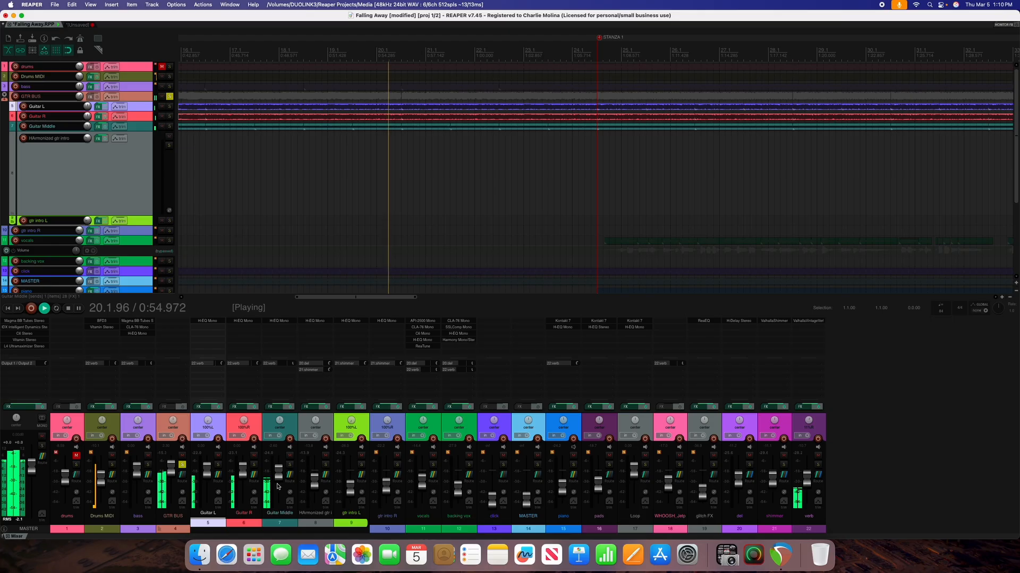
scroll(471, 189, "down", 5)
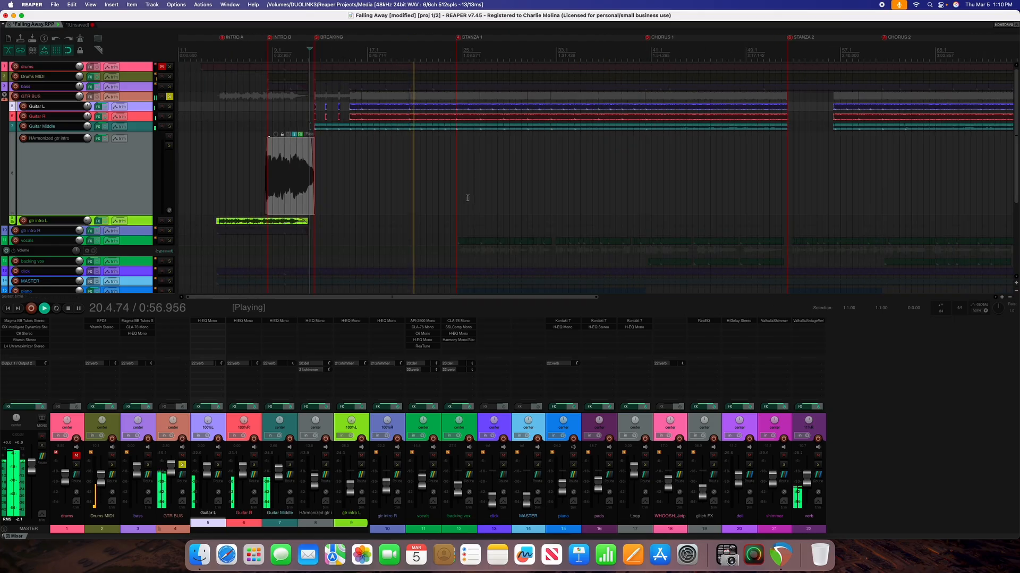
scroll(467, 197, "down", 2)
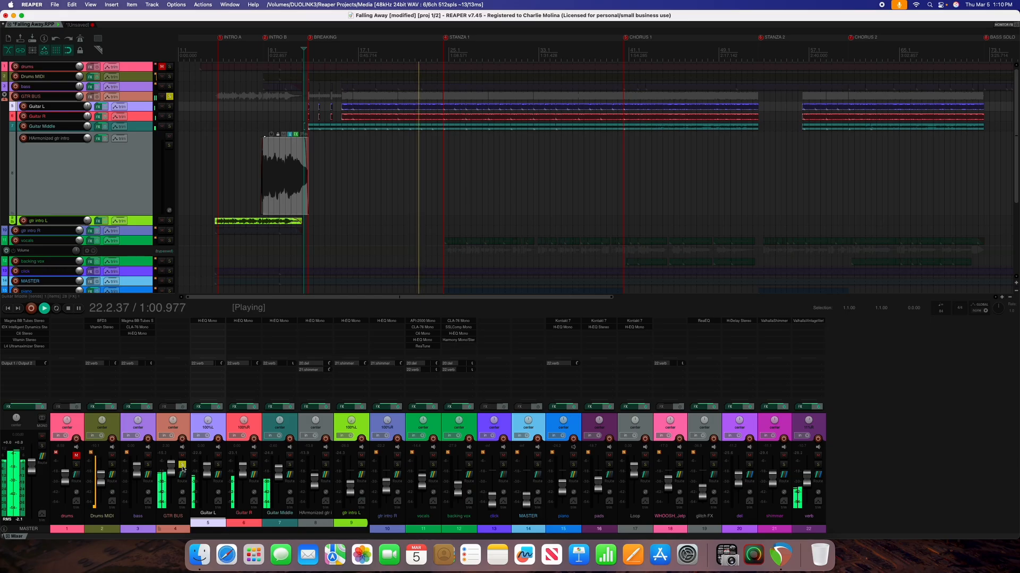
key("space")
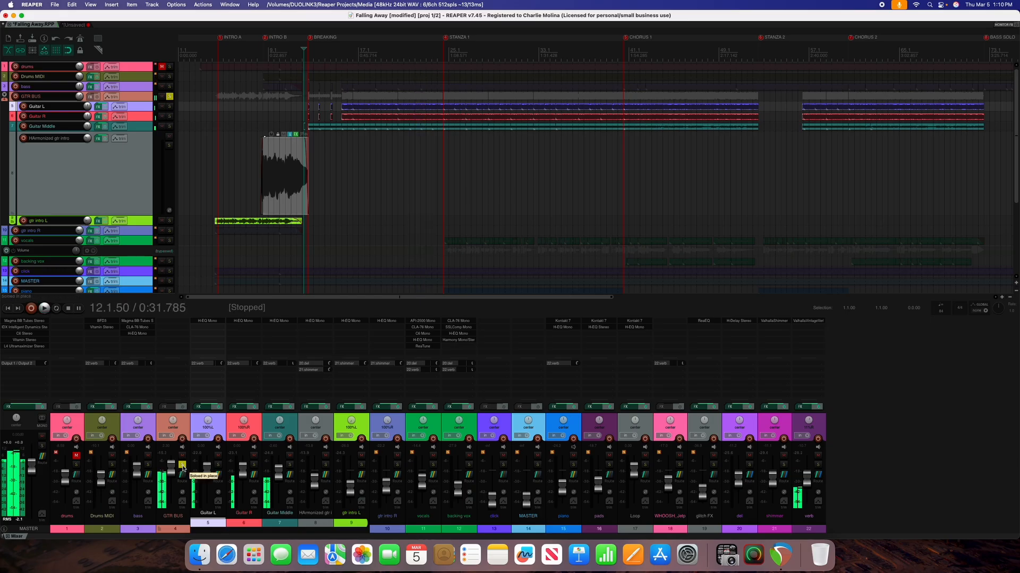
Step: Replay the soloed GTR BUS from 12.1.50, jump playback to 22.3.00, unsolo the bus and stop
left_click(182, 466)
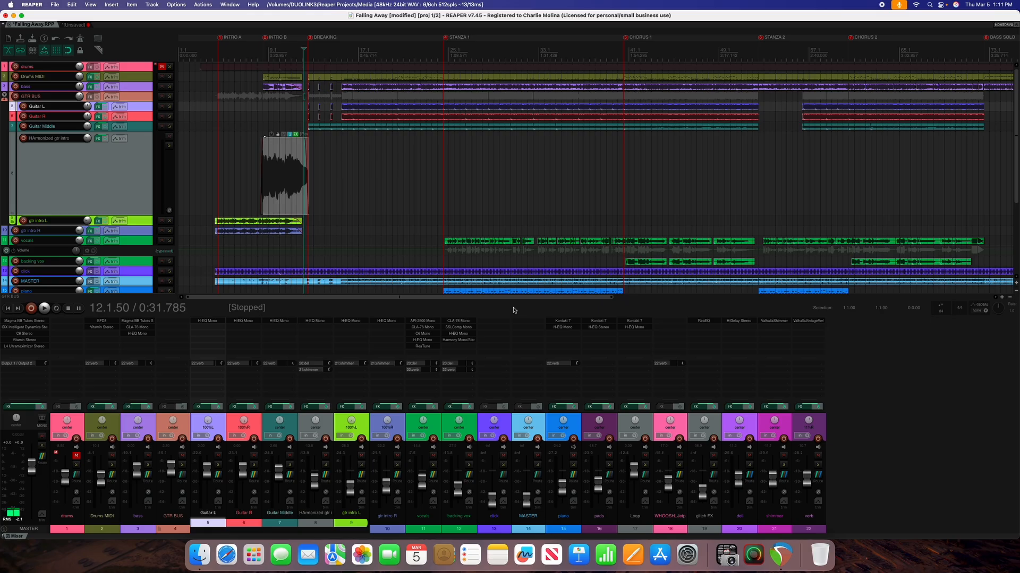
left_click(182, 465)
key("space")
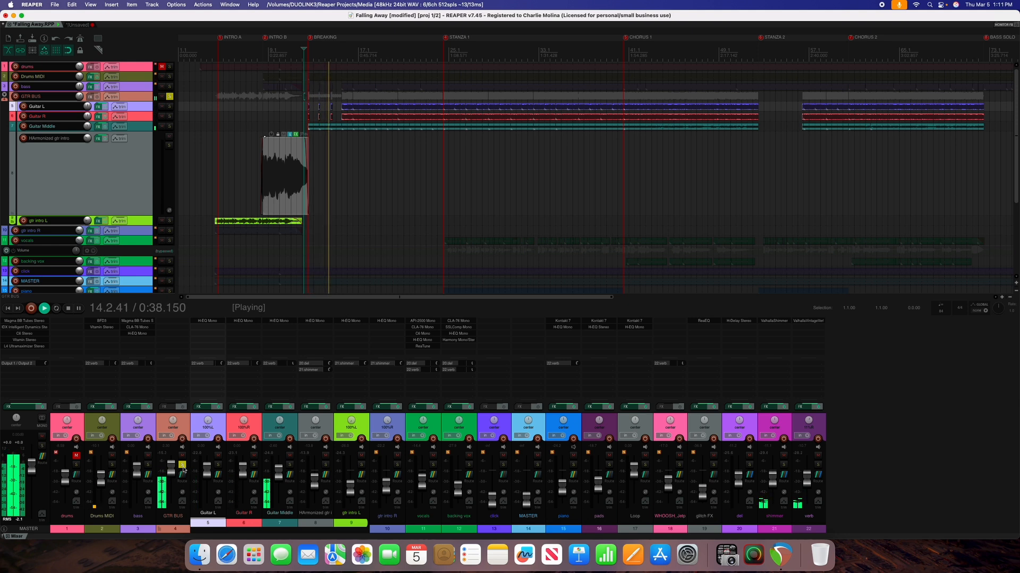
left_click(420, 53)
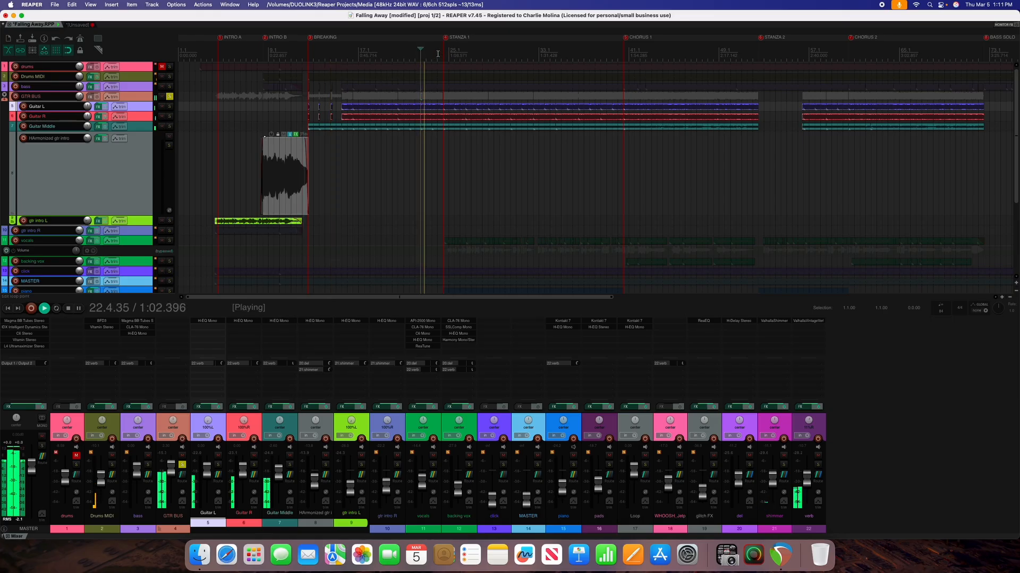
left_click(182, 465)
key("space")
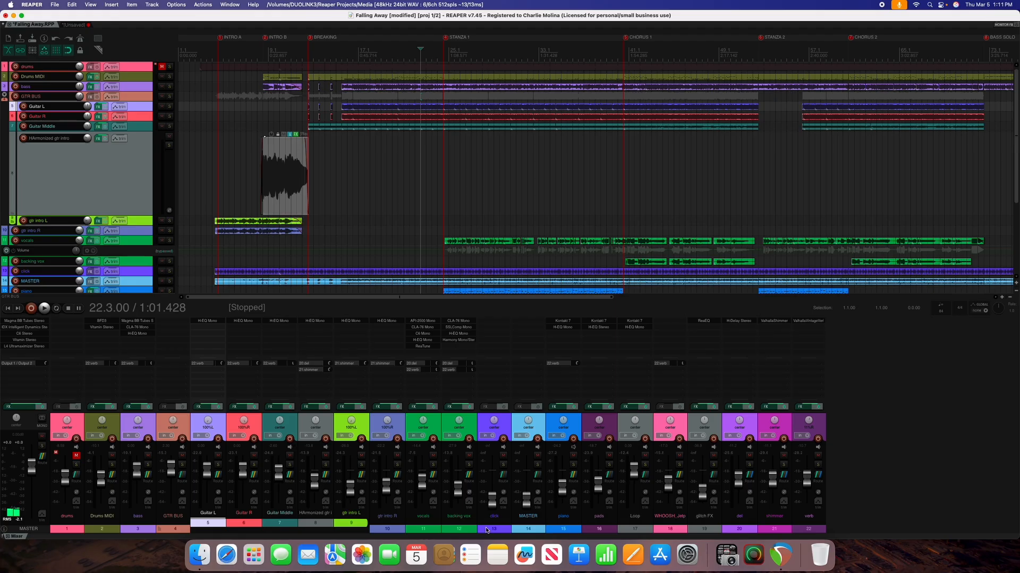
Step: Select the MASTER track and enlarge its lane in the arrangement to show its waveform
left_click(505, 434)
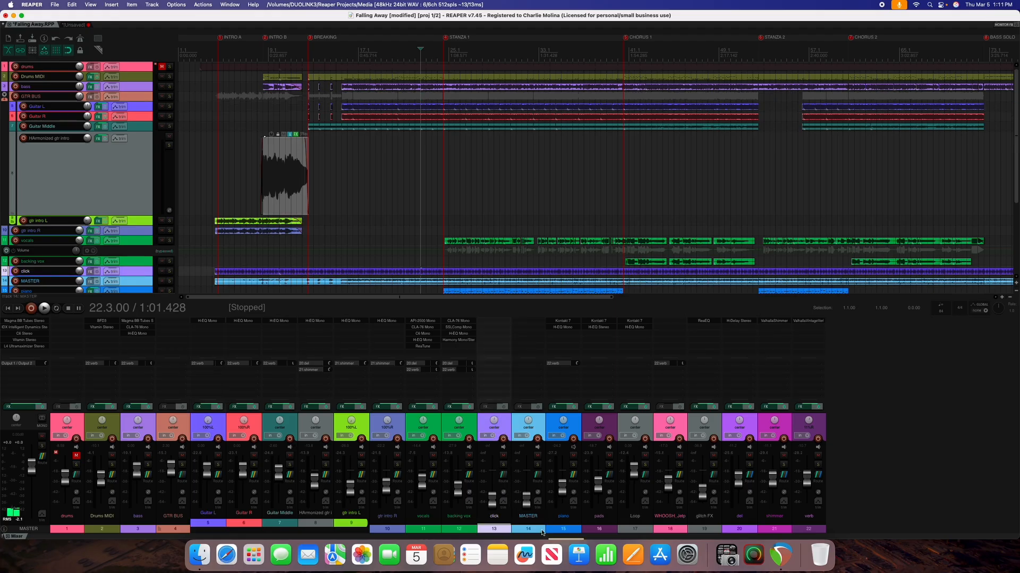
left_click(538, 435)
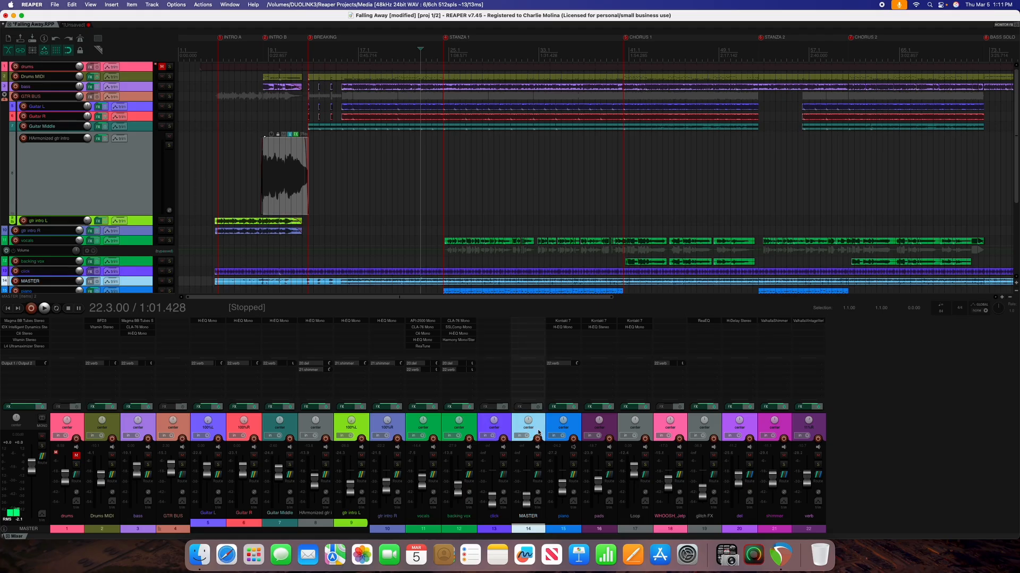
key("`")
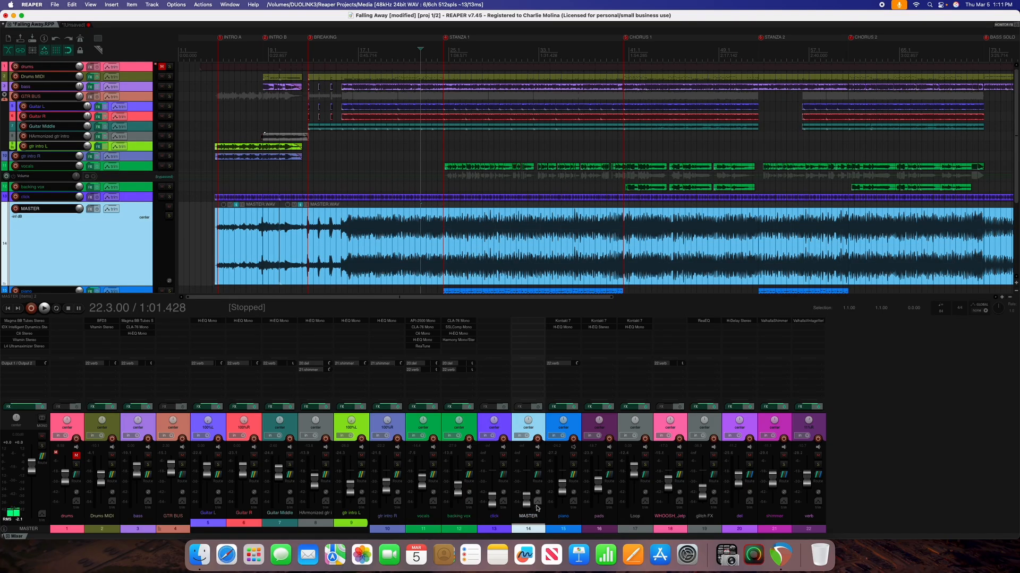
Step: Solo the MASTER track and play it from 22.3.00, stopping and restarting playback
left_click(538, 466)
key("space")
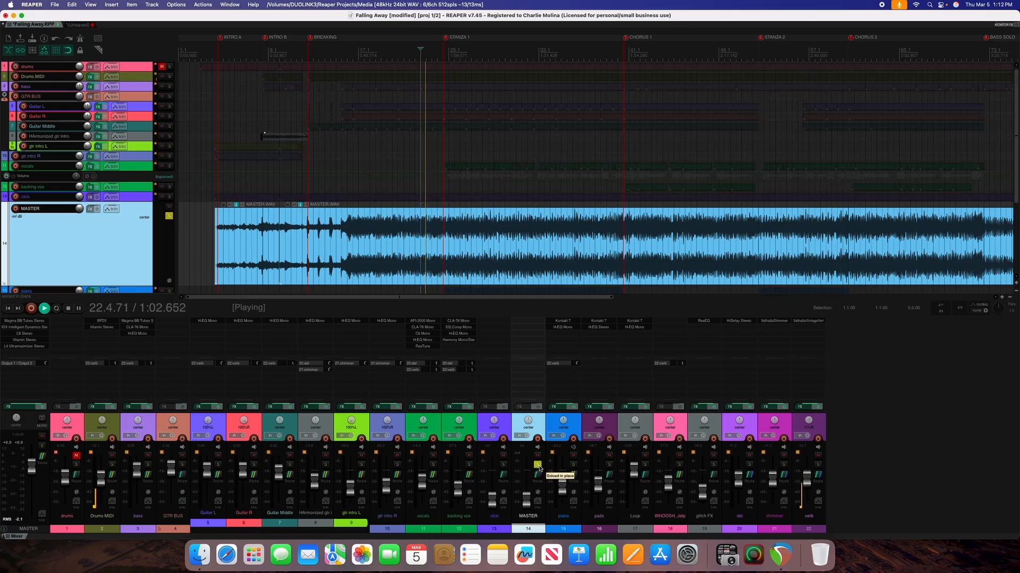
left_click(538, 465)
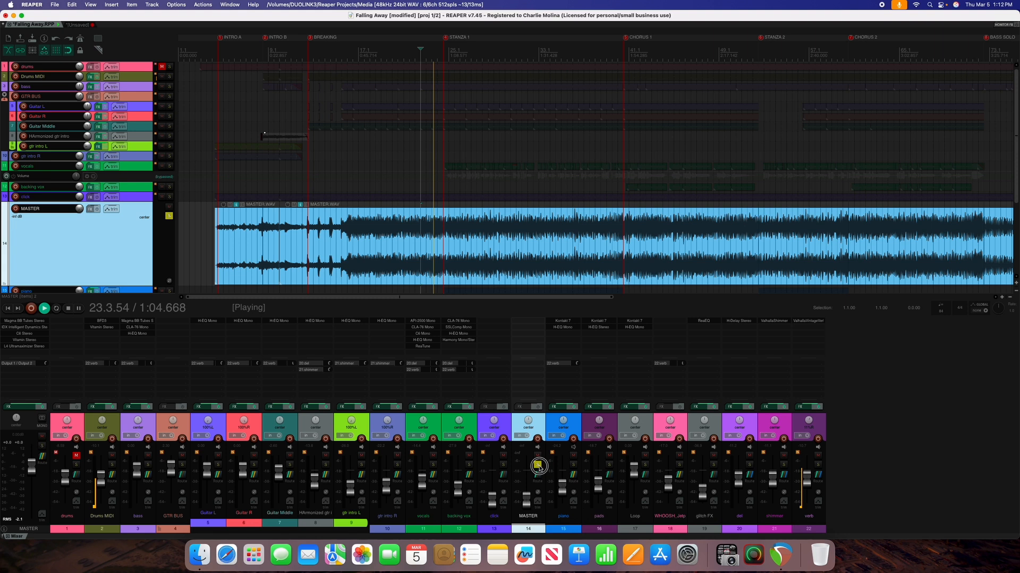
left_click(537, 466)
key("space")
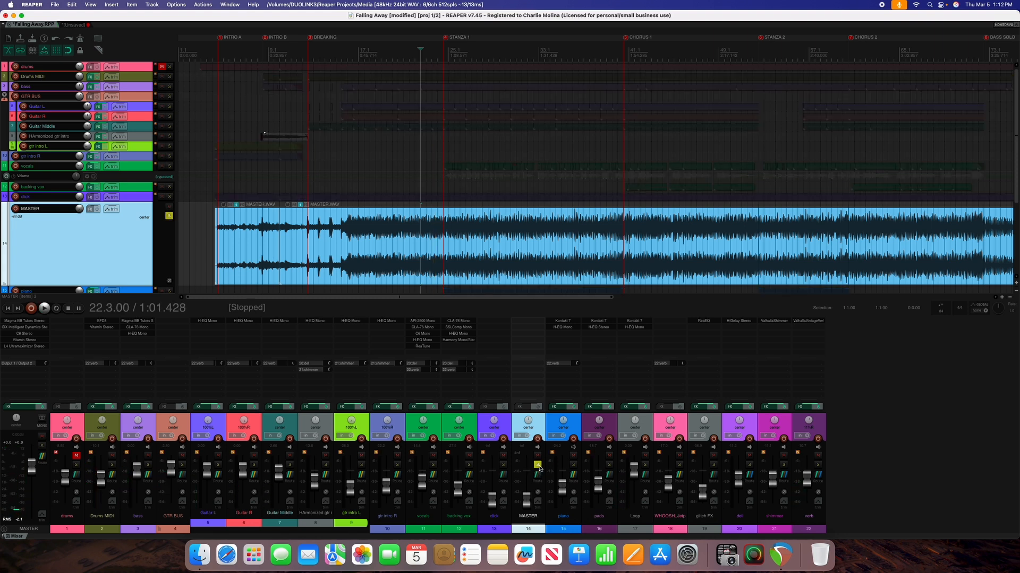
key("space")
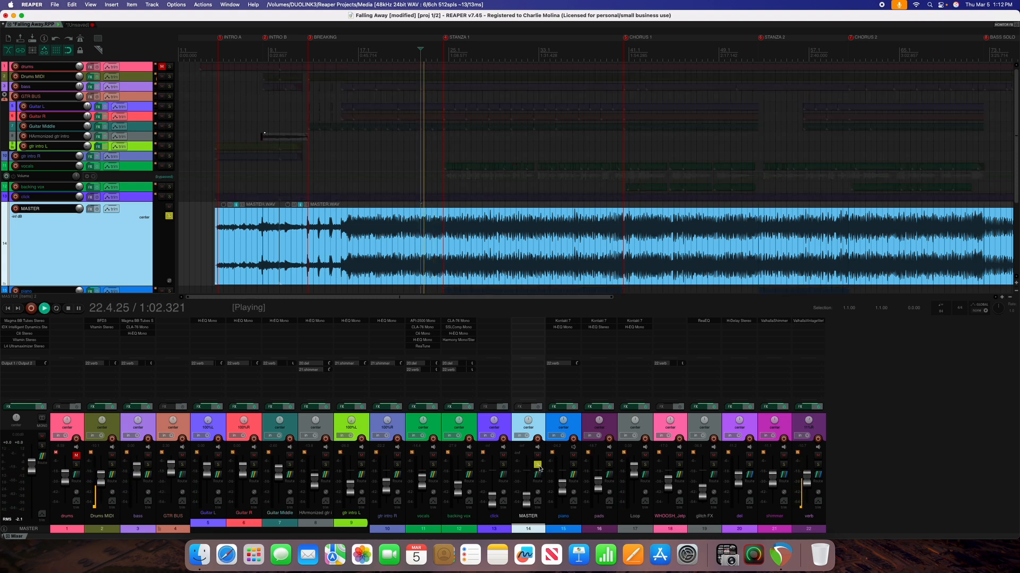
Step: Raise the MASTER track's fader to audition it during playback, lower it back to -inf dB, unsolo the track and stop
left_click(539, 433)
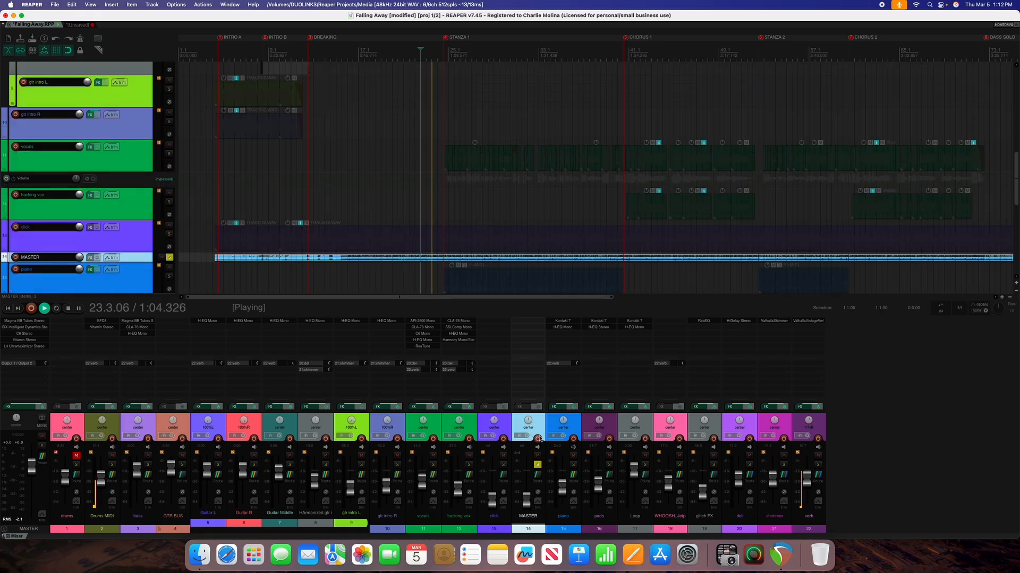
left_click_drag(526, 502, 527, 480)
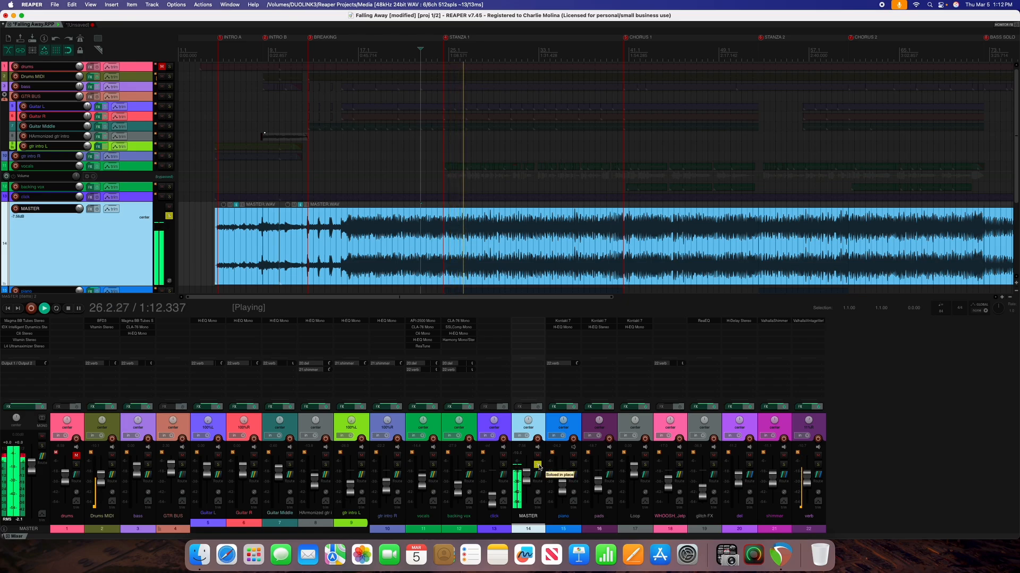
left_click_drag(527, 483, 526, 501)
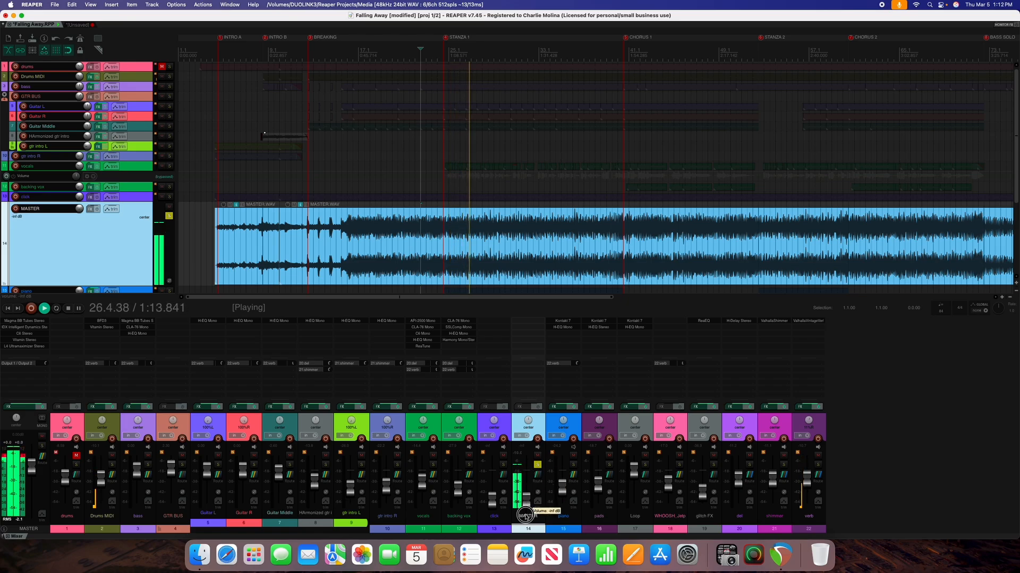
left_click(537, 465)
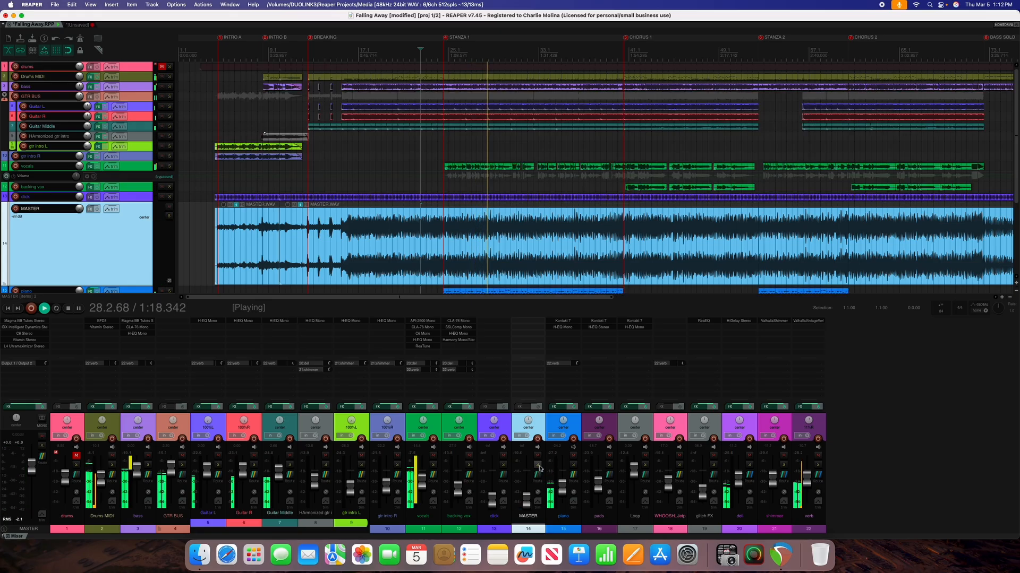
key("space")
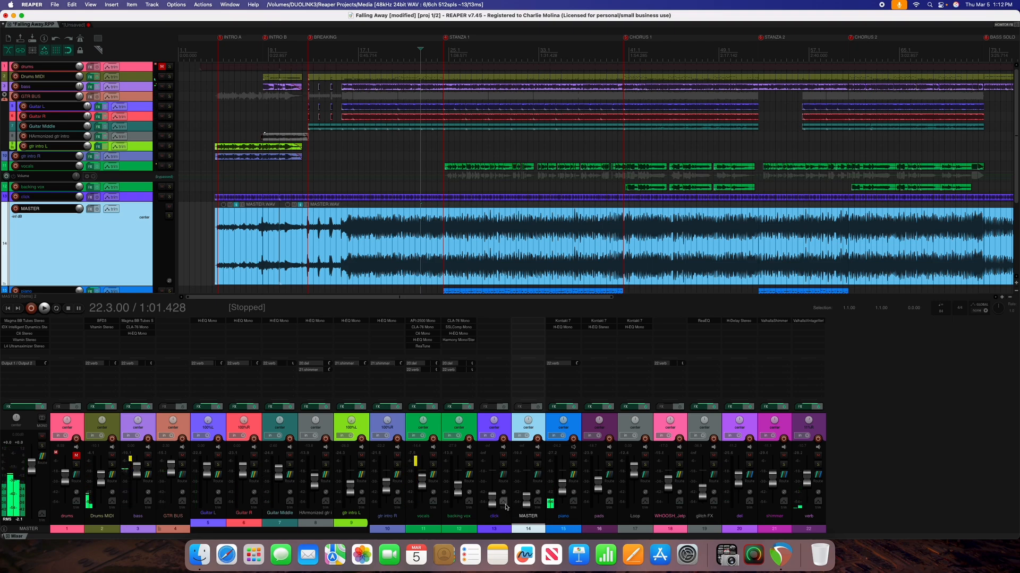
Step: Solo the click track and play it from 22.3.00, return its fader to -inf dB, unsolo it and stop
left_click(503, 466)
key("space")
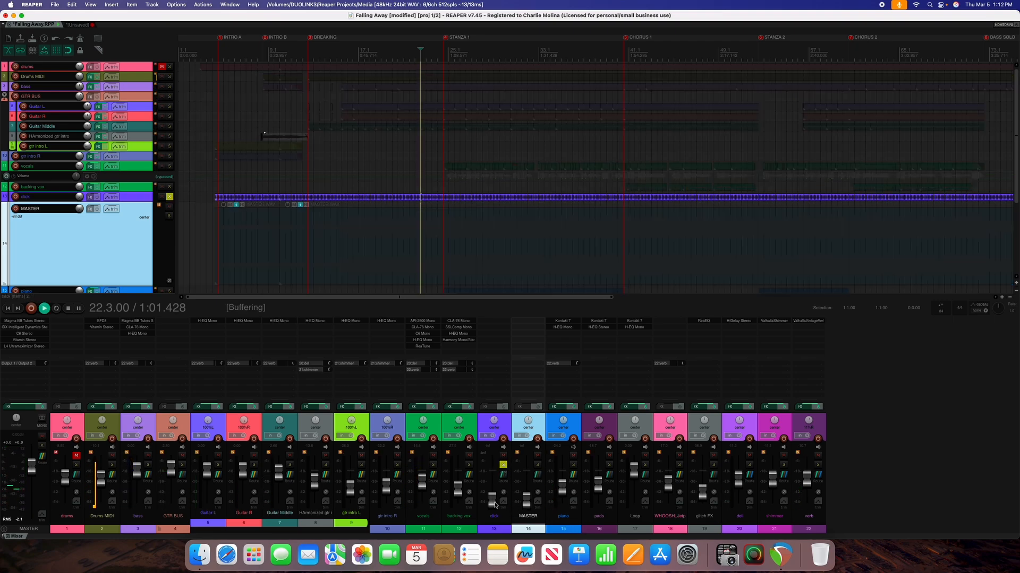
mouse_move(492, 498)
left_mouse_down()
mouse_move(495, 477)
mouse_move(492, 499)
left_mouse_up()
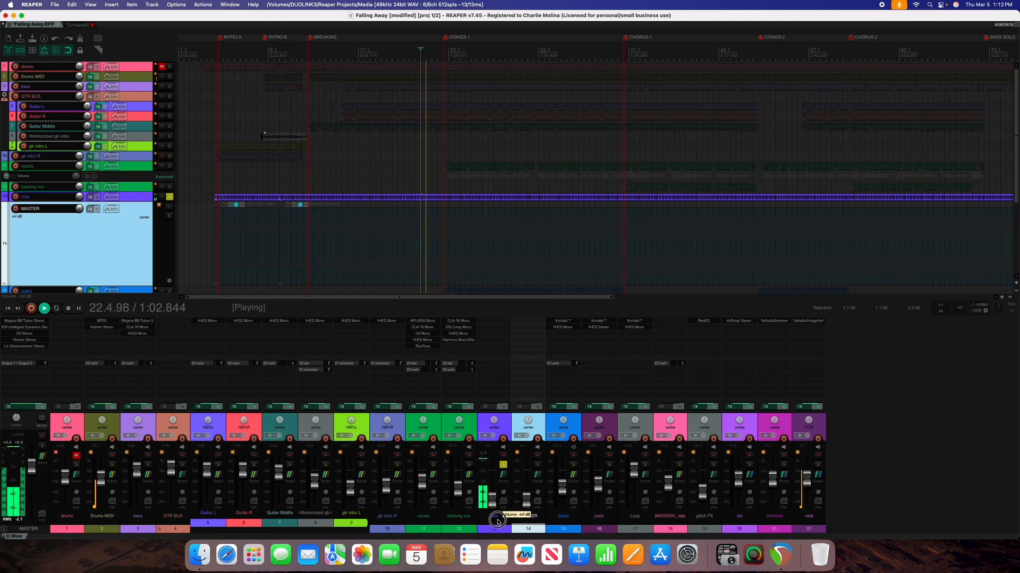
left_click(503, 465)
key("space")
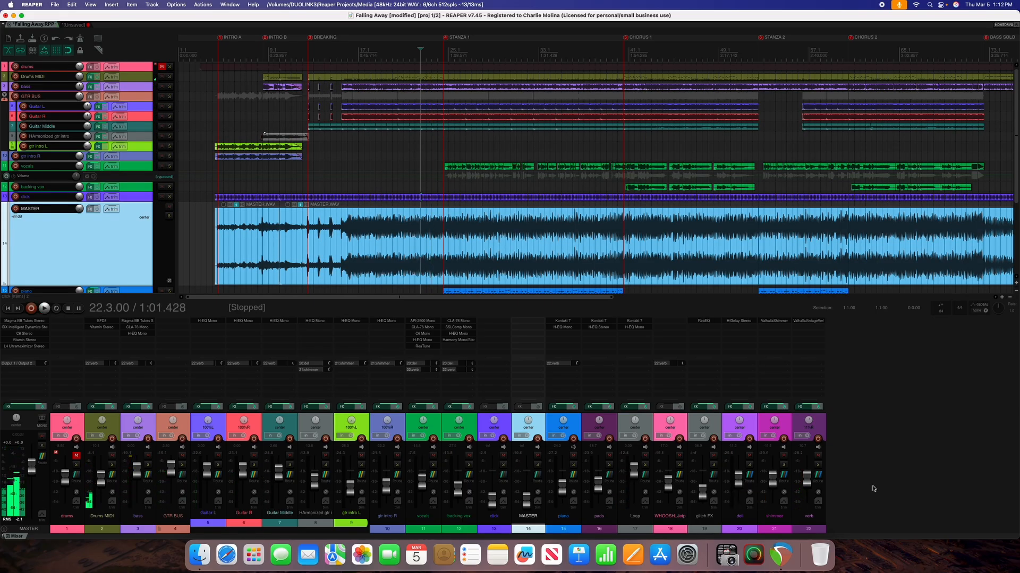
Step: Select the piano track, enlarge its lane to show its notes, solo it and play briefly from 22.3.00
left_click(574, 445)
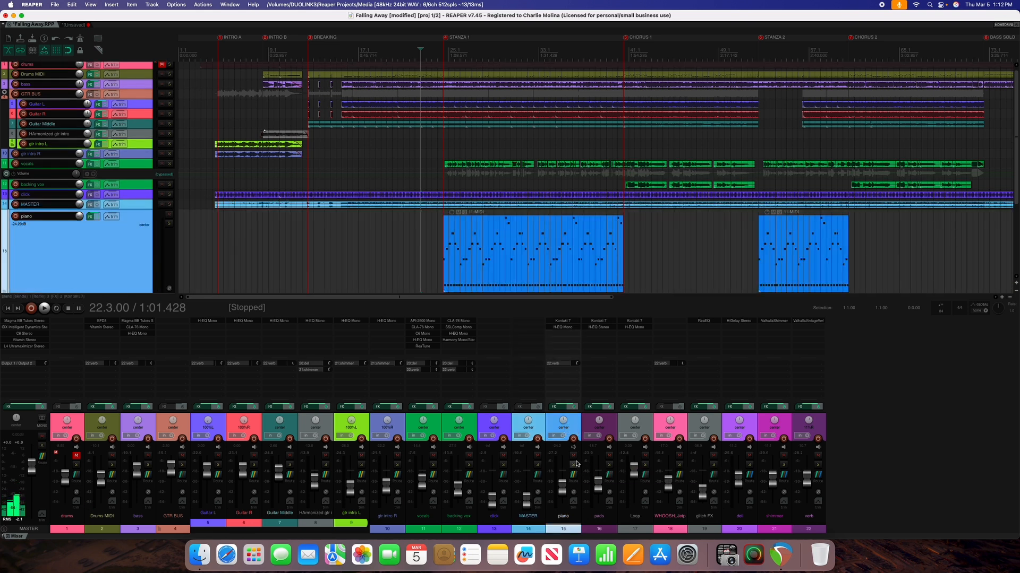
left_click(573, 465)
key("space")
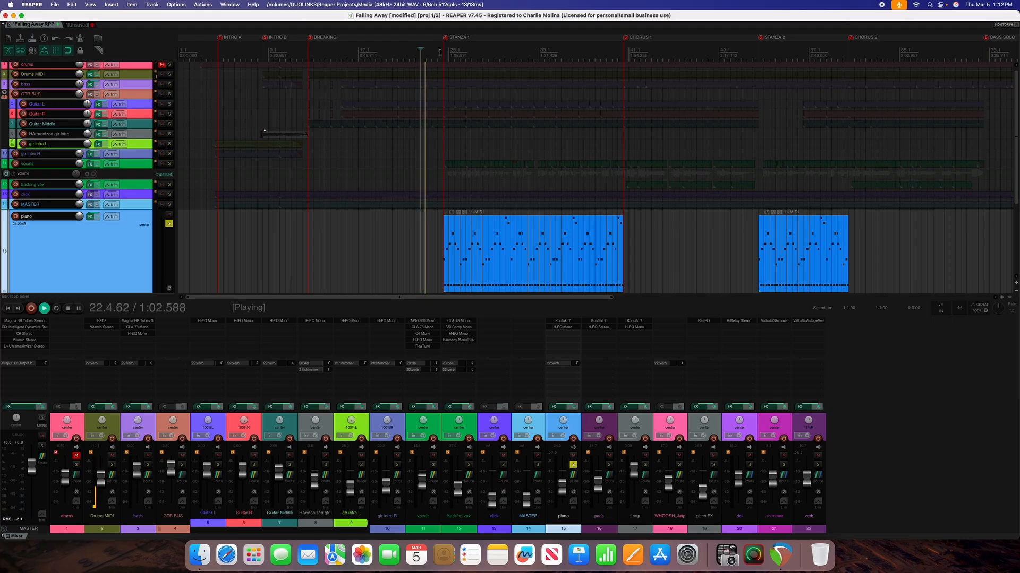
key("space")
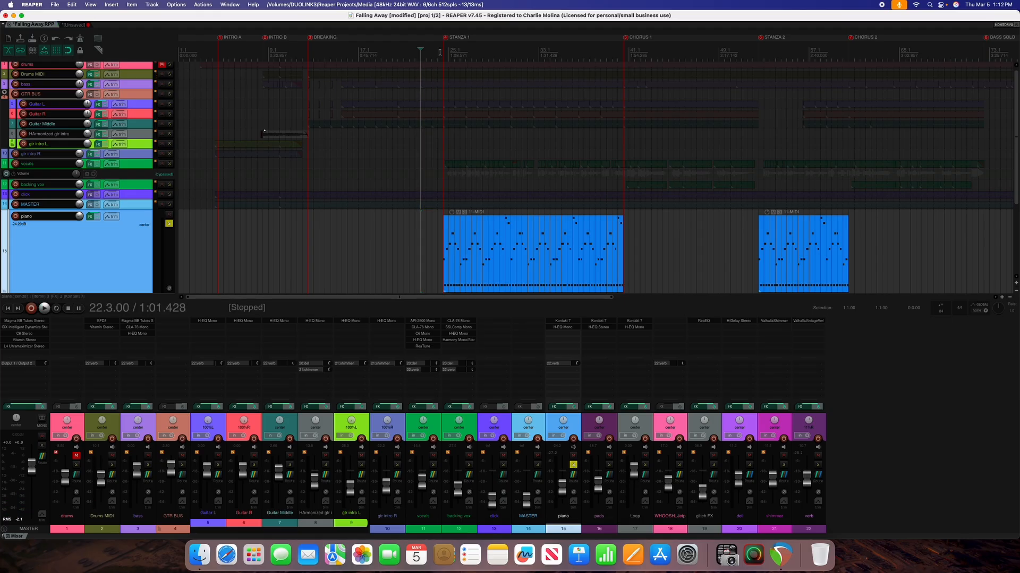
Step: Play the soloed piano from 24.1.00, just before STANZA 1, stop and unsolo the track
left_click(440, 51)
left_click(437, 52)
key("space")
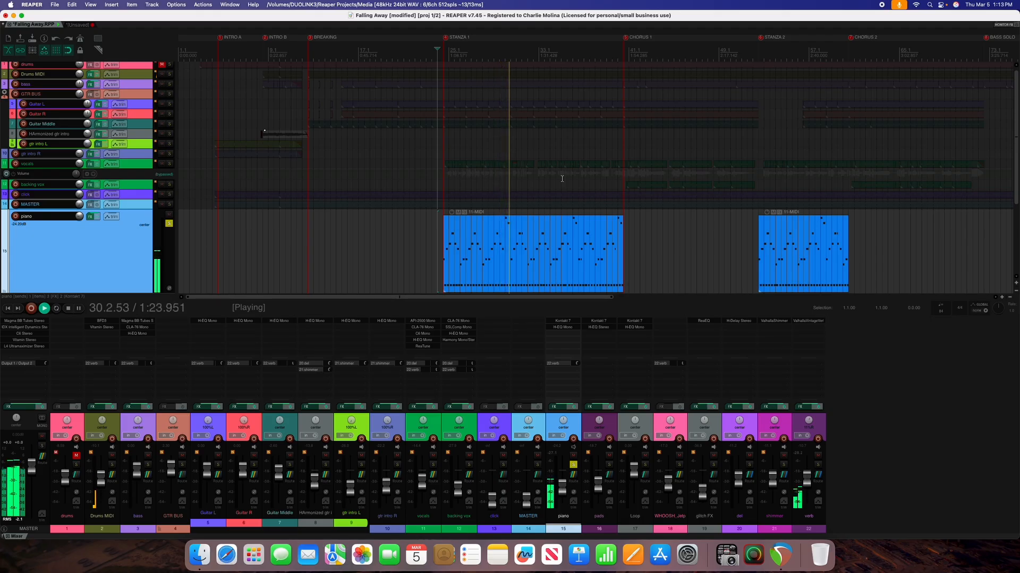
key("space")
left_click(573, 465)
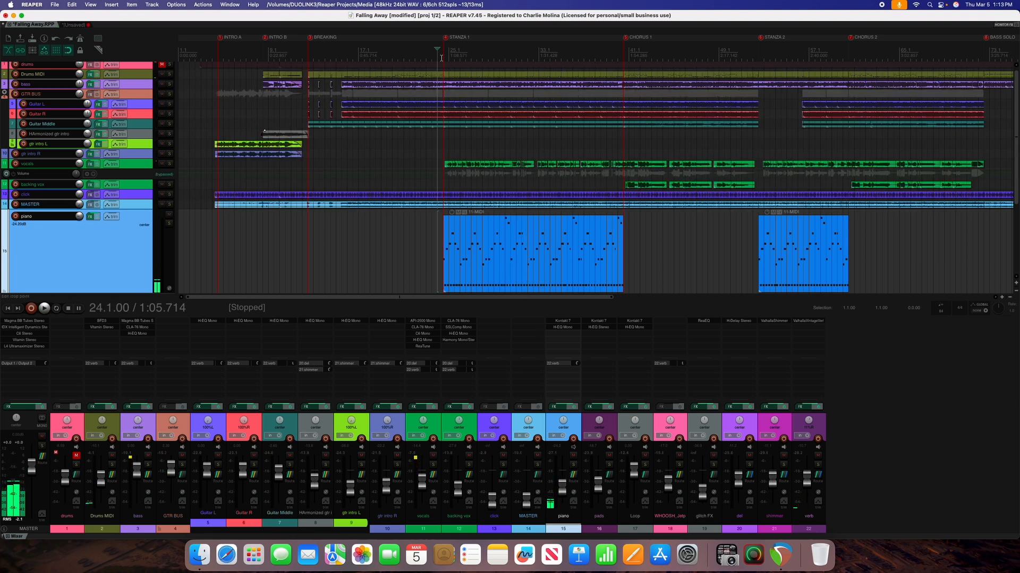
Step: Play the full mix from 24.1.00, solo the piano during playback to compare, and stop with the piano soloed
key("space")
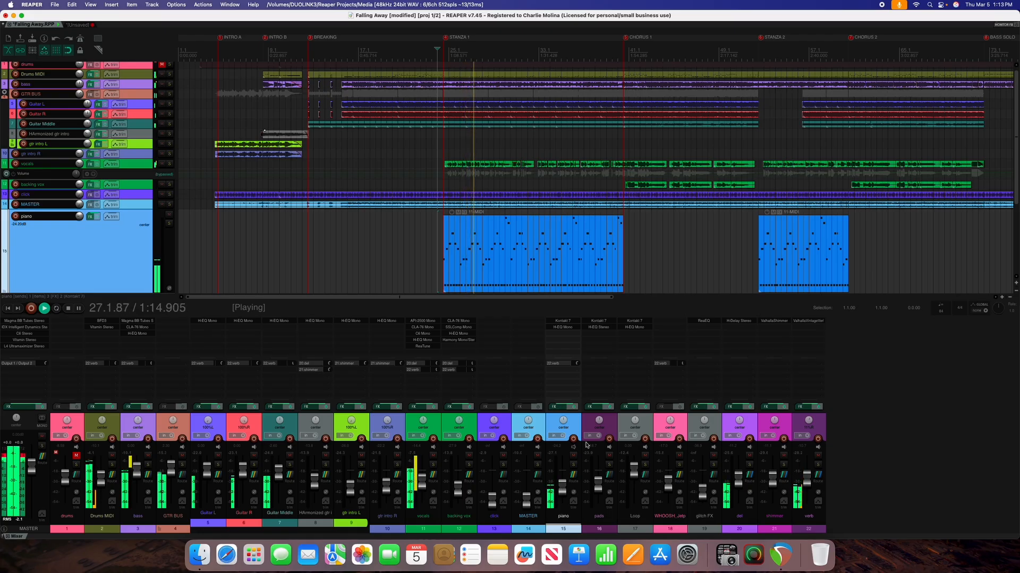
left_click(573, 465)
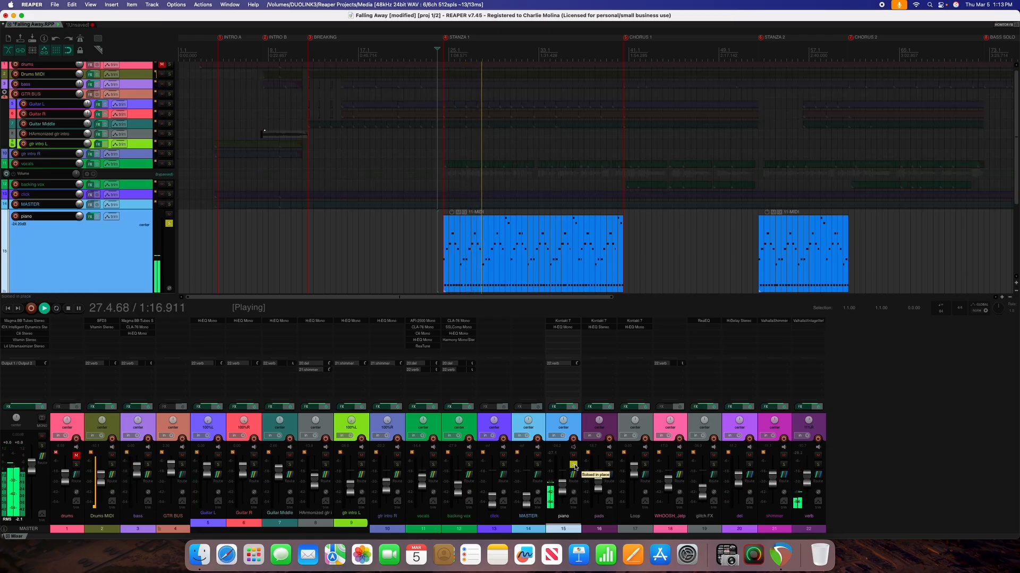
key("space")
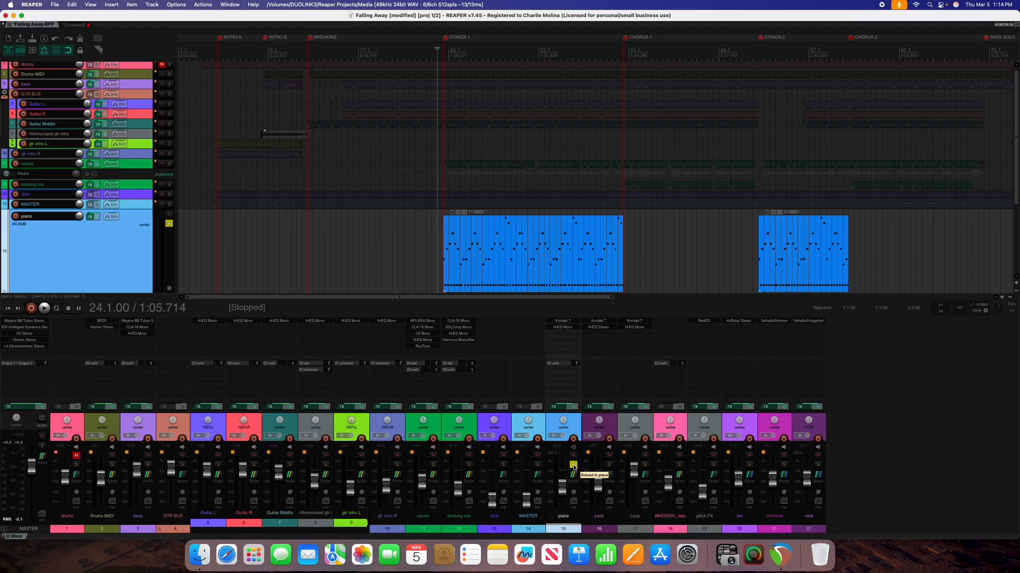
left_click(573, 466)
left_click(573, 465)
Step: Review the piano track's Kontakt 7 Hybrid Keys instrument, close it, and open the track's H-EQ Mono with its window clear of the STANZA 1 notes
left_click(566, 323)
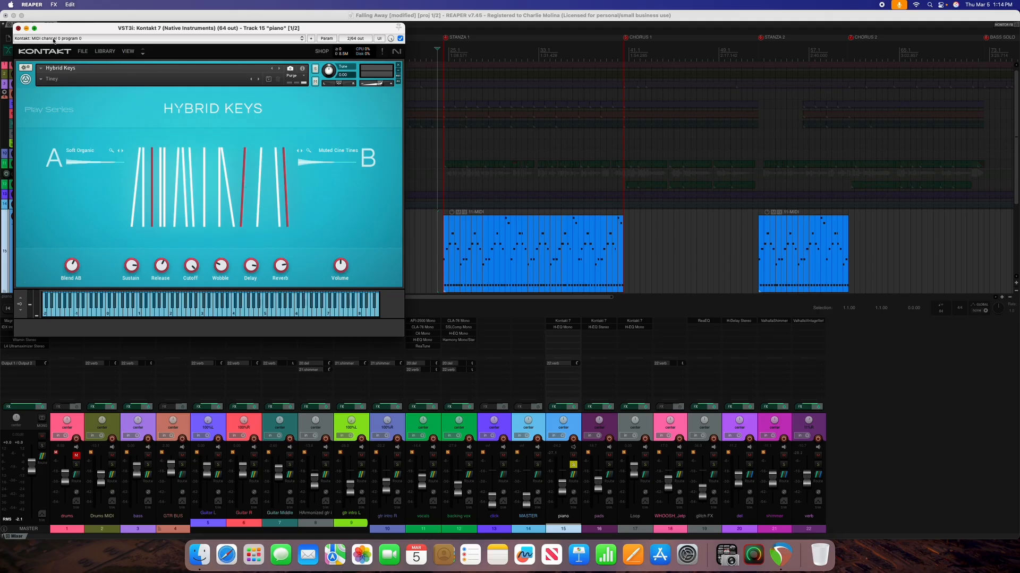
left_click(27, 28)
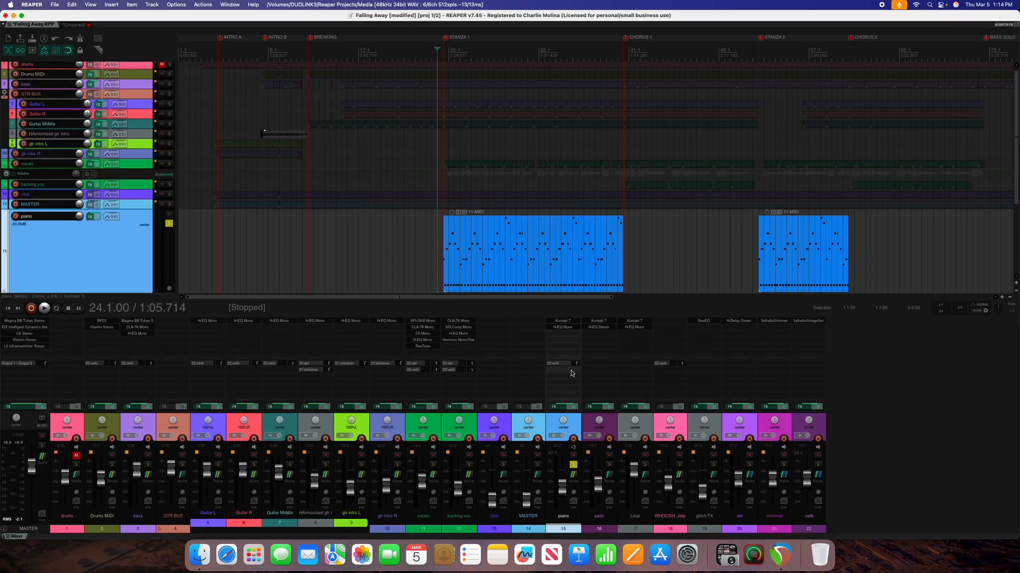
left_click(568, 327)
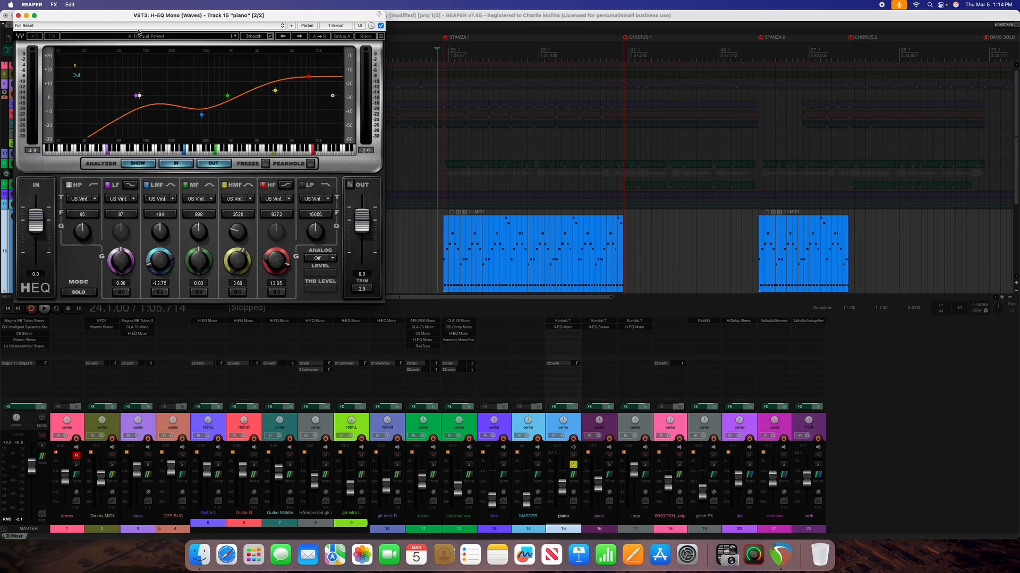
left_click_drag(97, 17, 185, 83)
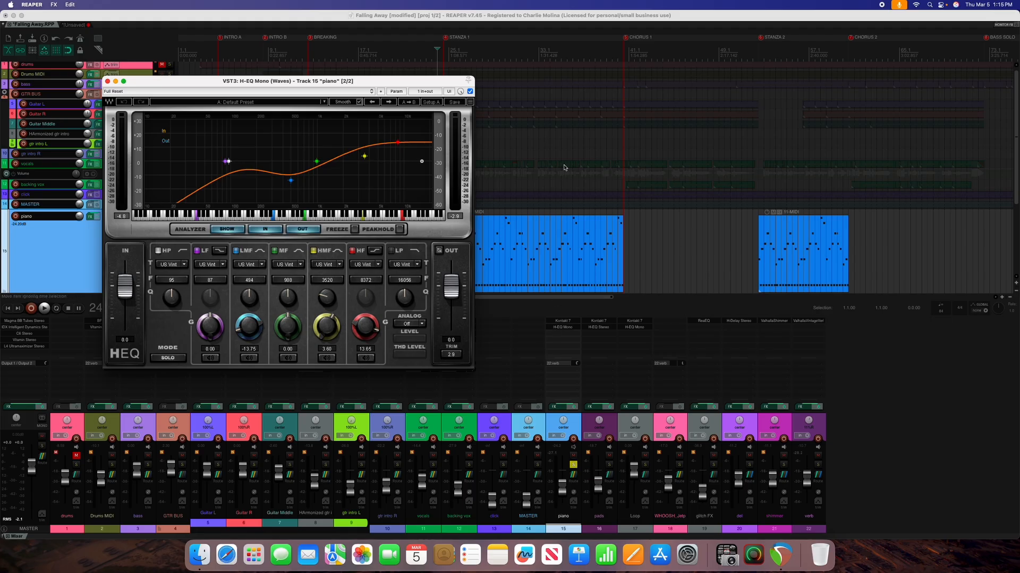
left_click_drag(427, 81, 337, 84)
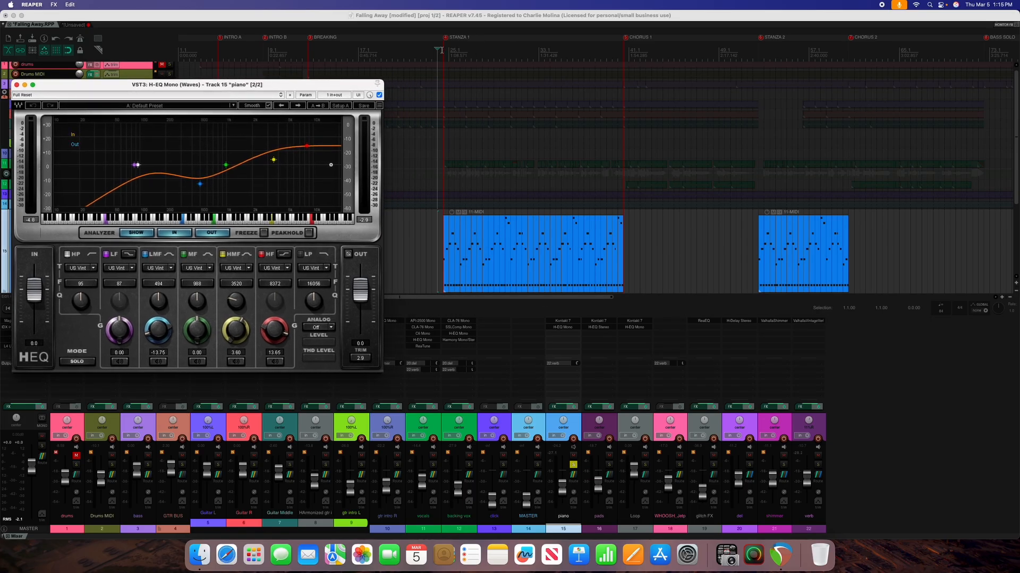
Step: Play the soloed piano from 24.1.00 with H-EQ Mono active, bypassed and re-enabled, close the plugin, stop and unsolo the track
left_click(438, 51)
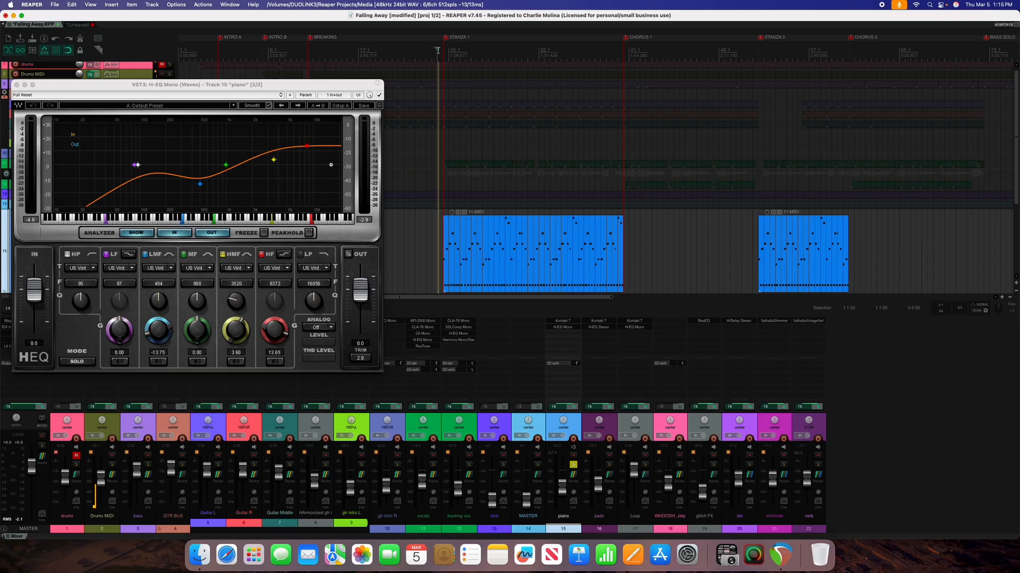
left_click_drag(325, 85, 359, 76)
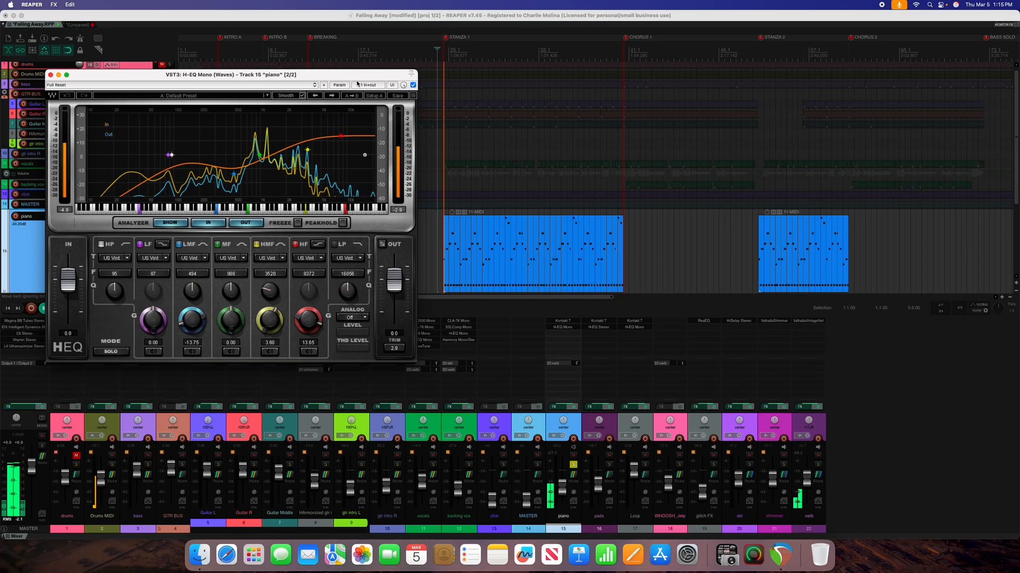
left_click(413, 85)
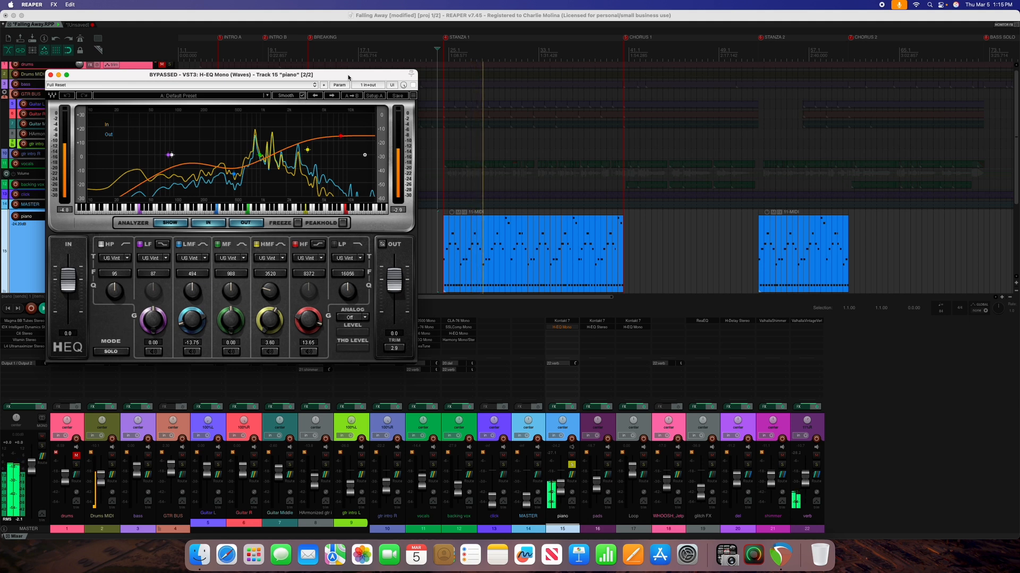
left_click(413, 85)
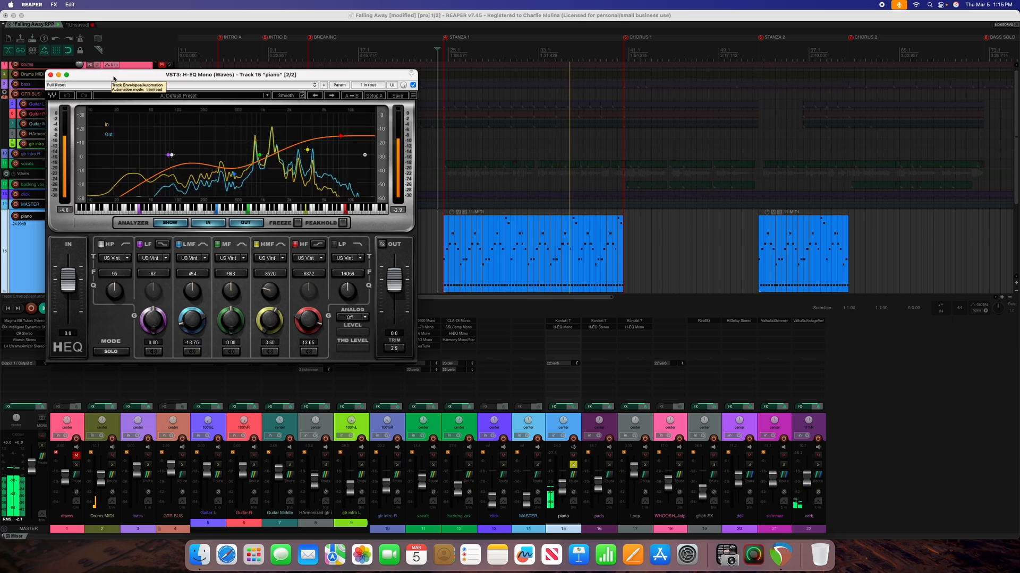
left_click(51, 75)
key("space")
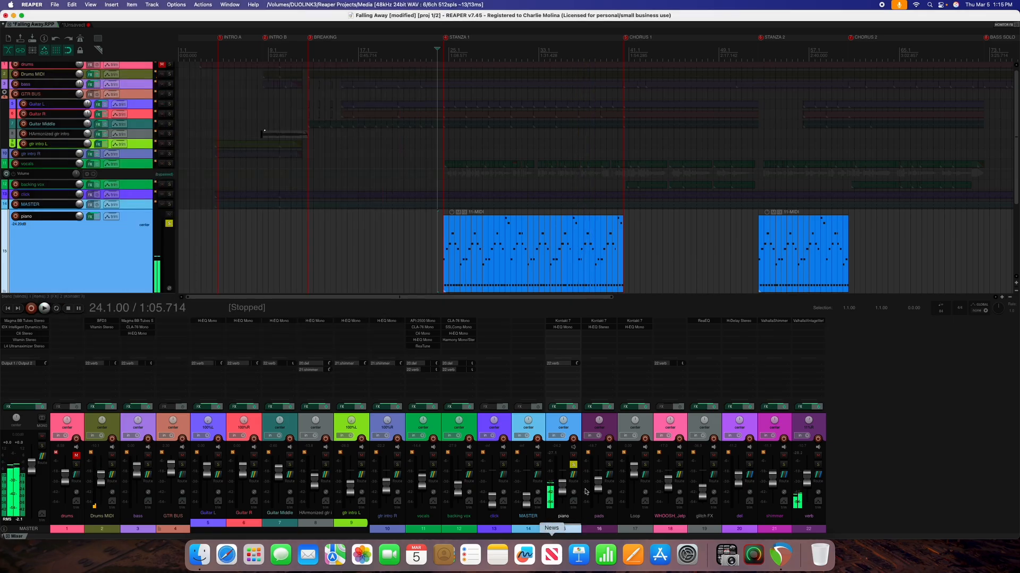
left_click(573, 465)
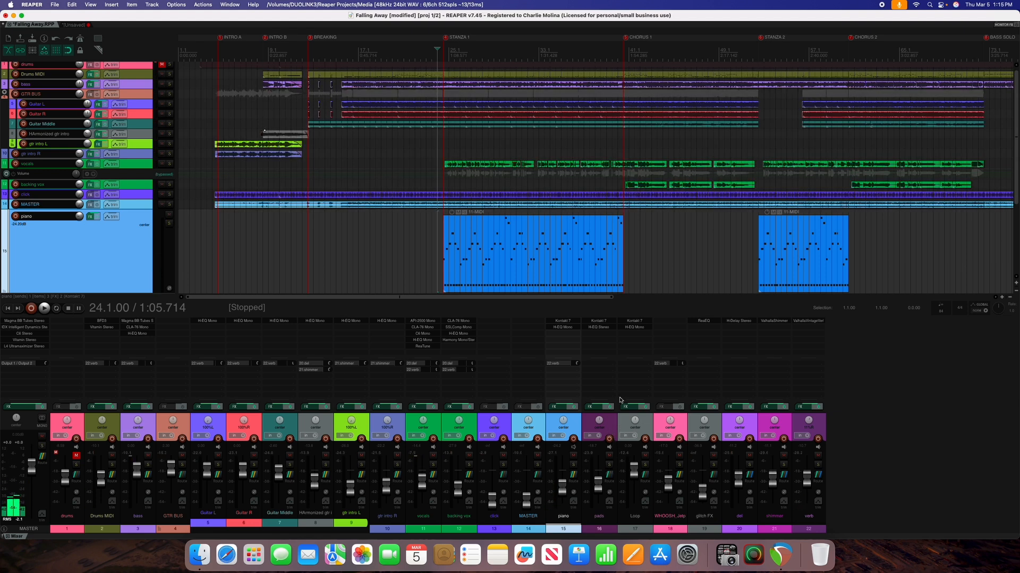
Step: Open the pads track's Kontakt 7 Ethereal Earth instrument, return the edit cursor to 1.1.00, and move the plugin window clear of the mixer faders
left_click(603, 321)
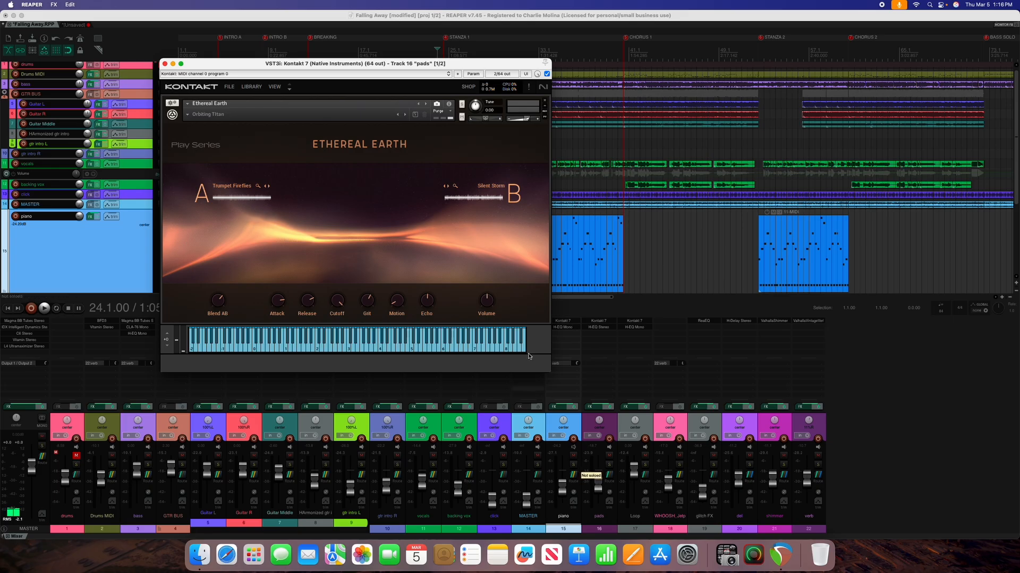
left_click_drag(445, 68, 467, 231)
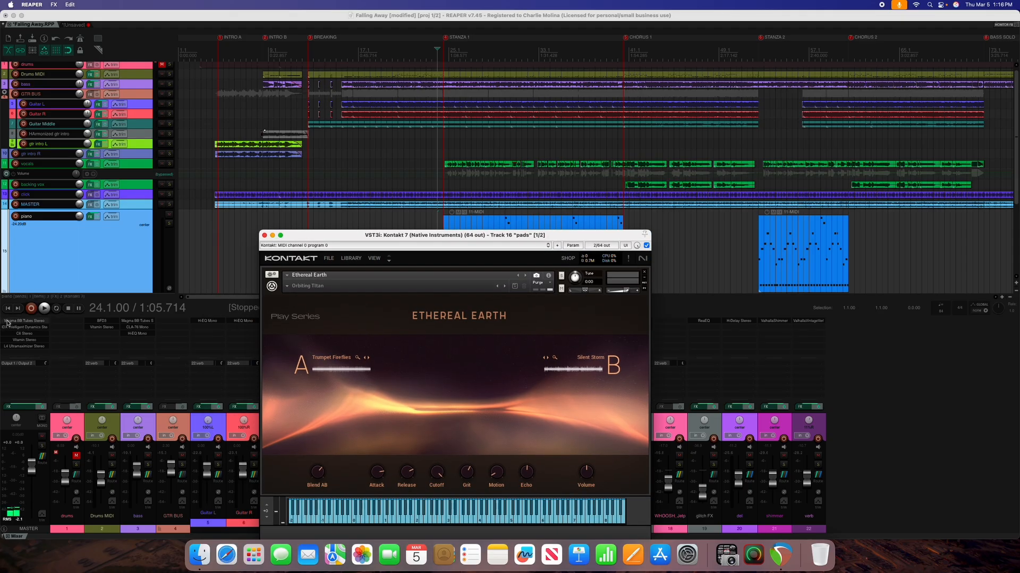
key("Home")
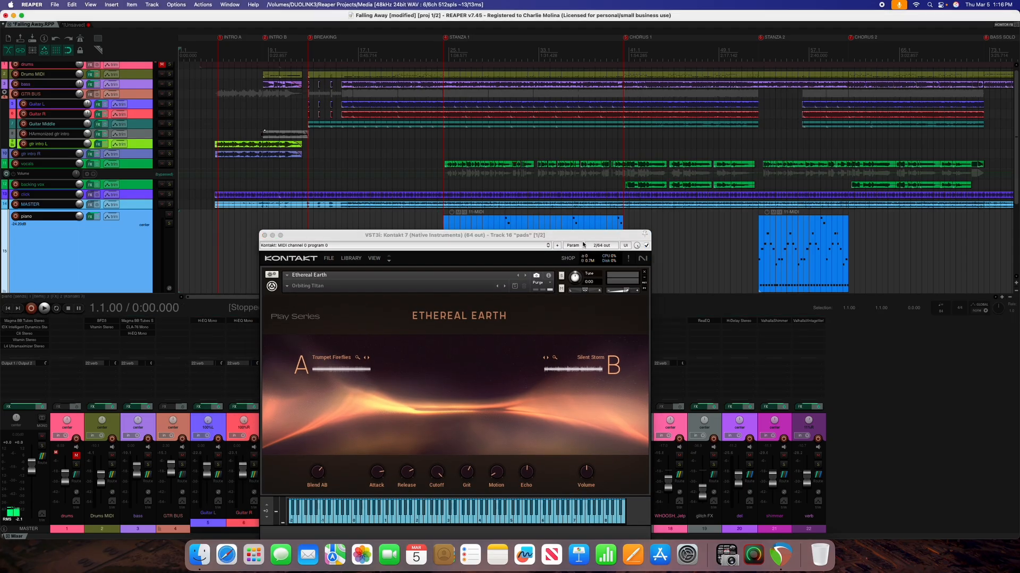
left_click_drag(584, 239, 582, 89)
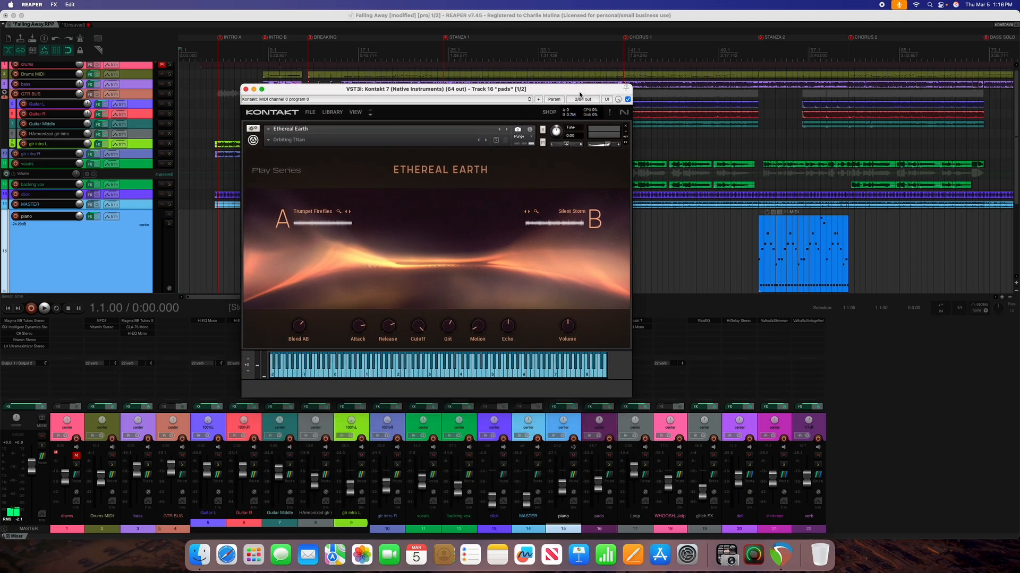
Step: Play the soloed pads from 1.1.00, unsolo them during playback to hear the full mix, stop, and close the pads' Kontakt 7 instrument
left_click(609, 465)
key("space")
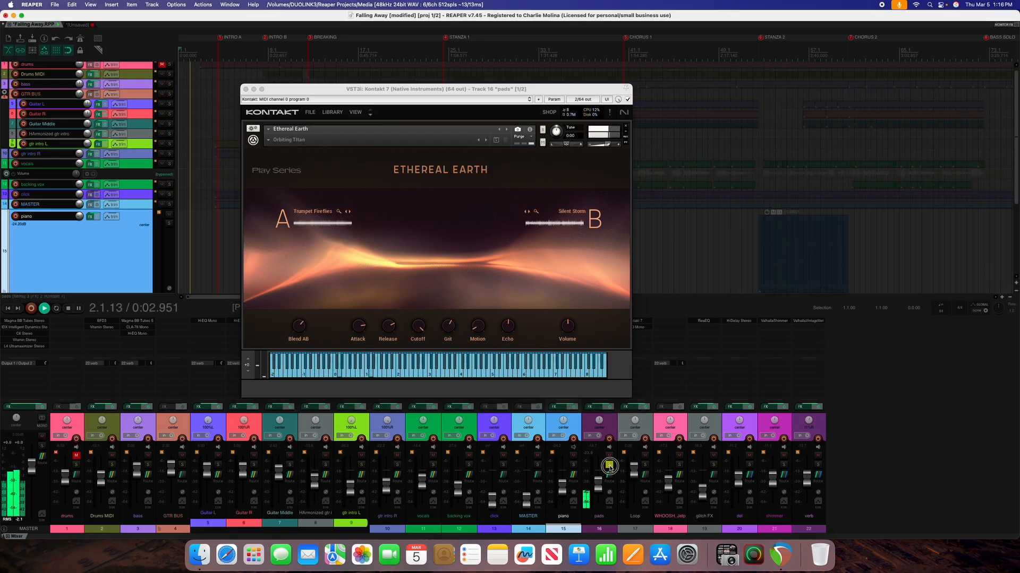
left_click(610, 465)
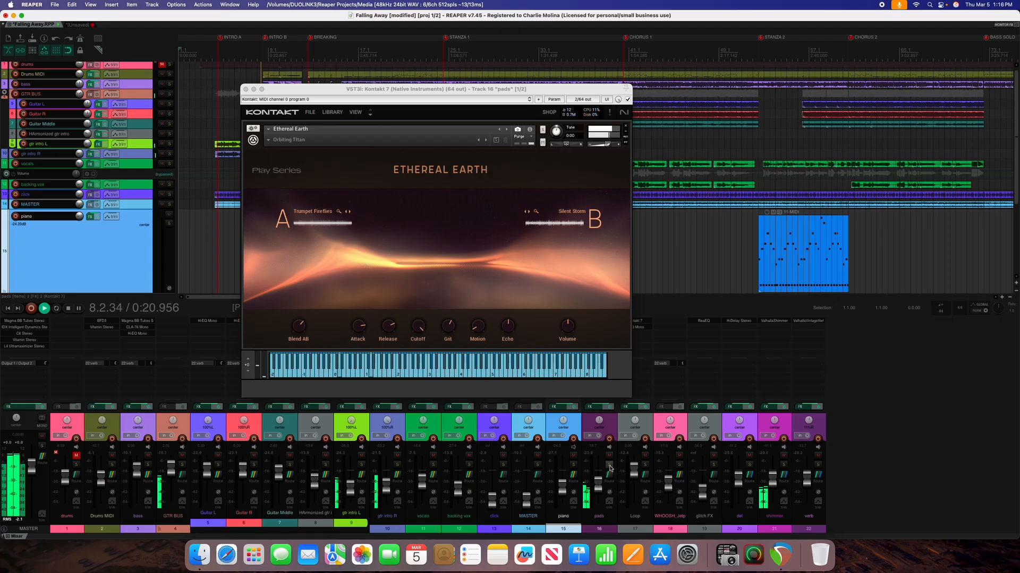
key("space")
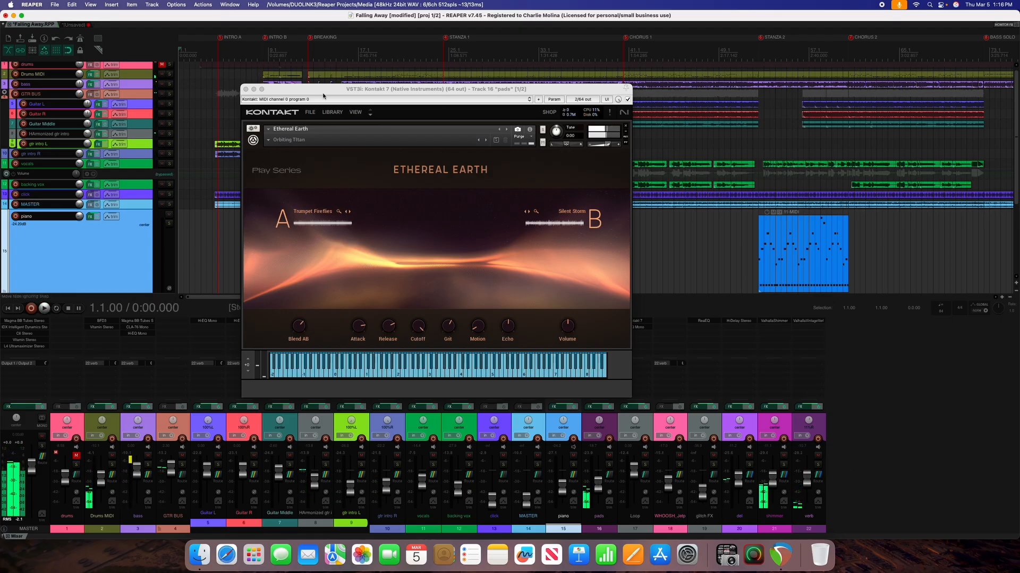
left_click(246, 89)
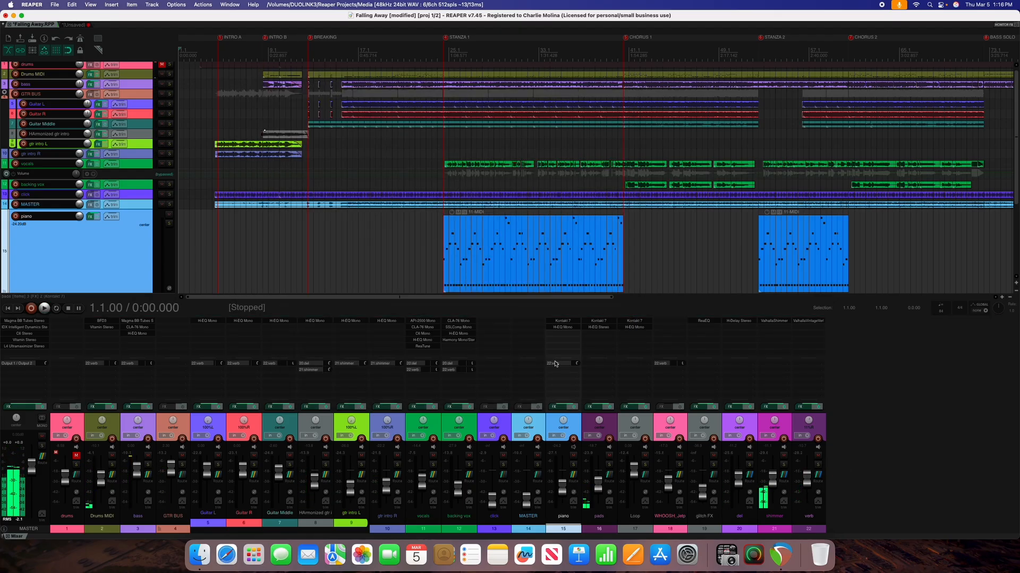
Step: Review the pads track's H-EQ Stereo and the Drums MIDI track's Vitamin Stereo, closing each plugin
left_click(604, 330)
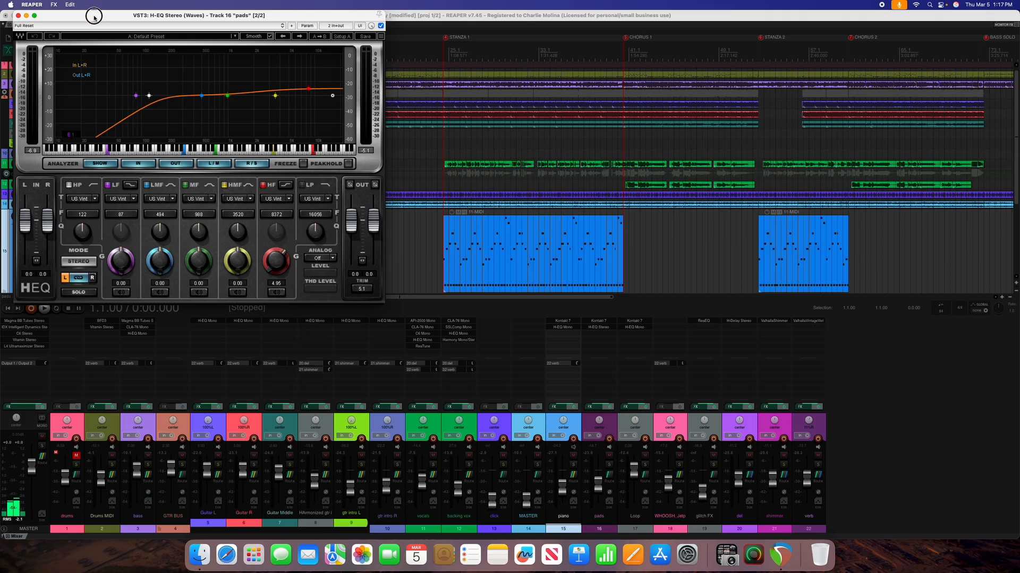
left_click_drag(95, 16, 122, 123)
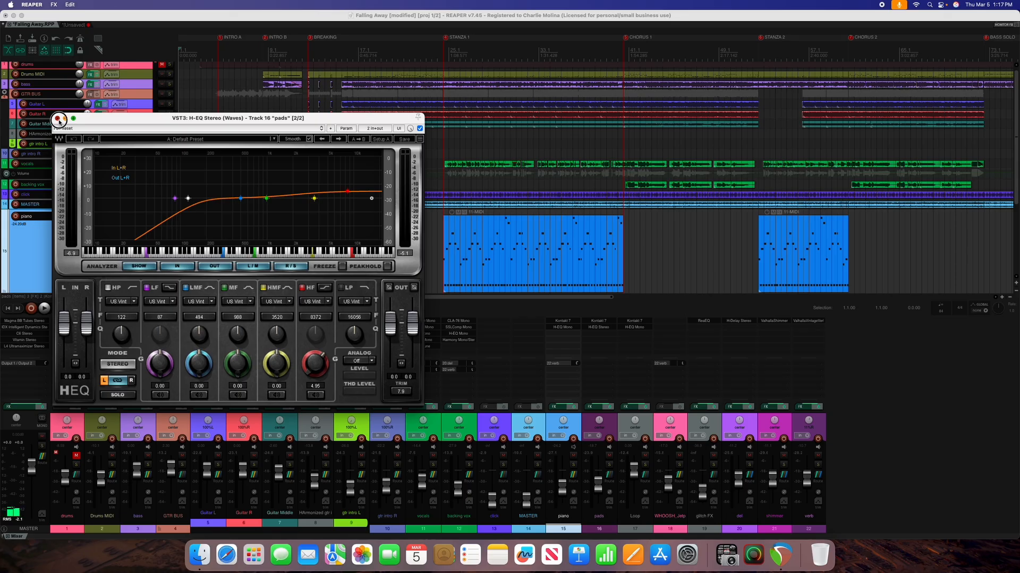
left_click(58, 118)
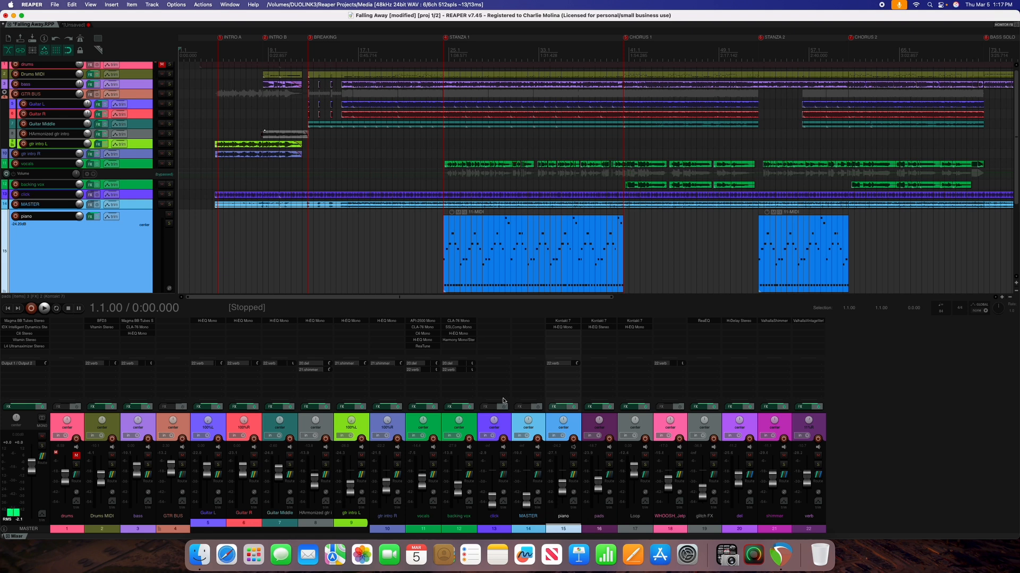
left_click(108, 329)
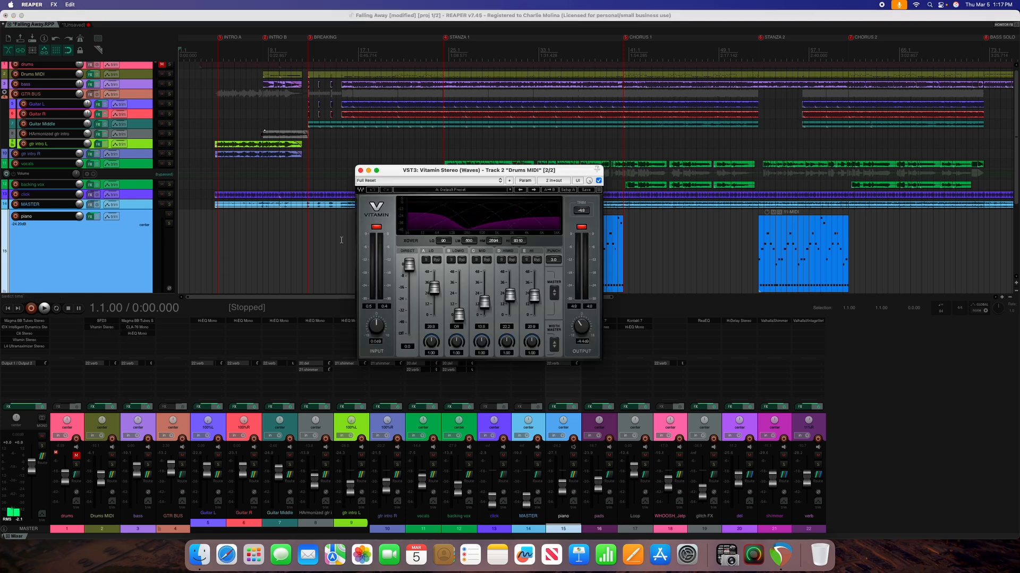
left_click(360, 170)
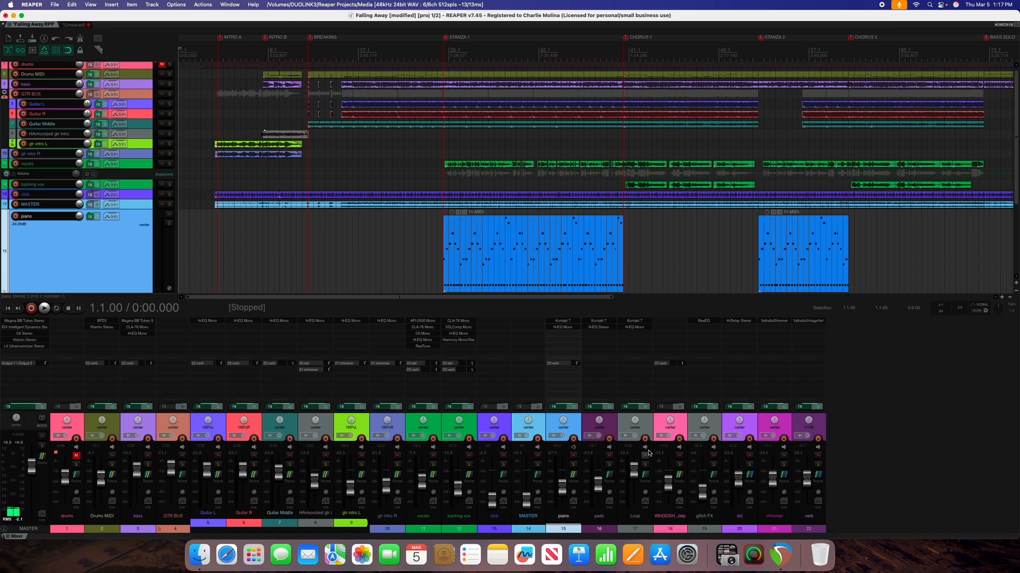
Step: Select the Loop track, open its Kontakt 7 Smacker instrument, and move the window so the Loop item before STANZA 1 is uncovered
left_click(648, 431)
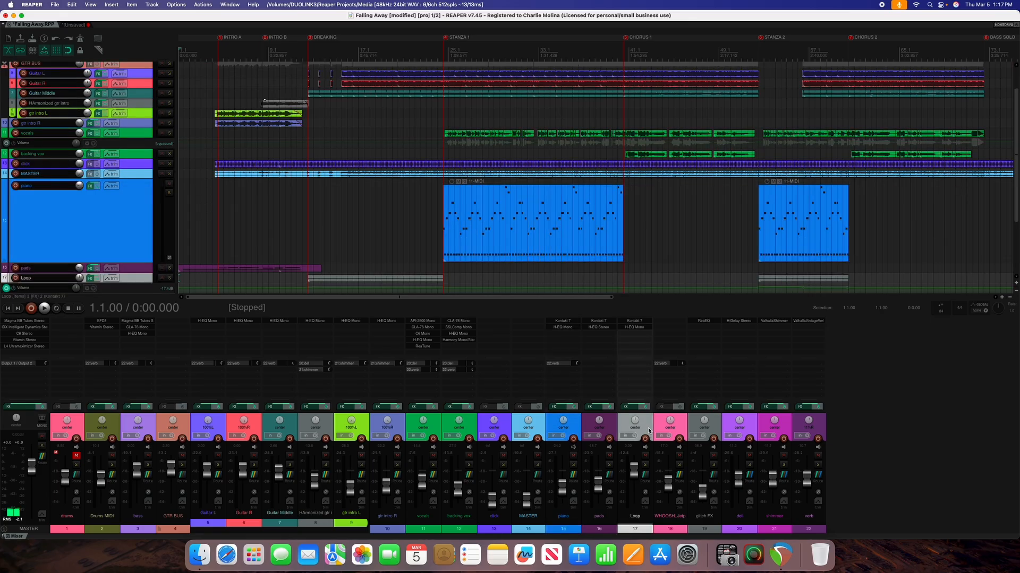
left_click(642, 324)
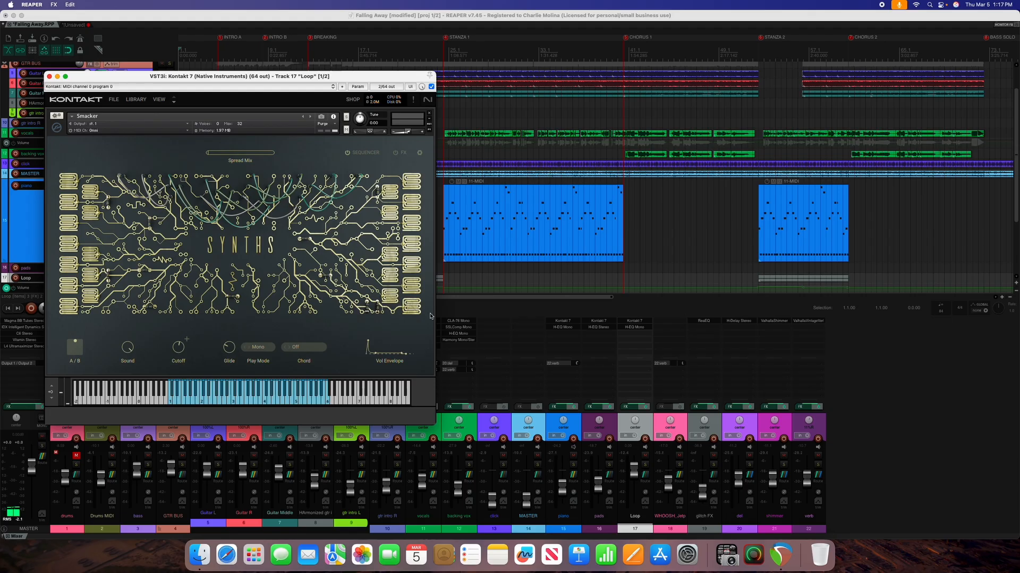
left_click_drag(400, 79, 485, 184)
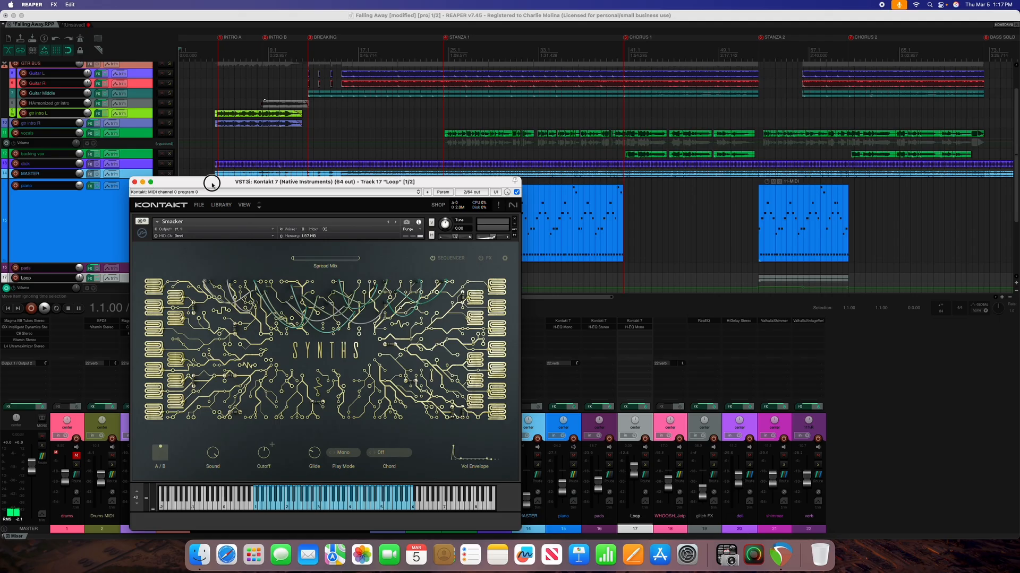
left_click_drag(212, 185, 208, 149)
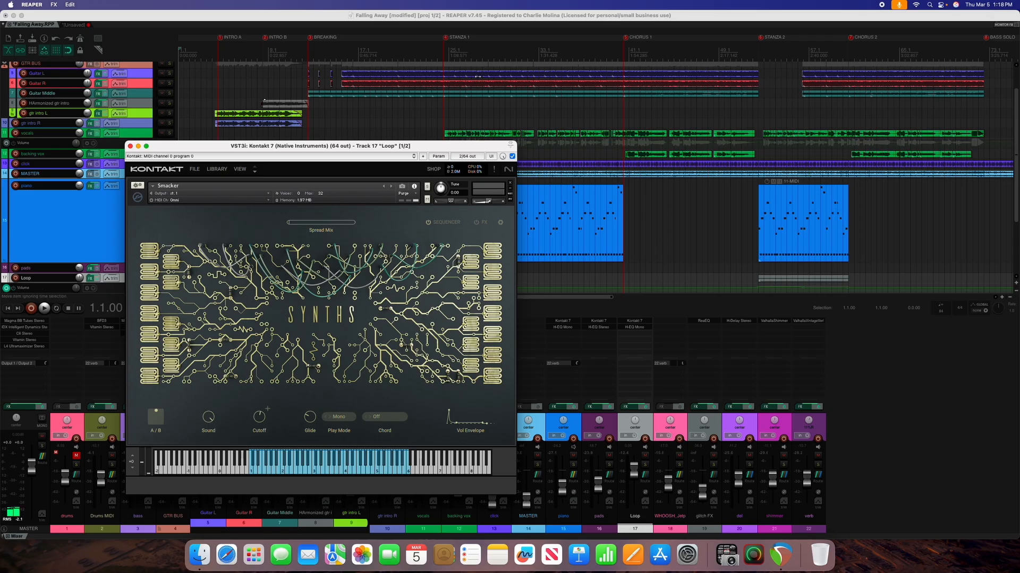
left_click_drag(432, 146, 776, 187)
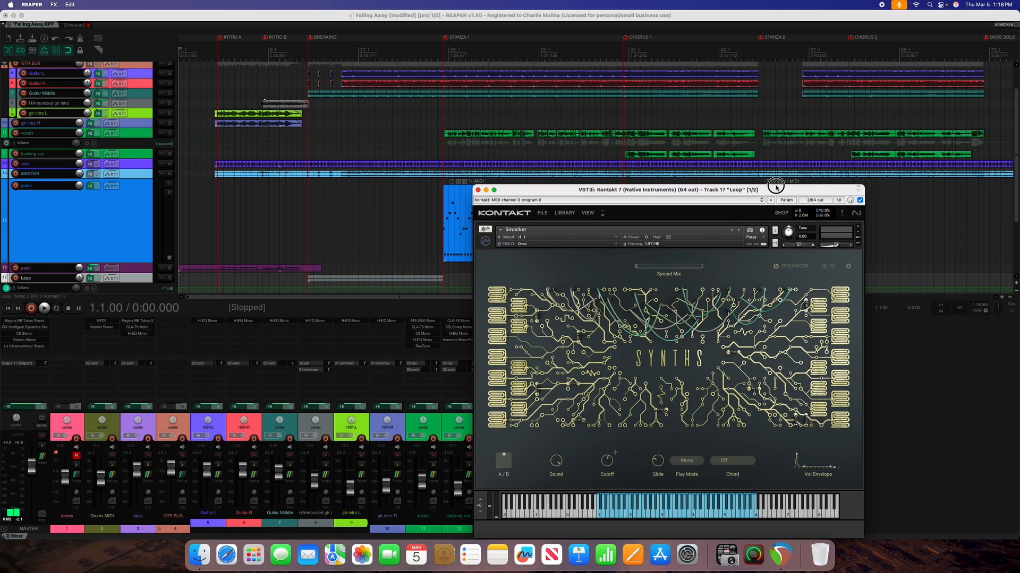
Step: Play the mix from 11.3.00, uncover the Loop mixer channel, and solo and unsolo Loop during playback
left_click(298, 48)
key("space")
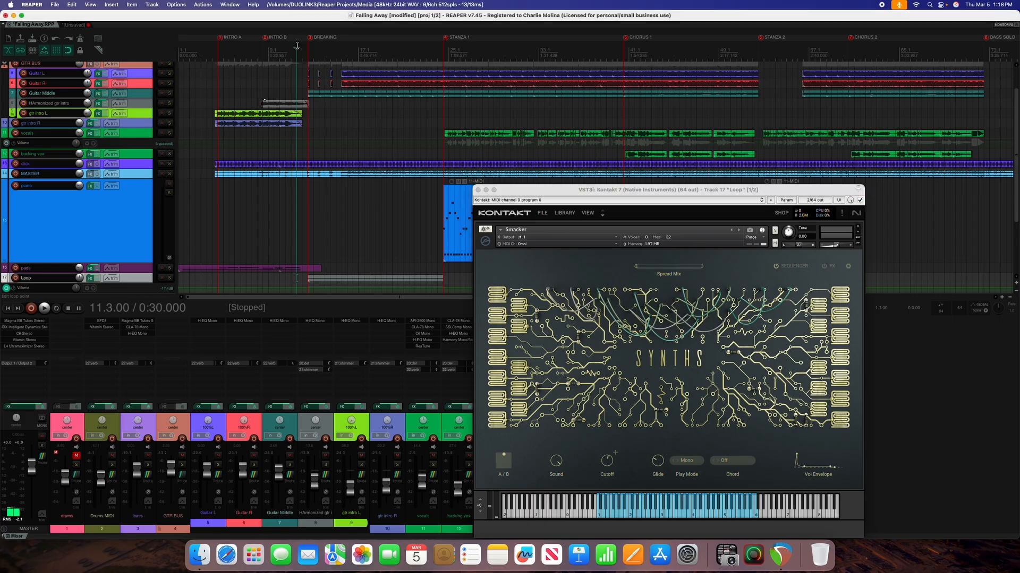
left_click_drag(636, 194, 647, 170)
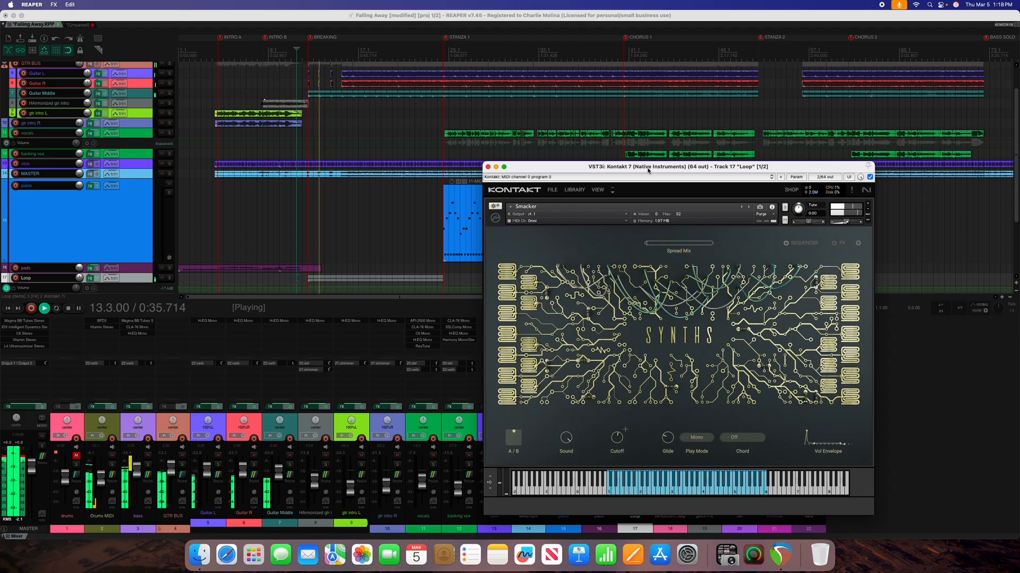
left_click_drag(647, 170, 210, 105)
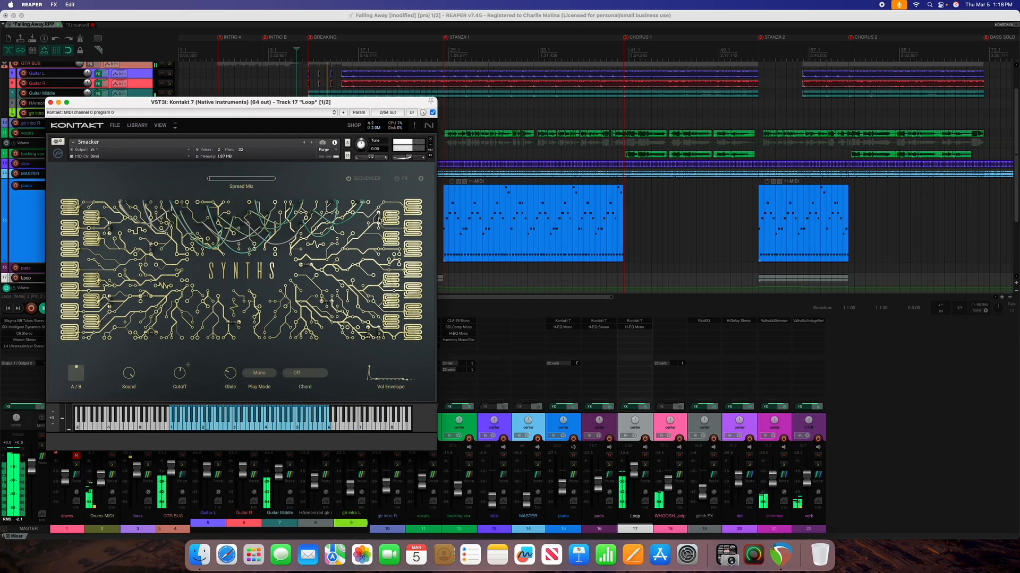
left_click(645, 466)
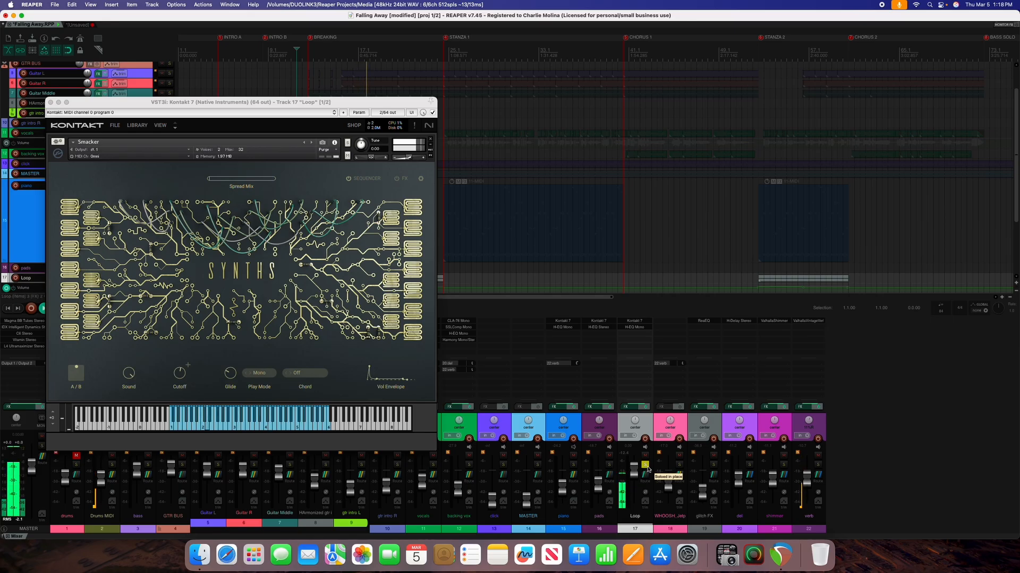
left_click(646, 465)
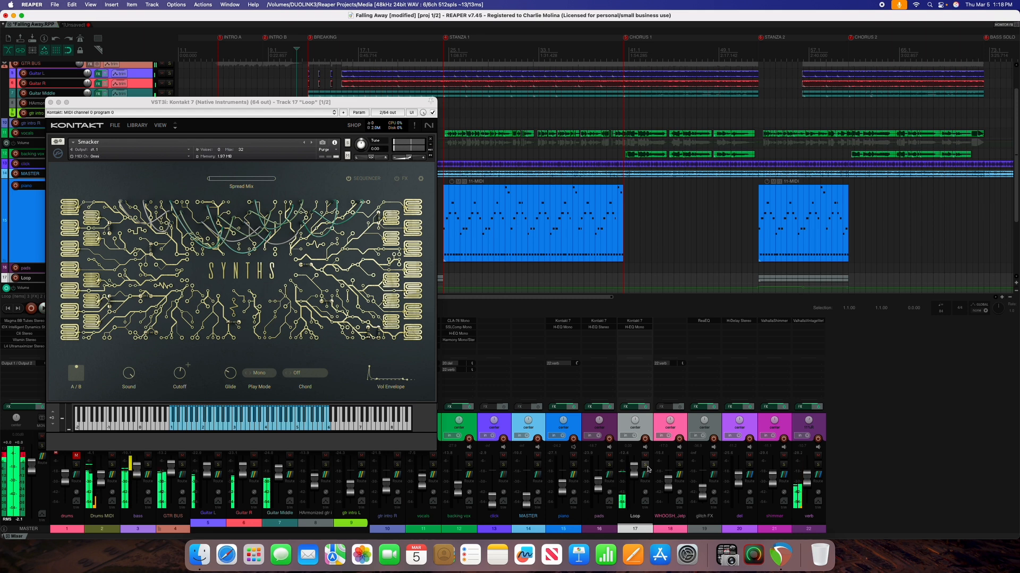
Step: Play the mix from 12.1.00 with the Kontakt window clear of the Loop channel, mute Loop during playback, and stop
left_click_drag(339, 105, 743, 135)
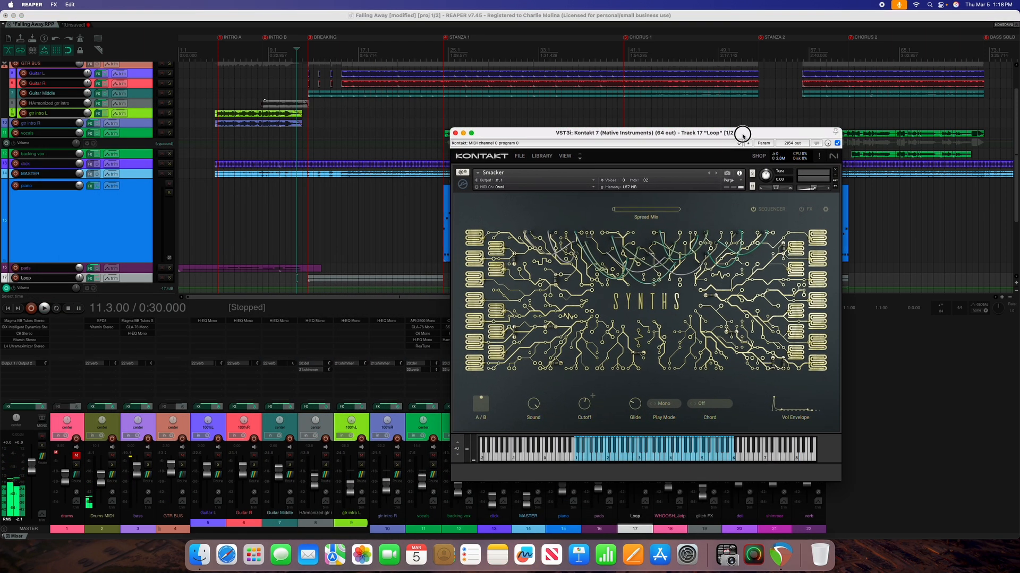
left_click(321, 51)
left_click_drag(522, 134, 507, 110)
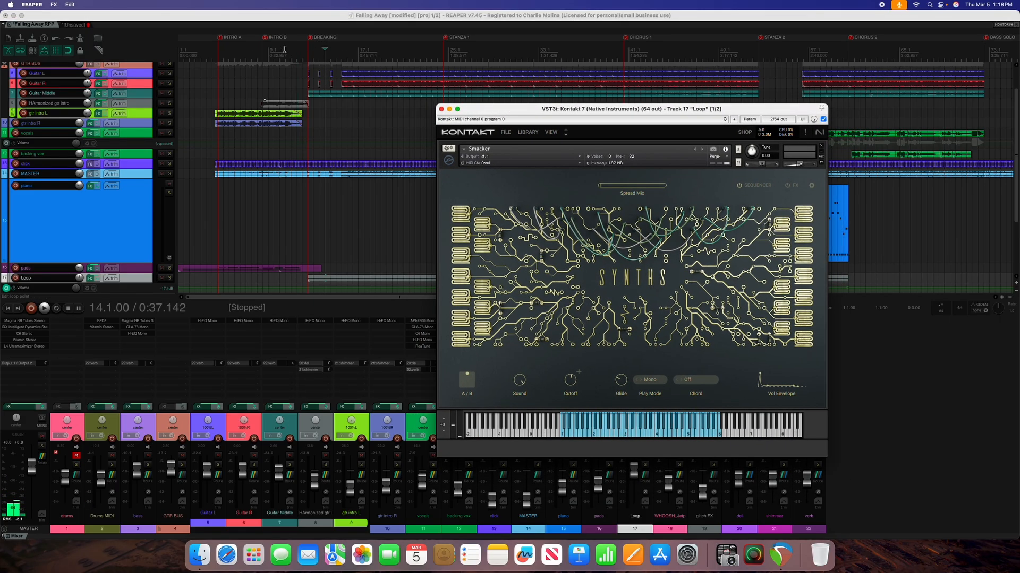
left_click(302, 49)
key("space")
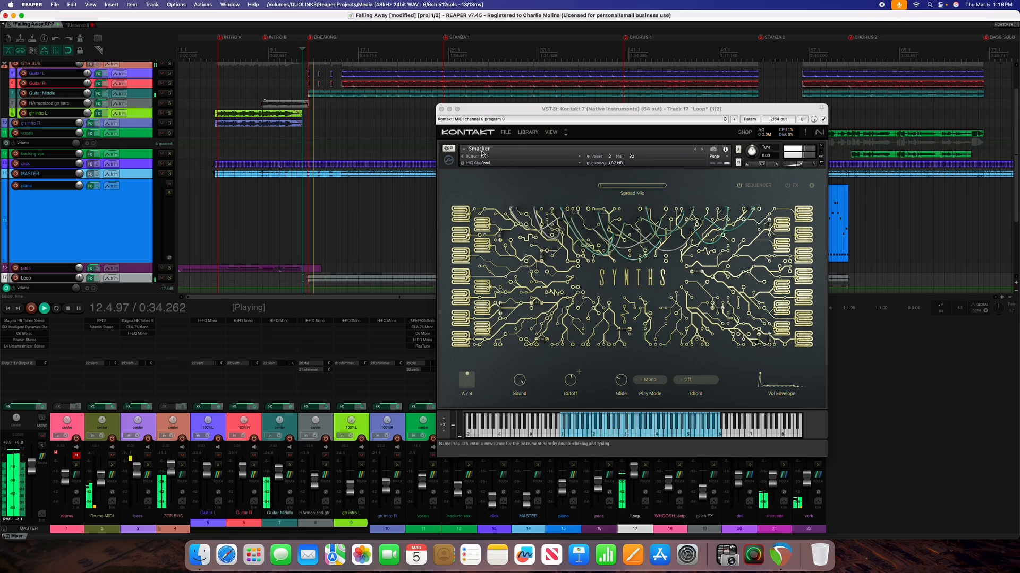
left_click_drag(557, 108, 257, 22)
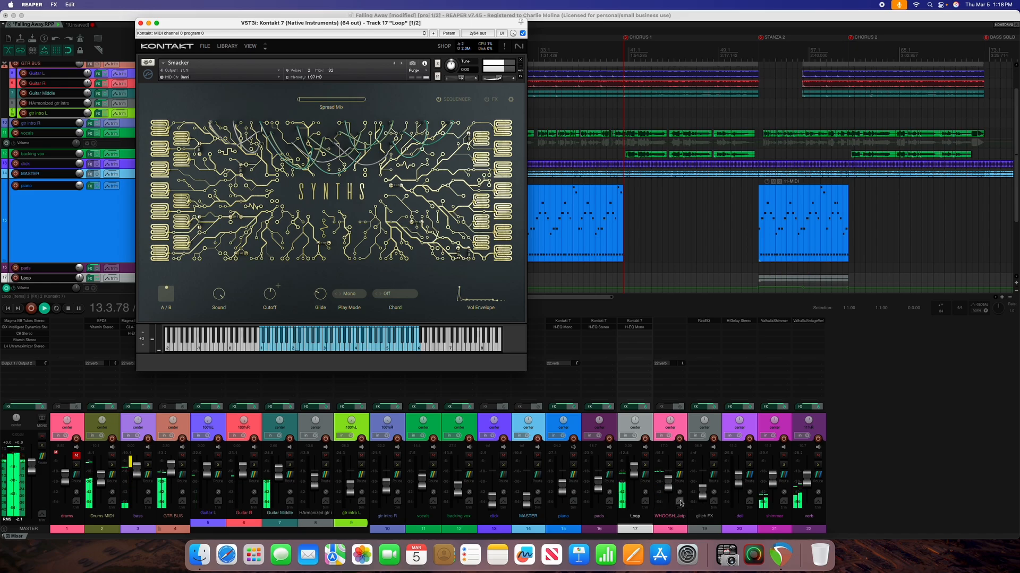
left_click(644, 455)
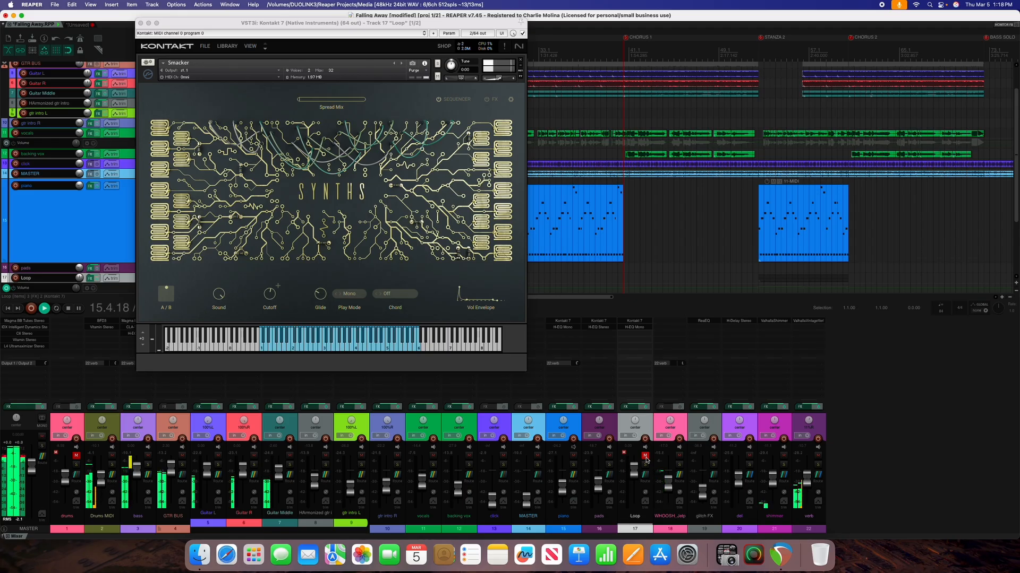
key("space")
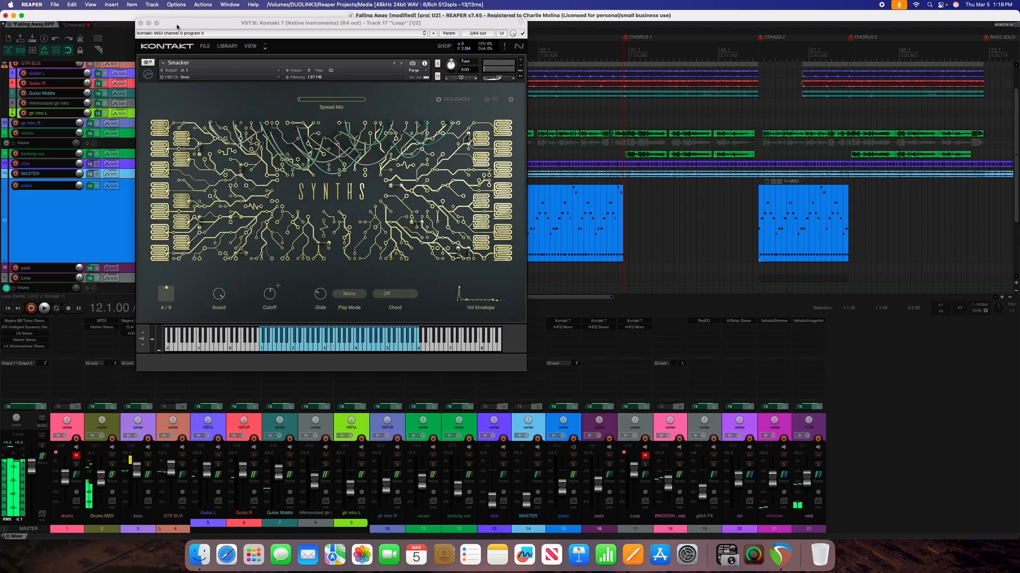
Step: Close the Loop track's Kontakt 7 instrument, play the mix from 12.1.00 with Loop muted, and stop
left_click_drag(183, 29, 631, 148)
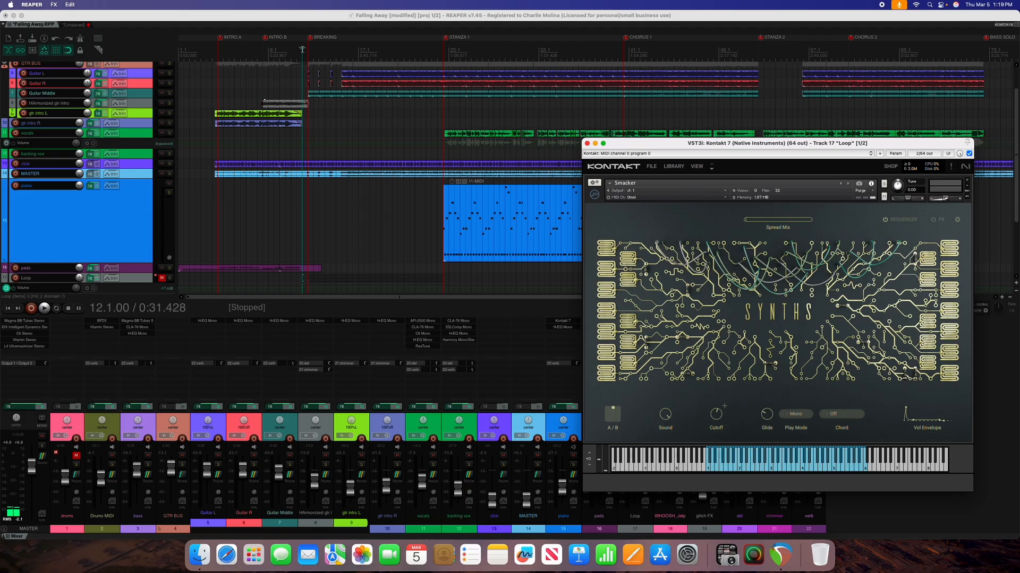
left_click(303, 50)
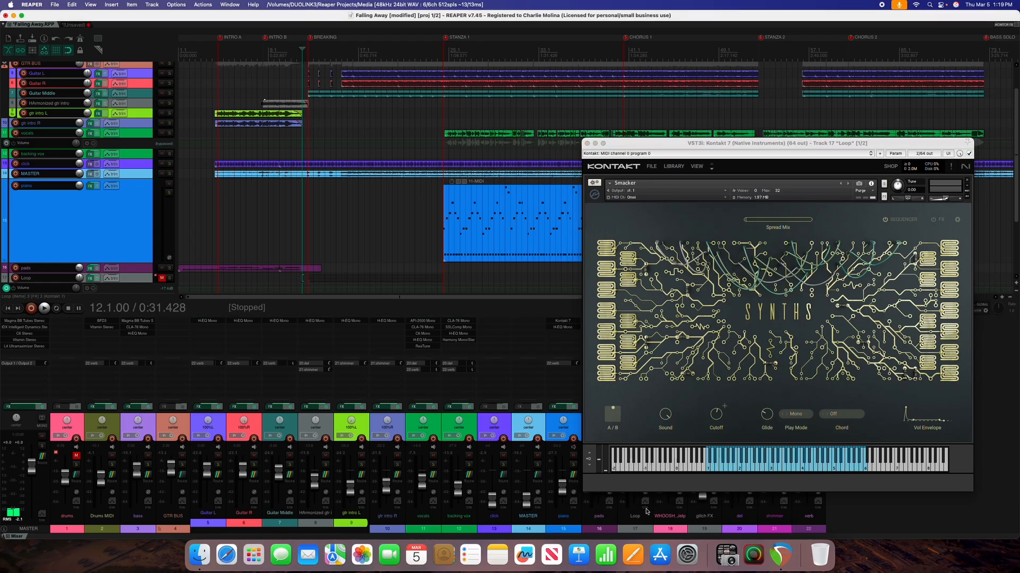
left_click_drag(707, 144, 744, 121)
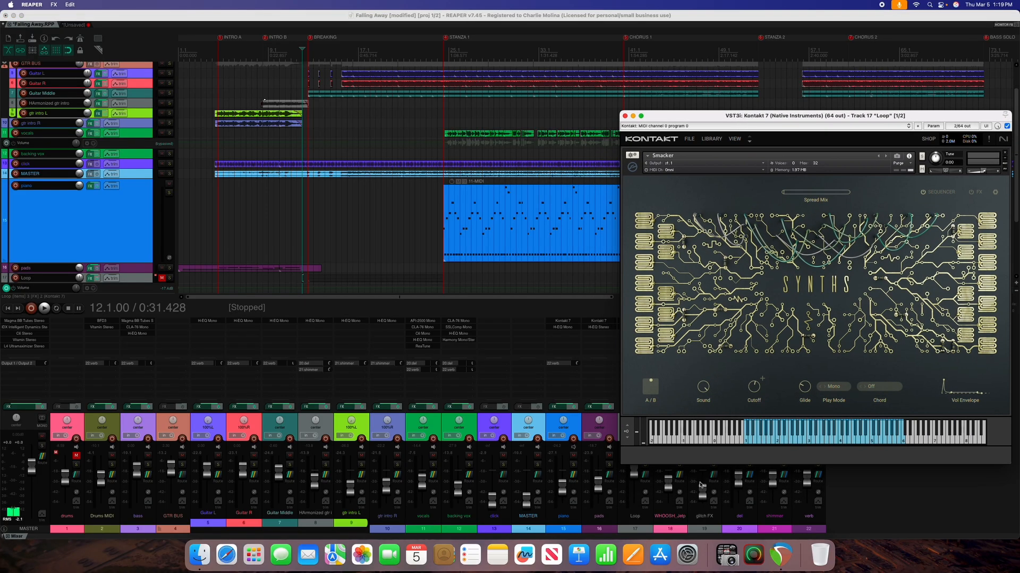
left_click(625, 116)
key("space")
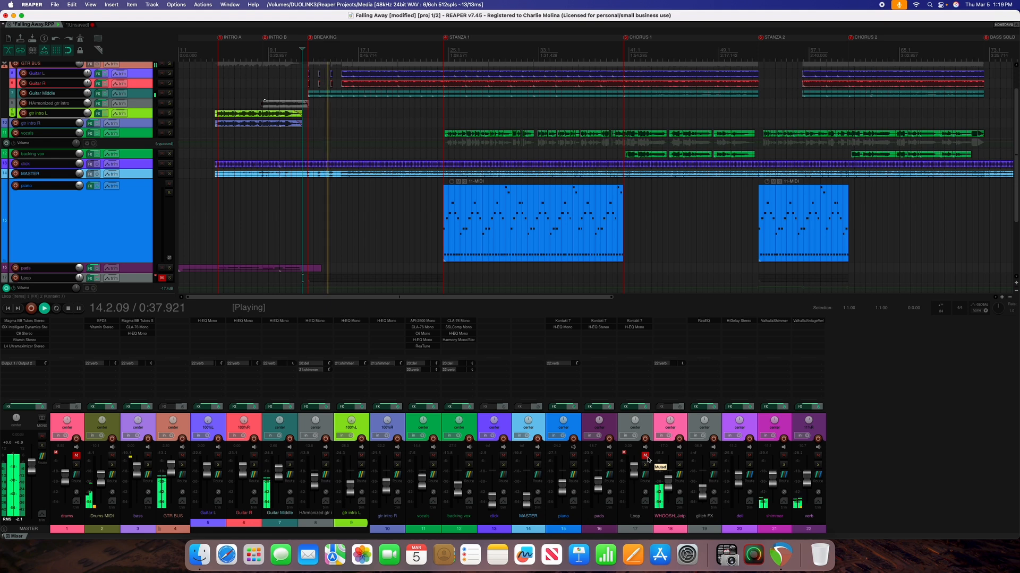
key("space")
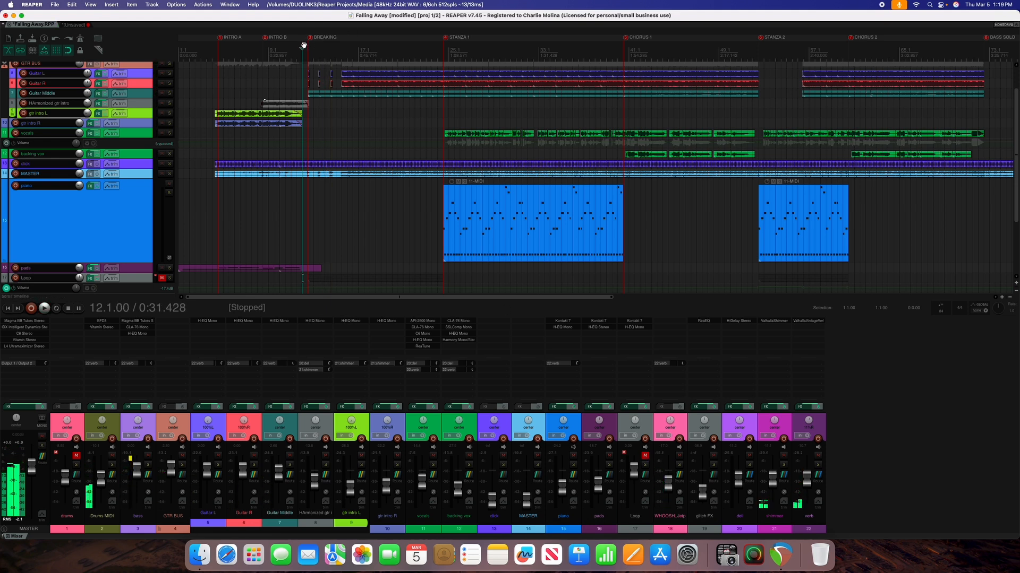
Step: Unmute the Loop track, play the mix from 12.1.00 to compare, and stop
left_click(644, 458)
key("space")
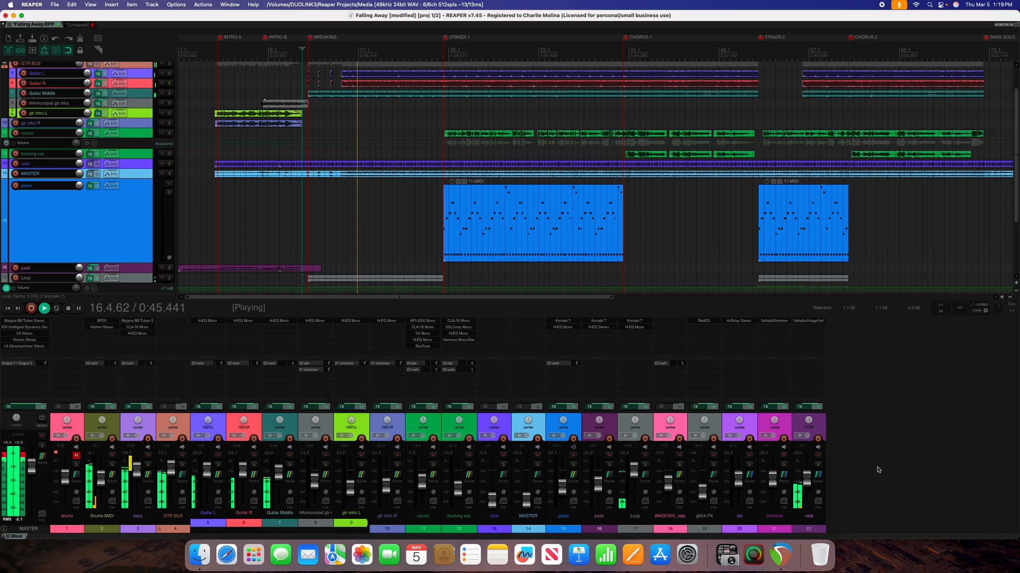
key("space")
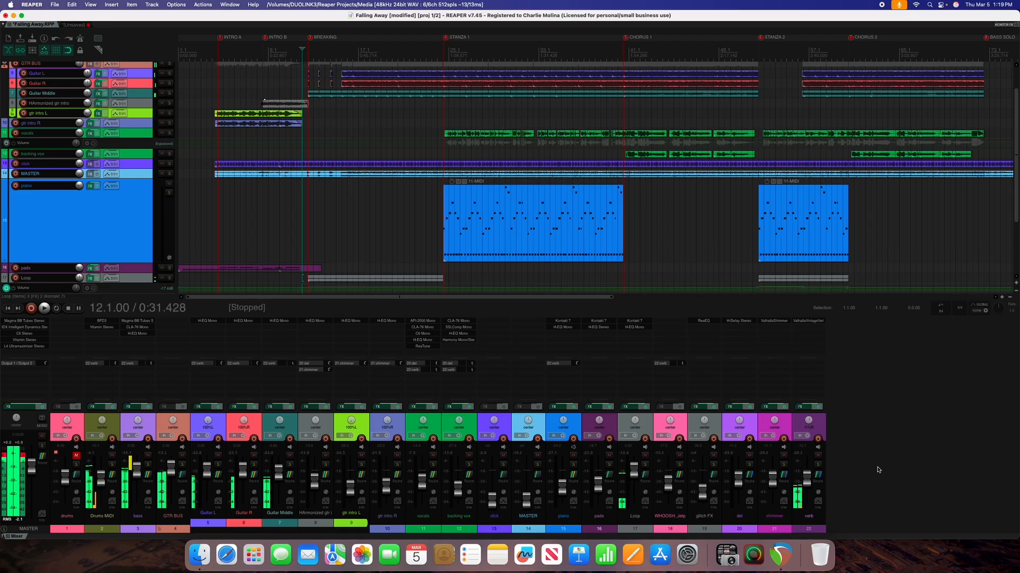
Step: Select the WHOOSH_Jetpack track and play the mix from just before its first whoosh item, with the timeline enlarged around the items
left_click(681, 429)
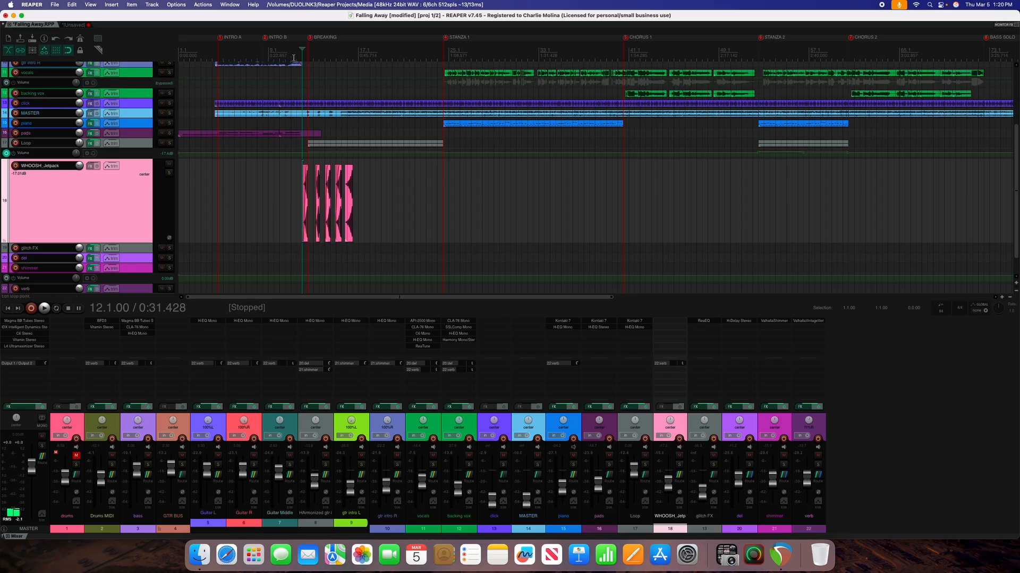
scroll(401, 114, "up", 3)
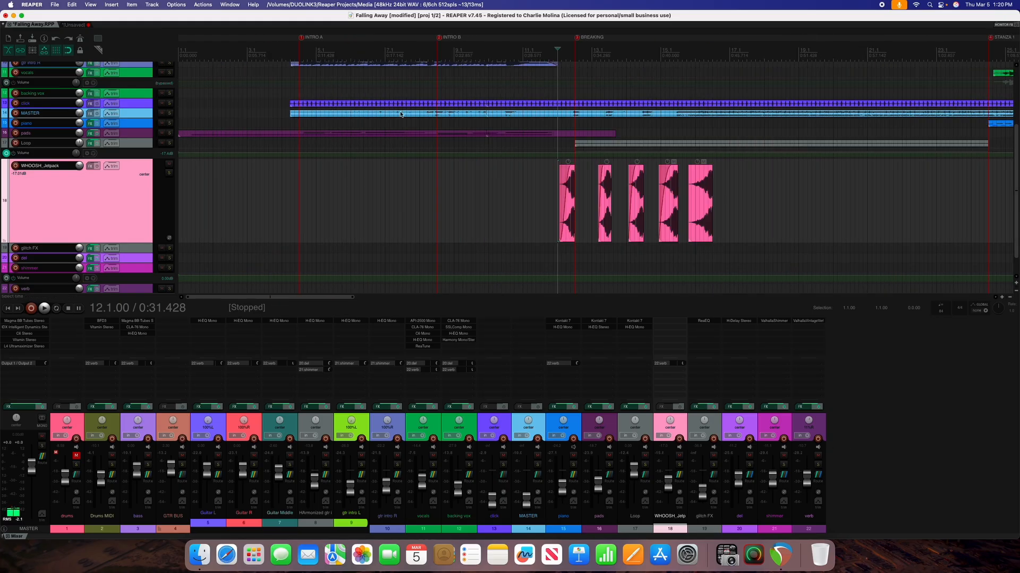
left_click(544, 50)
key("space")
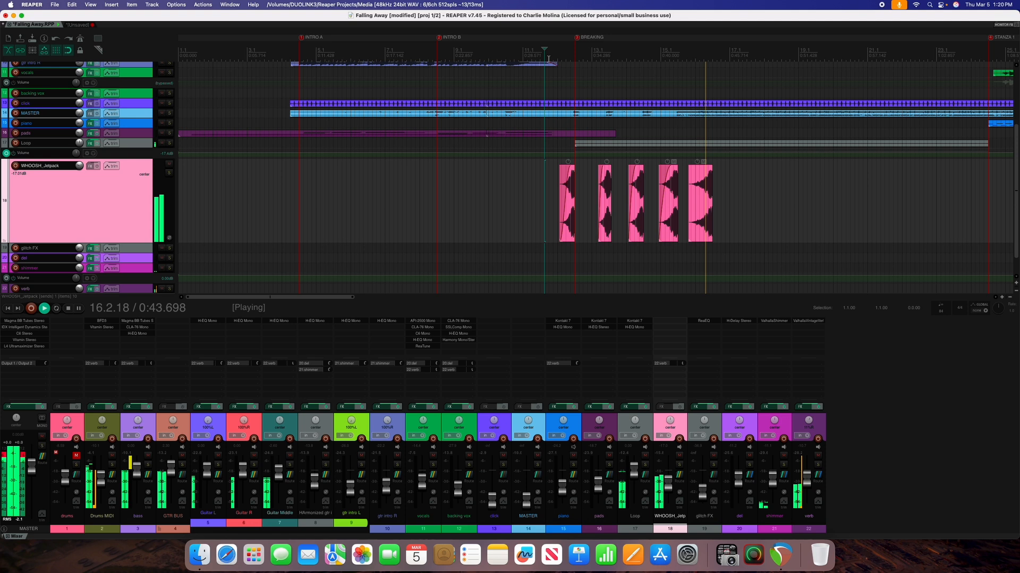
Step: Stop playback, solo WHOOSH_Jetpack and play its items from 11.3.50, unsolo it during playback, and stop
key("space")
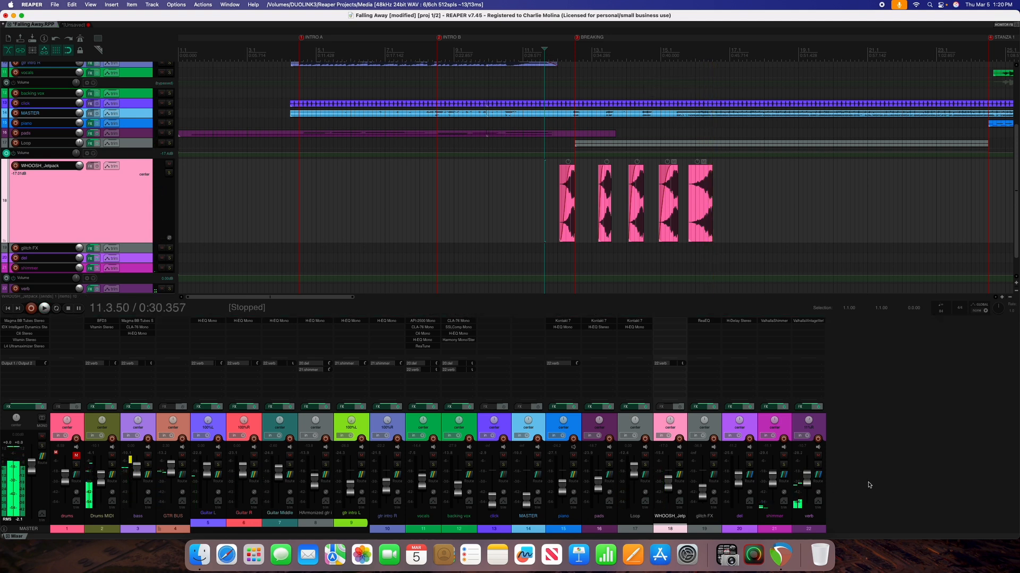
left_click(679, 465)
key("space")
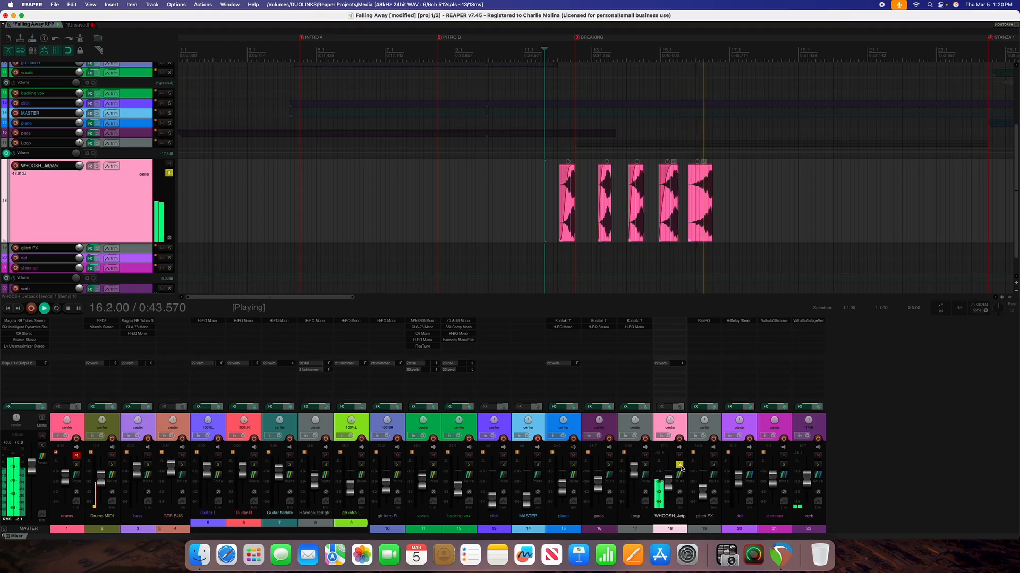
left_click(679, 465)
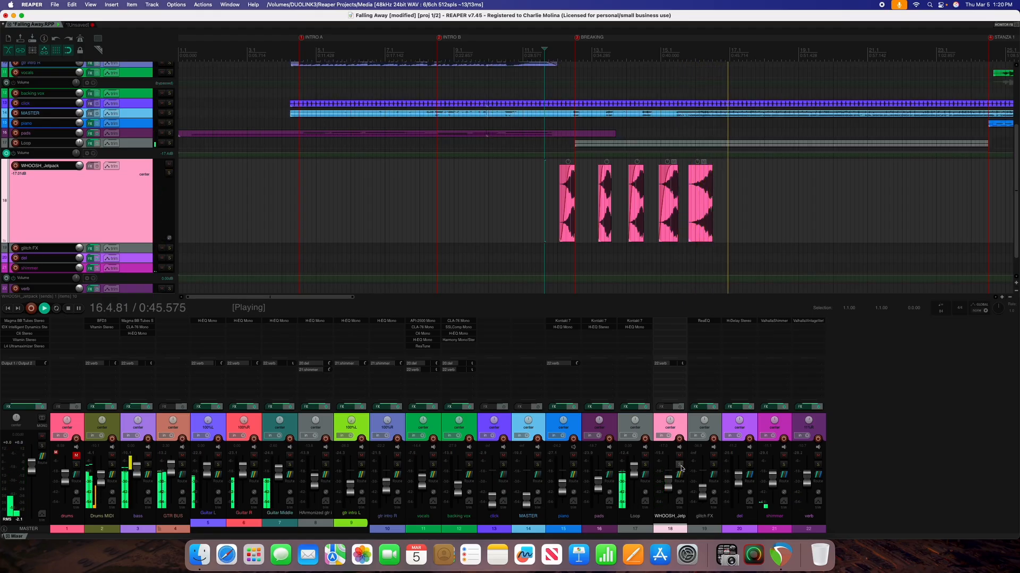
key("space")
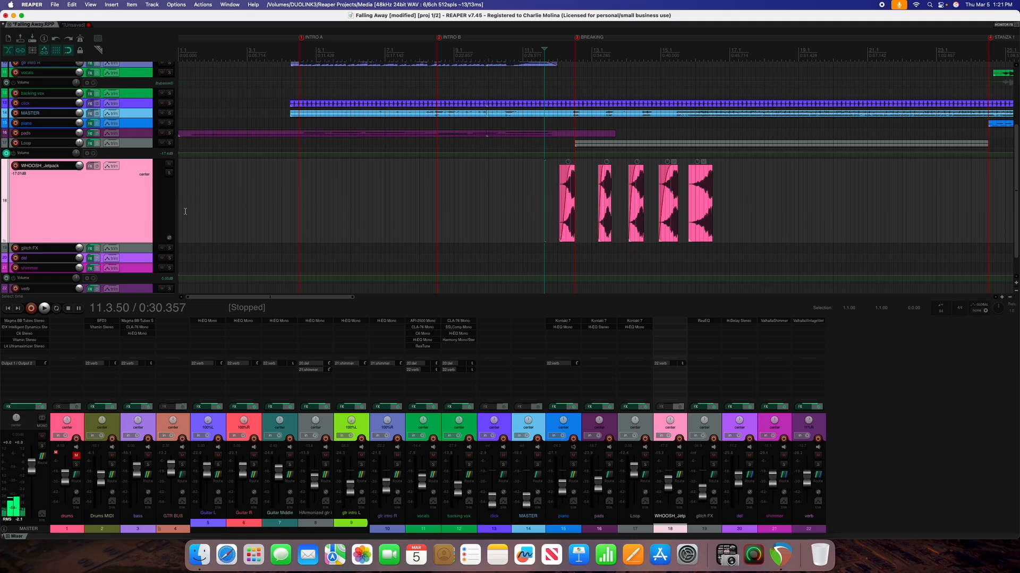
Step: Select the BREAKING section's last whoosh item, mute WHOOSH_Jetpack, play the mix from 11.1.00 without it, and stop
left_click(700, 212)
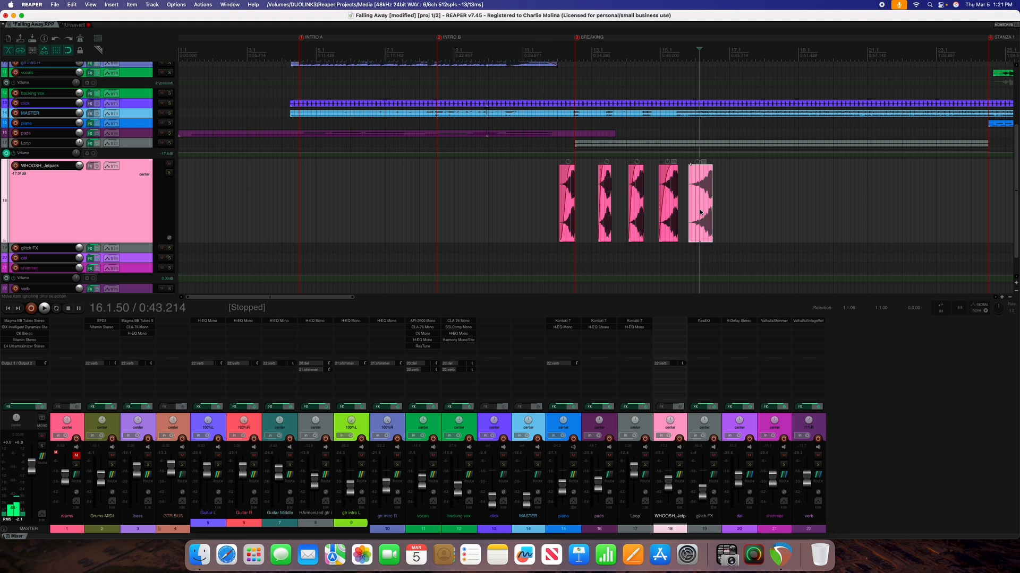
left_click(687, 57)
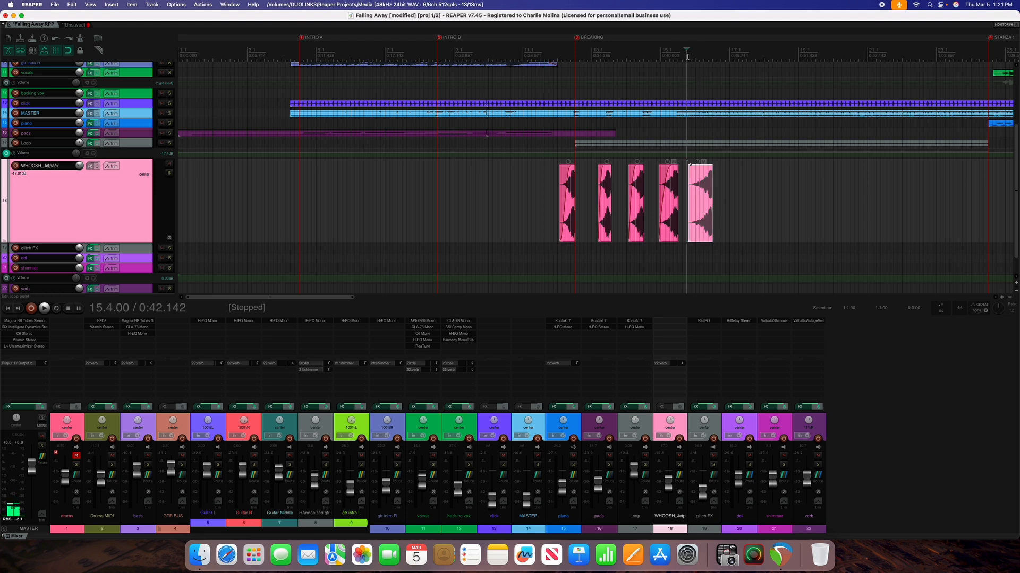
left_click(556, 49)
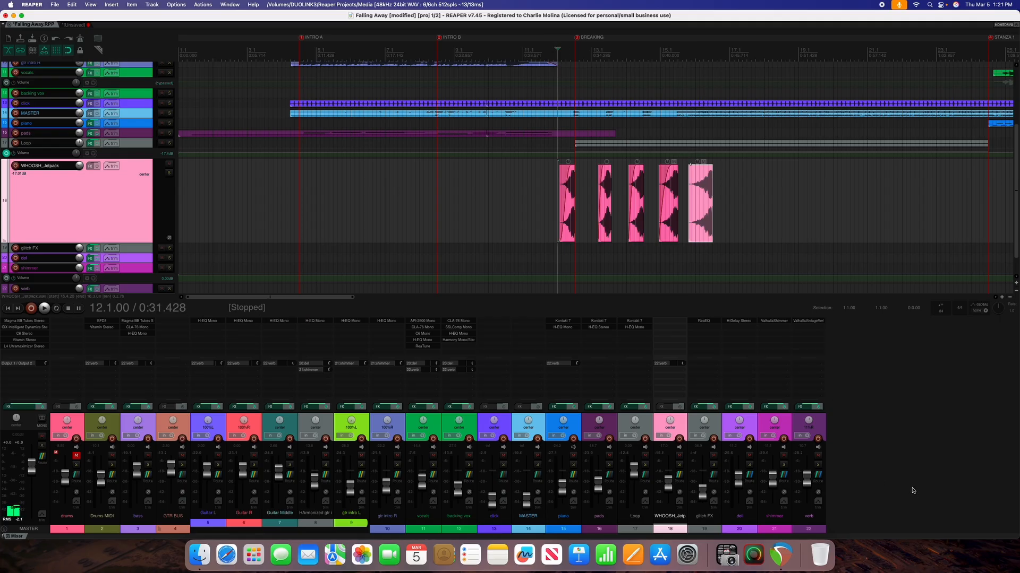
left_click(680, 457)
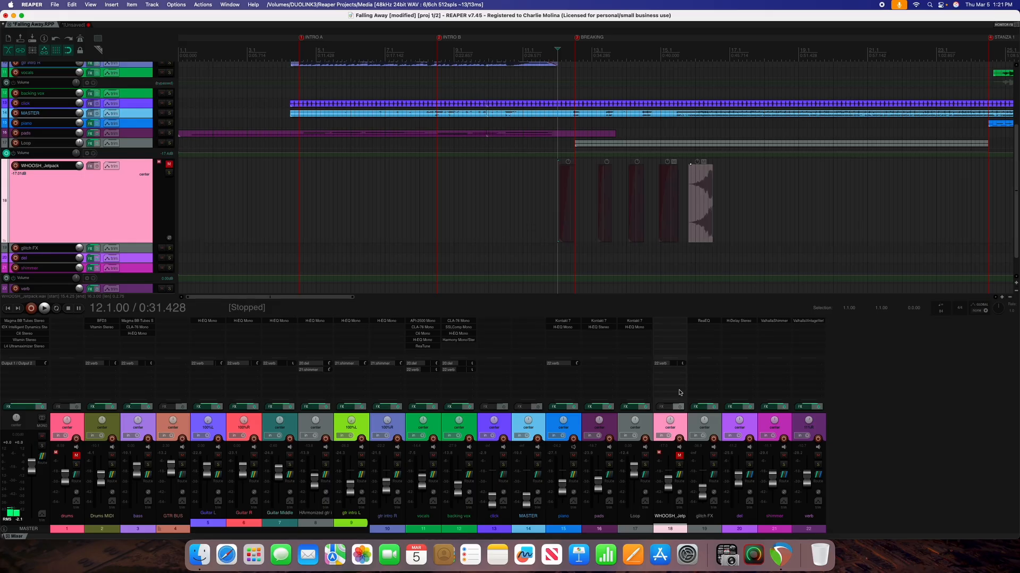
left_click(522, 60)
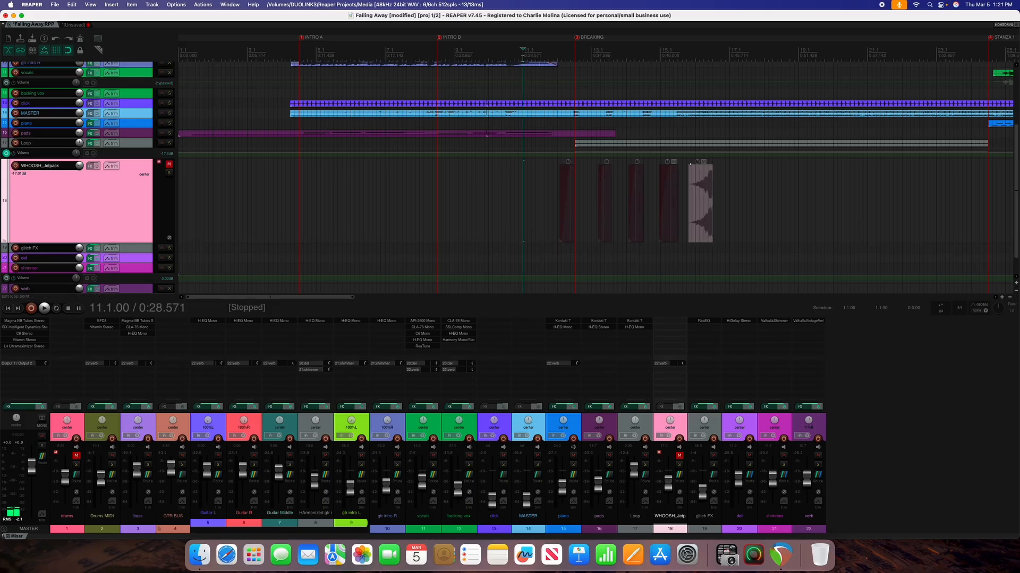
key("space")
key("space")
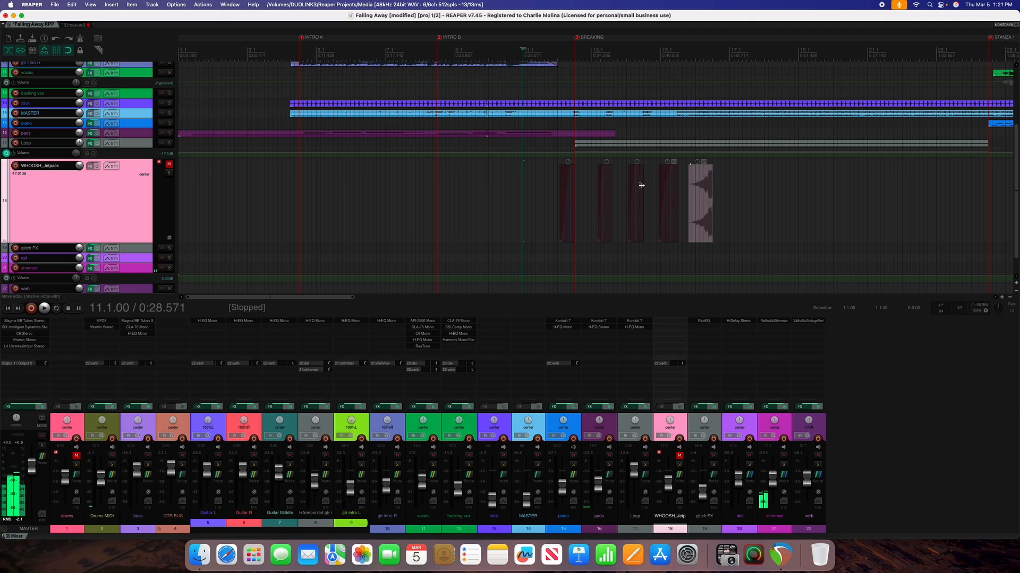
key("space")
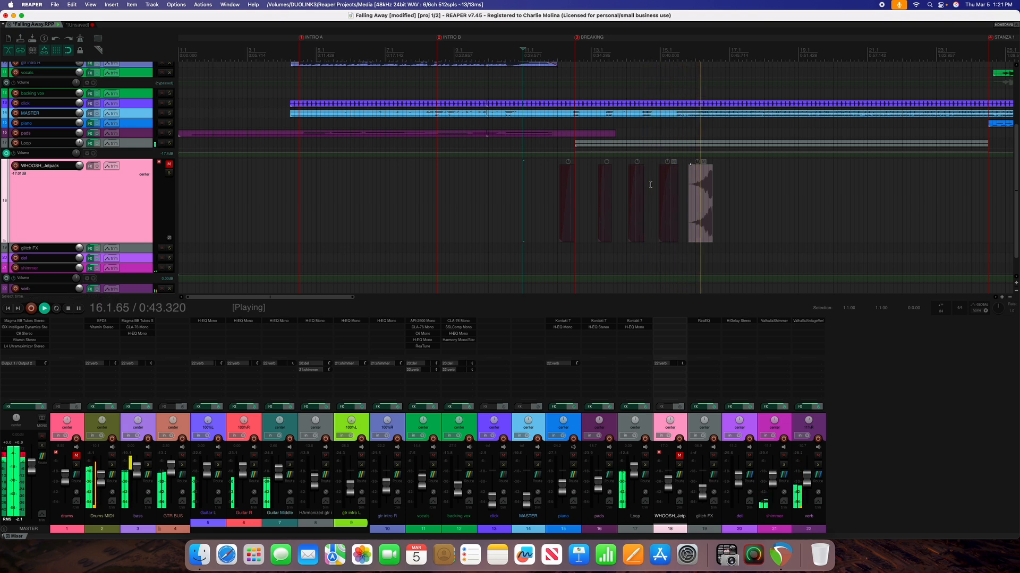
key("space")
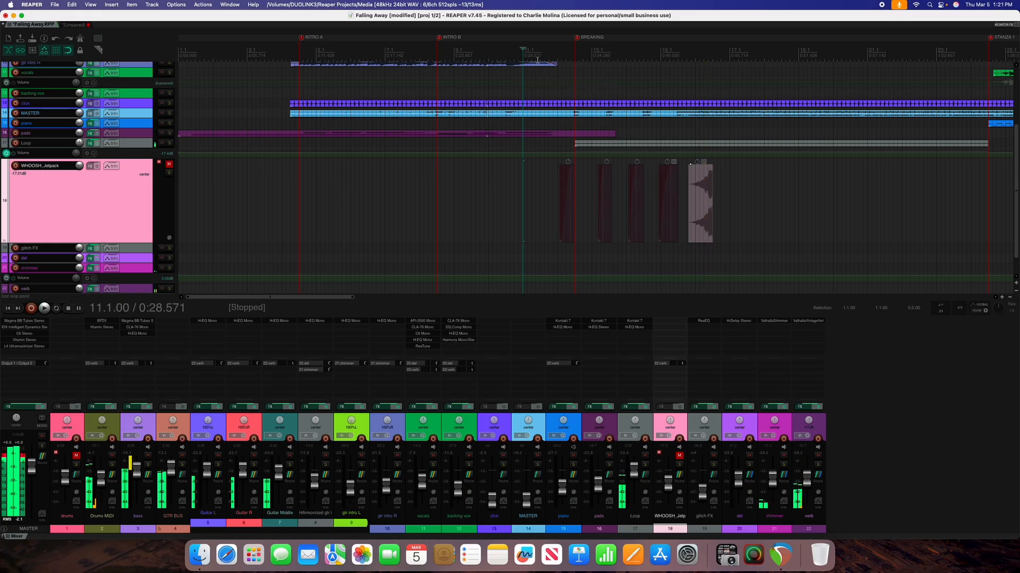
Step: Unmute WHOOSH_Jetpack, play the mix from 11.1.00 to compare, and stop
left_click(678, 454)
key("space")
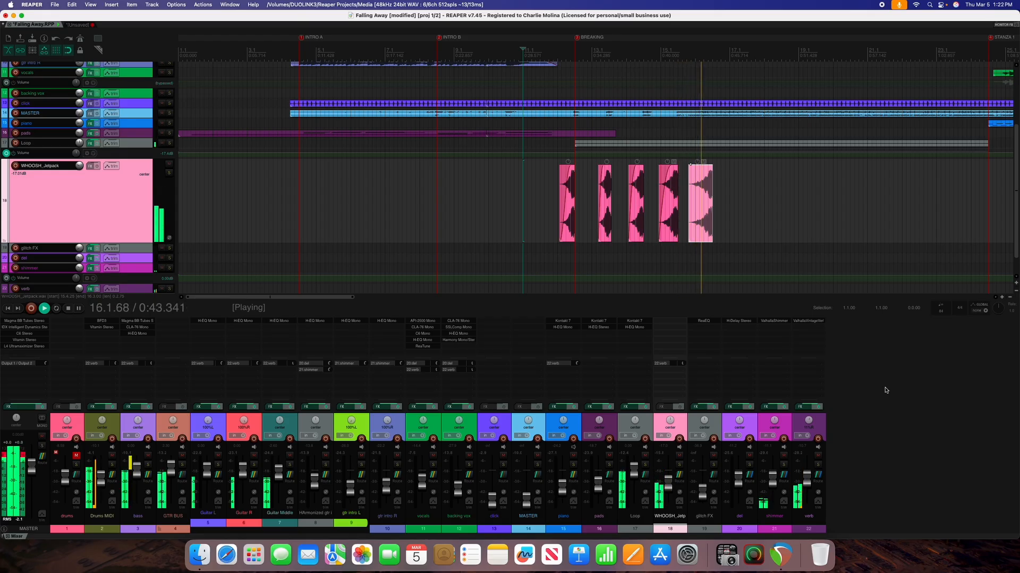
key("space")
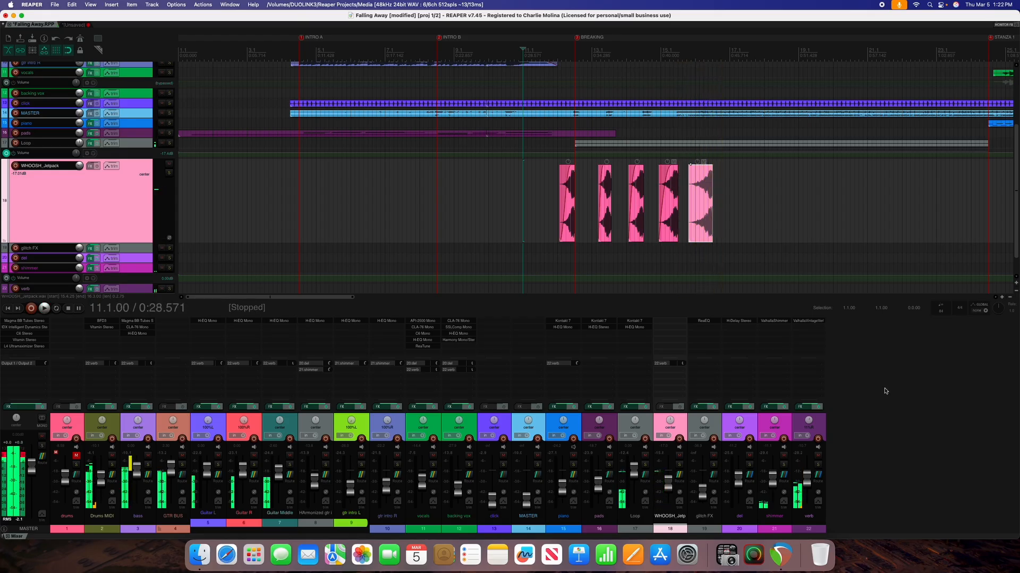
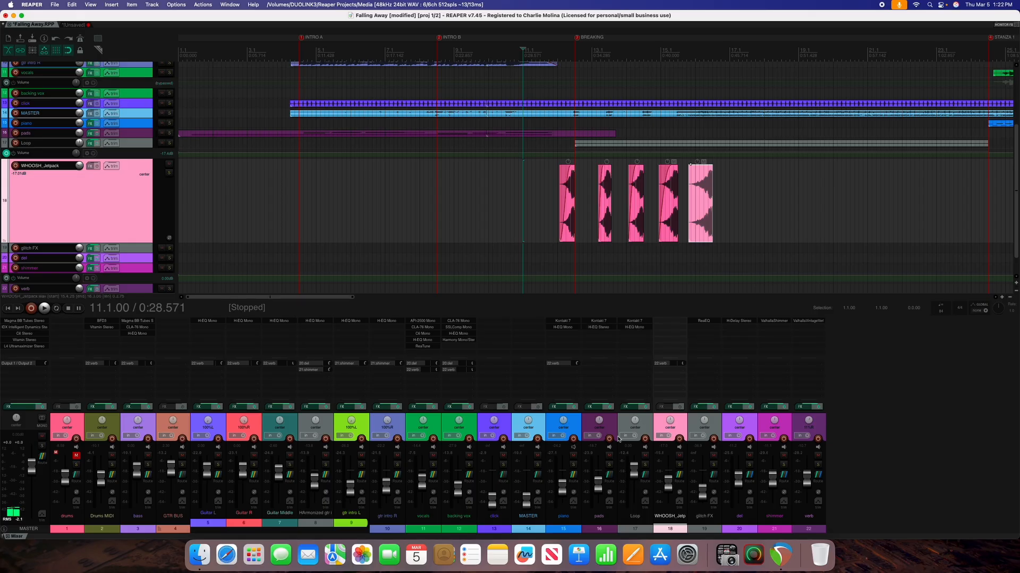
Step: Open the H-EQ plugins of the pads and Loop tracks side by side, compare their curves, and close both
left_click(604, 329)
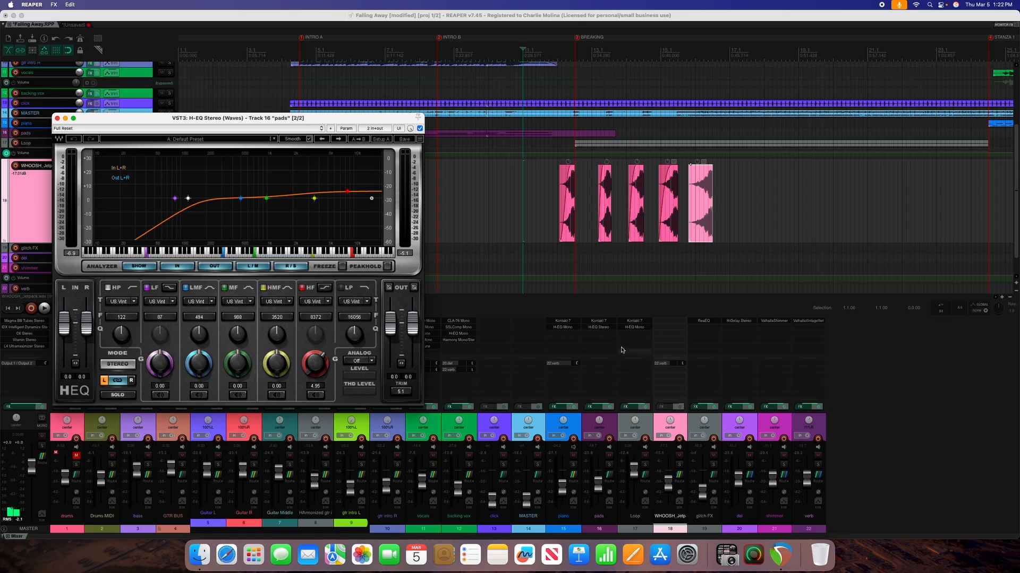
left_click(628, 329)
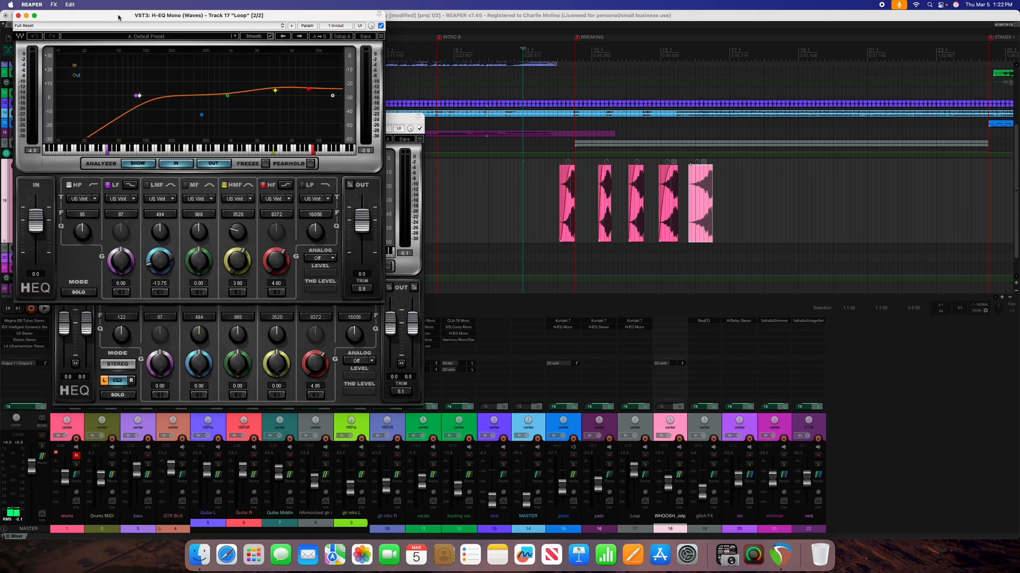
left_click_drag(95, 19, 664, 132)
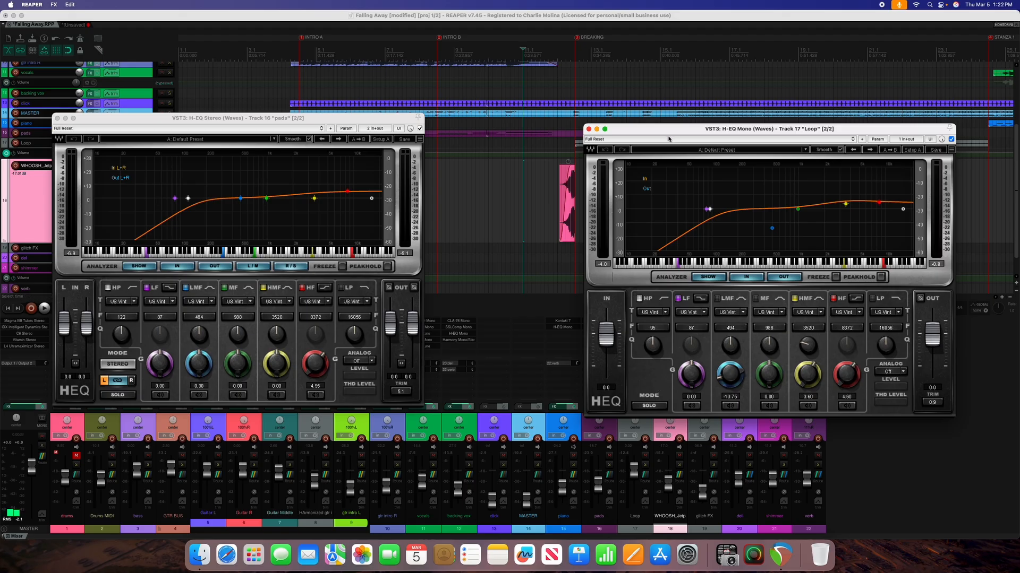
left_click_drag(671, 128, 568, 116)
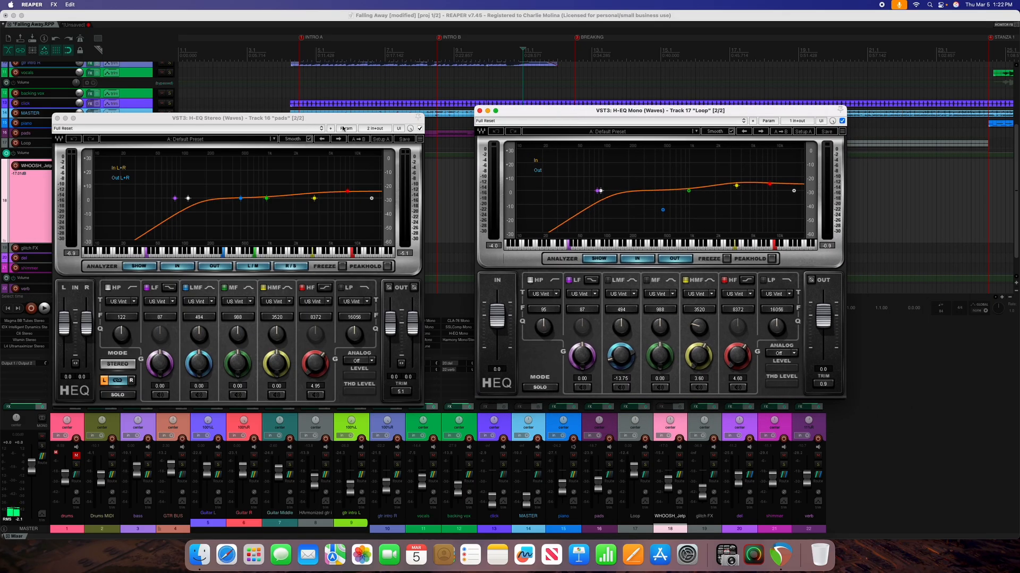
left_click_drag(592, 115, 577, 123)
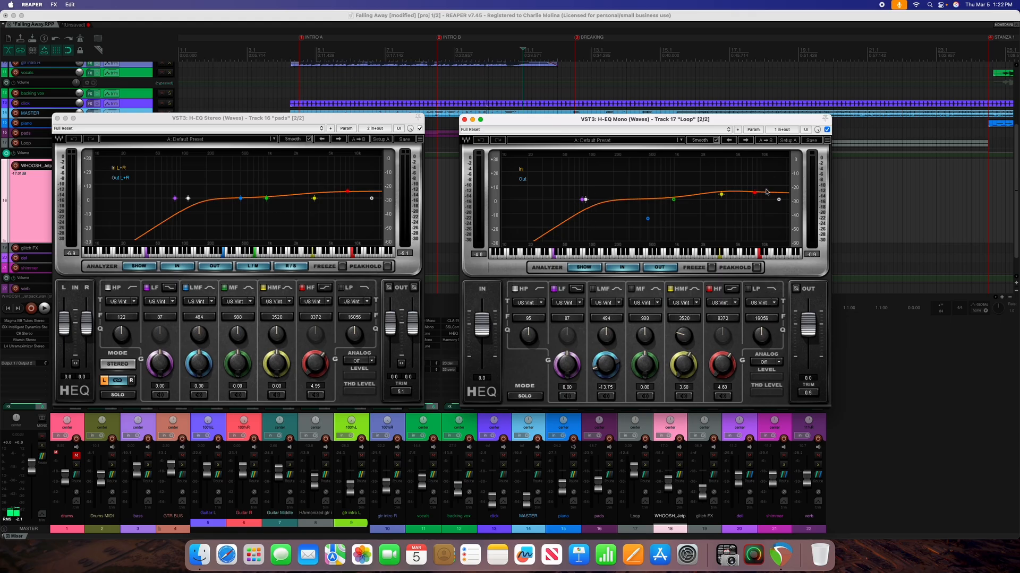
left_click(464, 120)
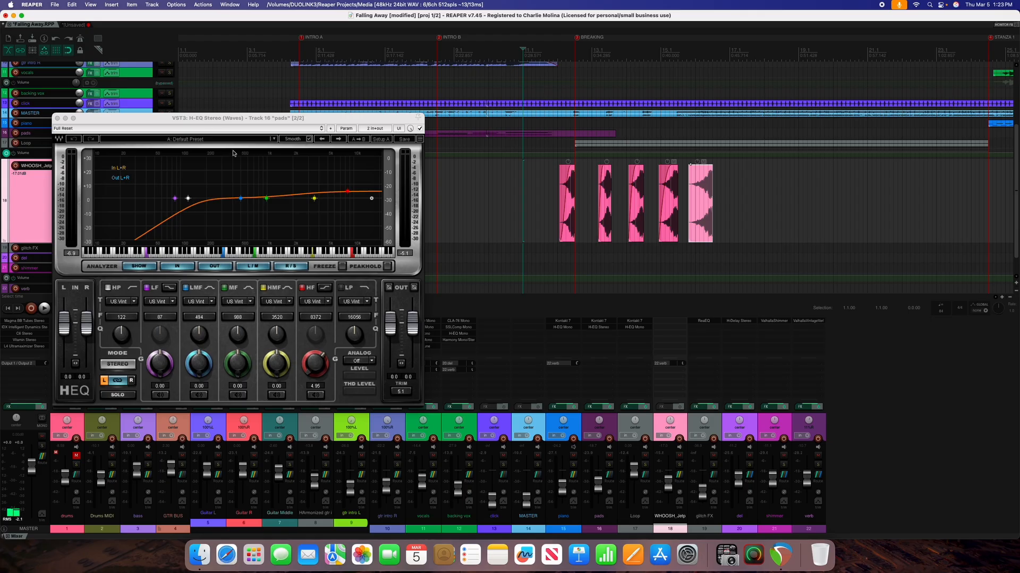
left_click(57, 118)
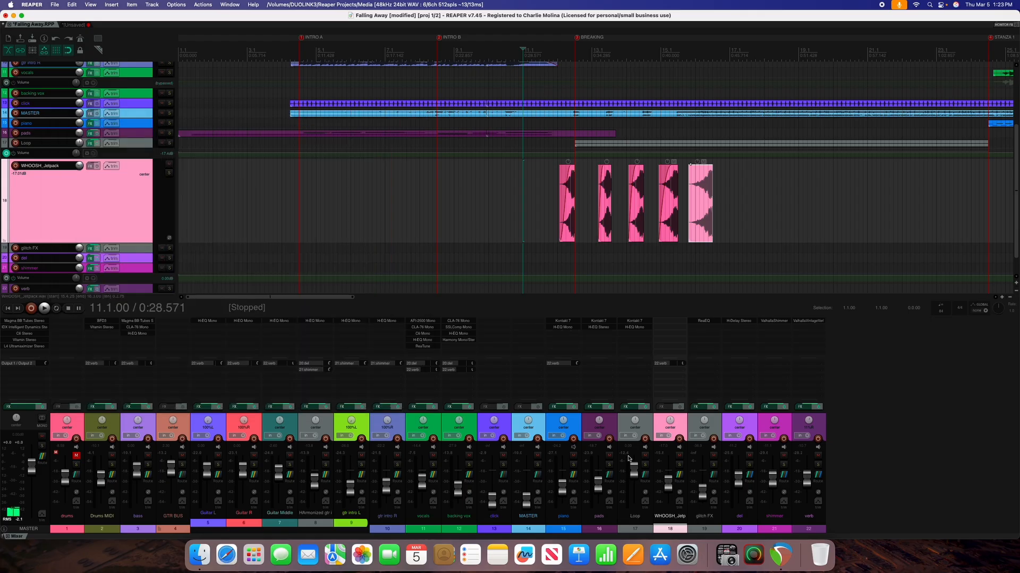
Step: Select and enlarge the glitch FX track, play the ending from 99.2.00 through its glitch item, and stop
left_click(713, 434)
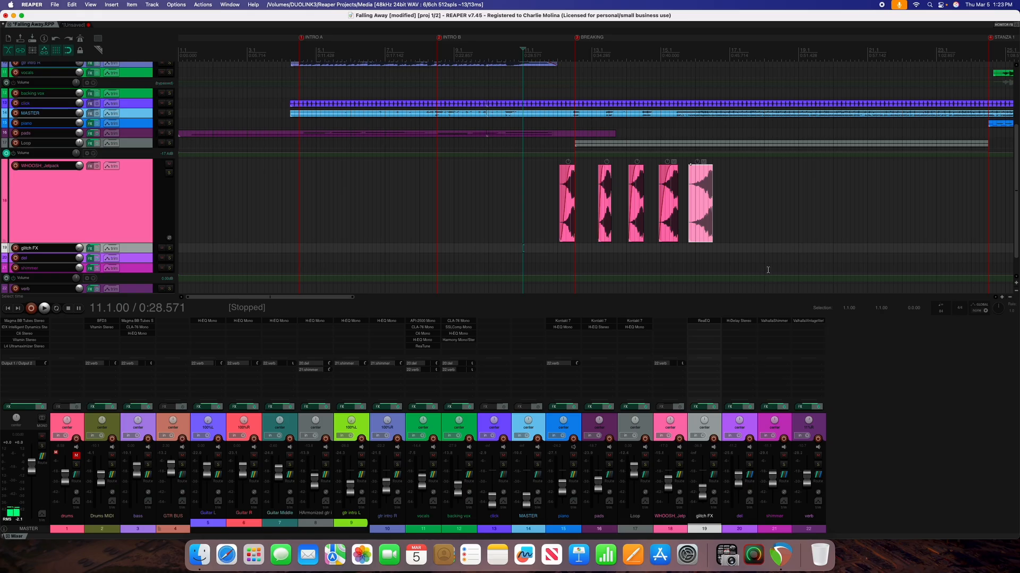
scroll(768, 270, "right", 15)
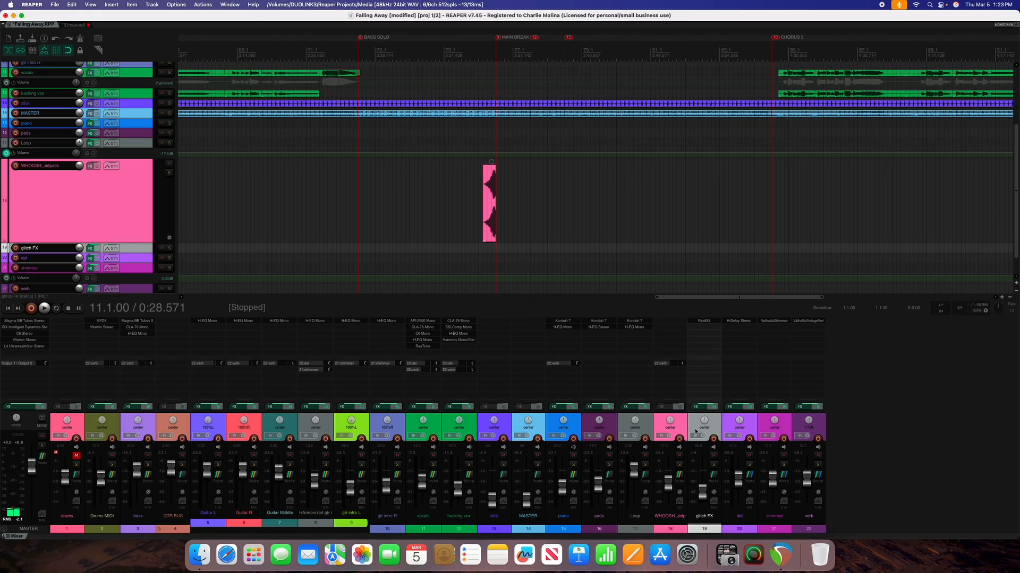
left_click(714, 429)
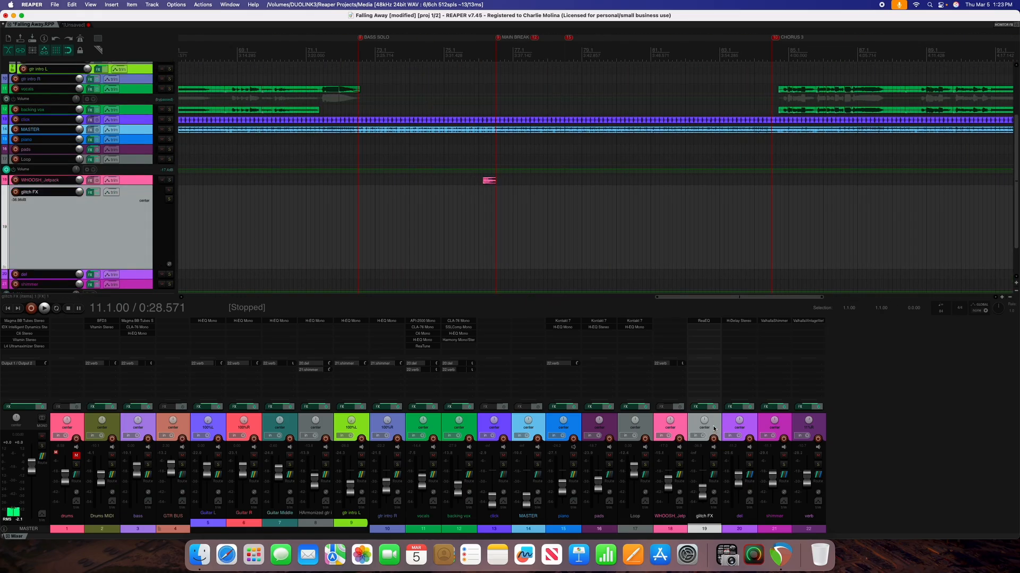
scroll(691, 235, "right", 10)
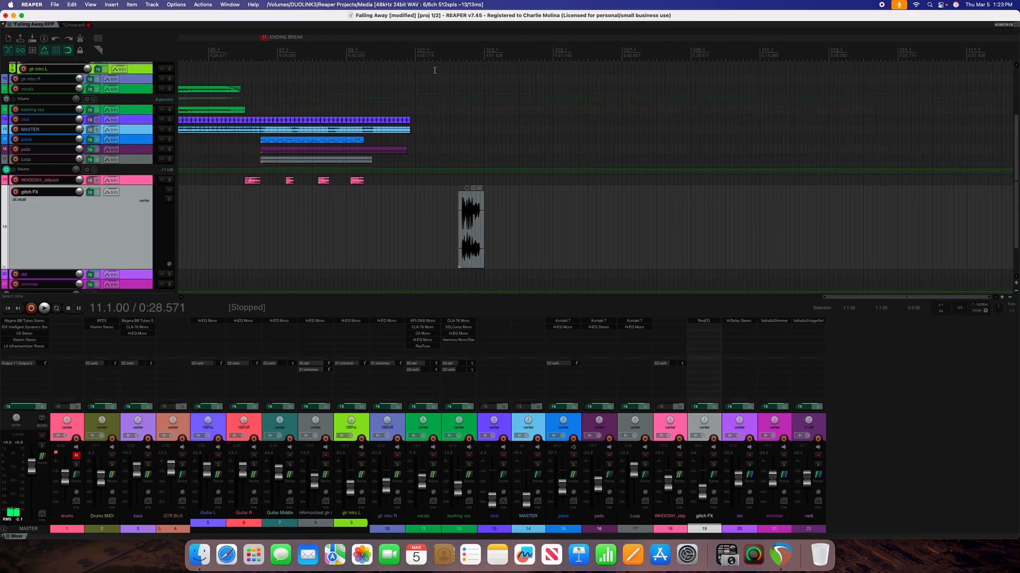
left_click(388, 48)
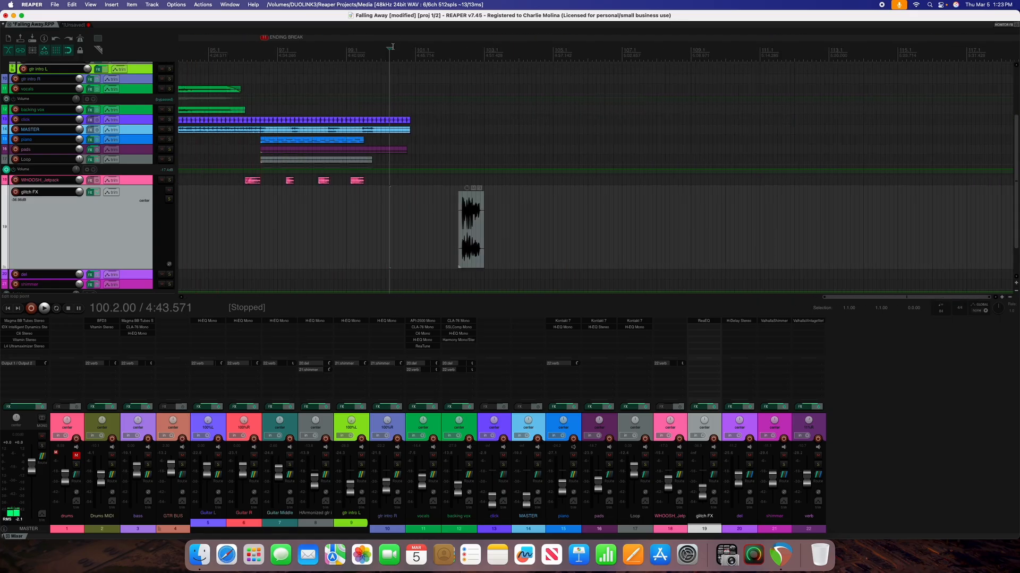
left_click(355, 52)
key("space")
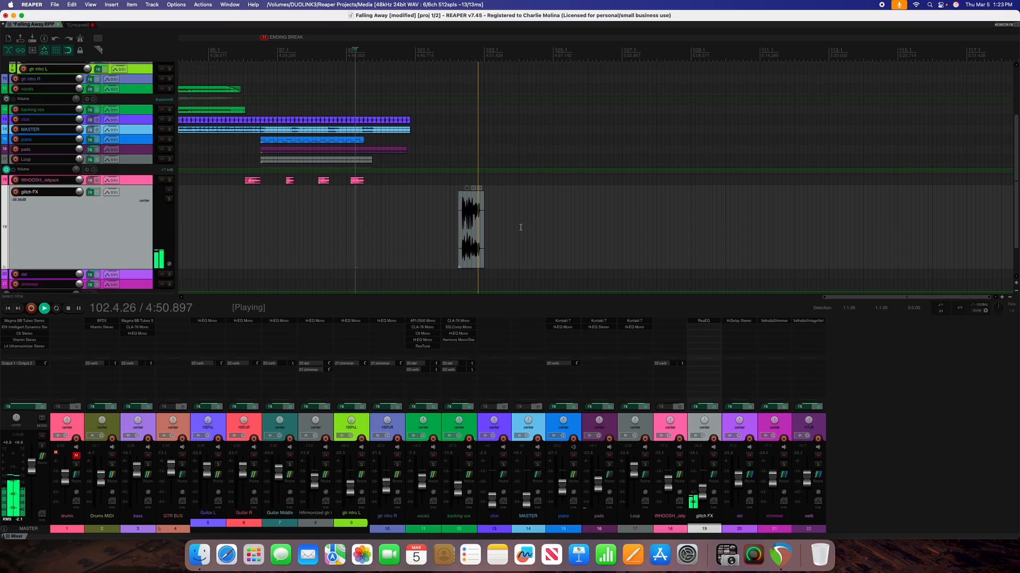
key("space")
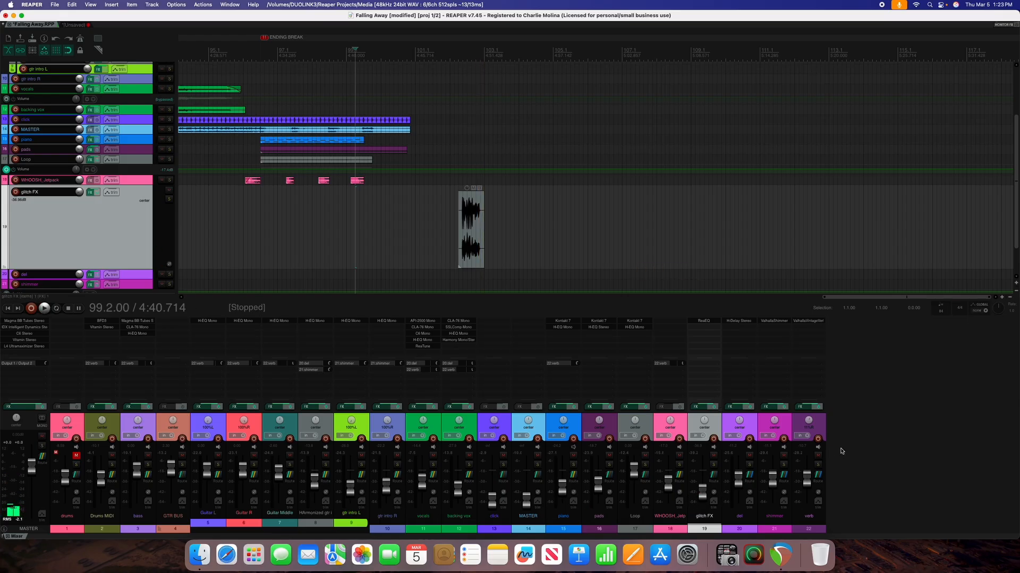
Step: Select the del track, return the edit cursor to the project start, and show the entire arrangement
left_click(751, 437)
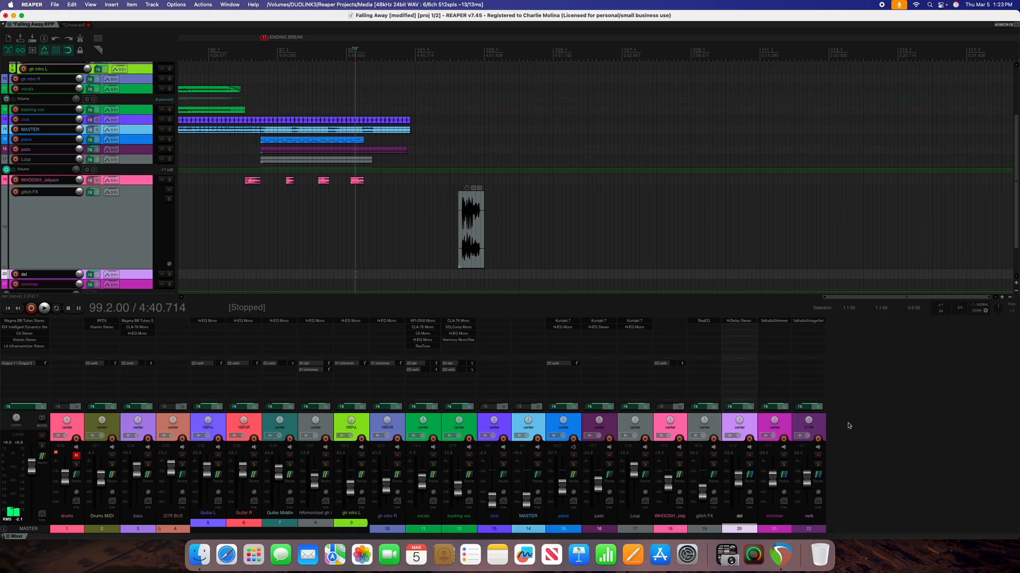
left_click(8, 308)
scroll(499, 267, "down", 5)
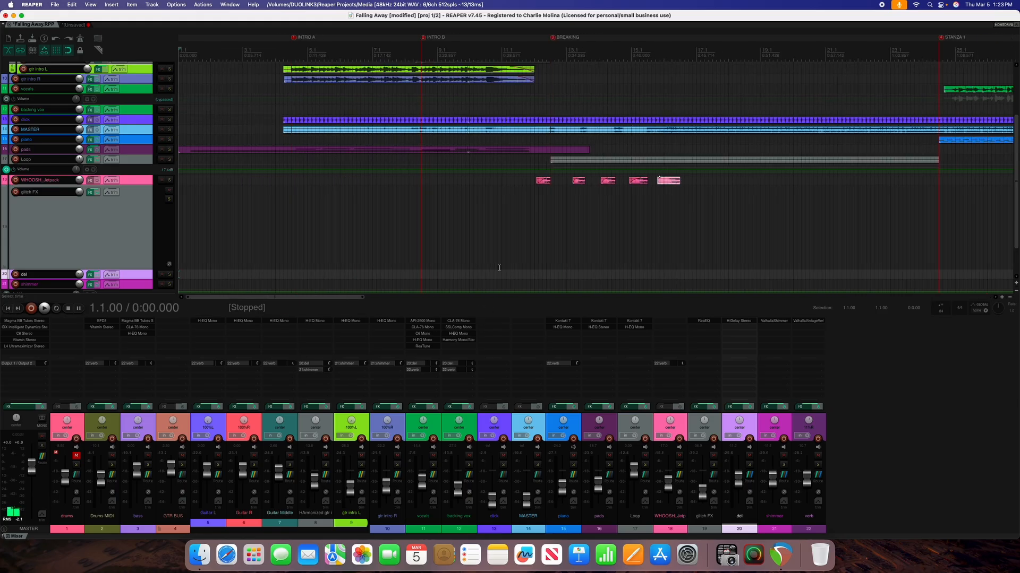
scroll(499, 268, "down", 3)
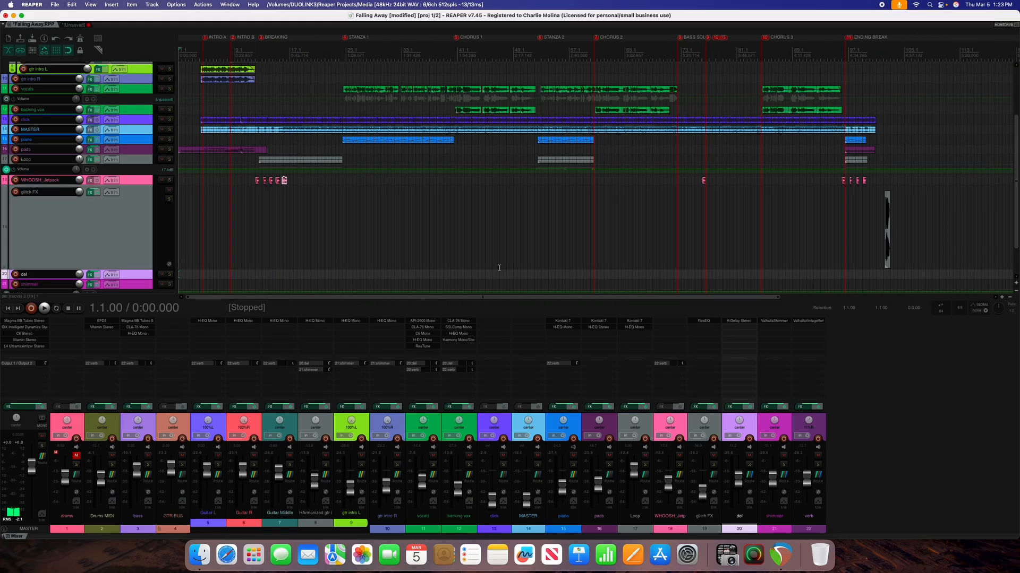
scroll(499, 267, "down", 1)
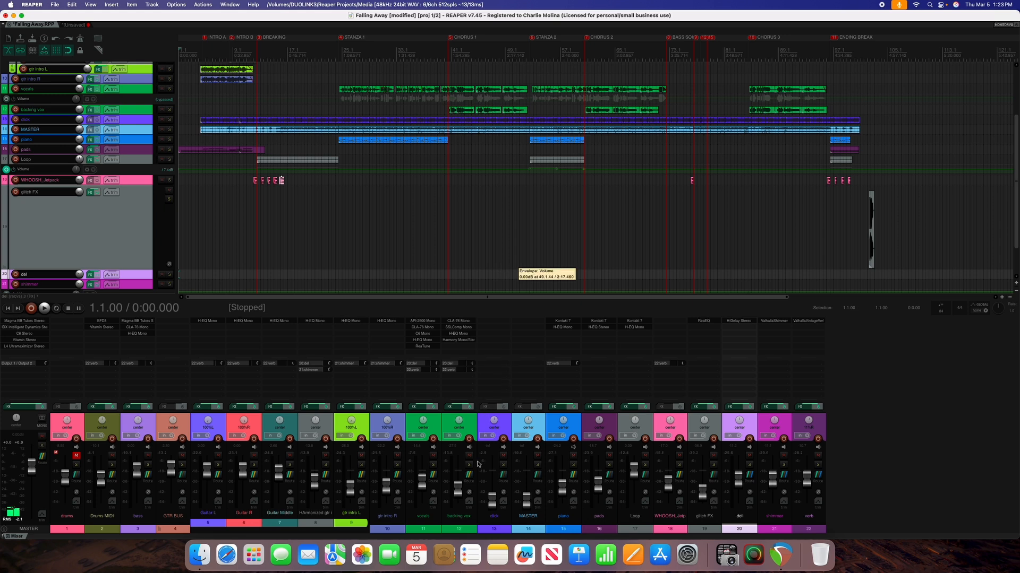
Step: Select the vocals track and open its API-2500 compressor
left_click(433, 432)
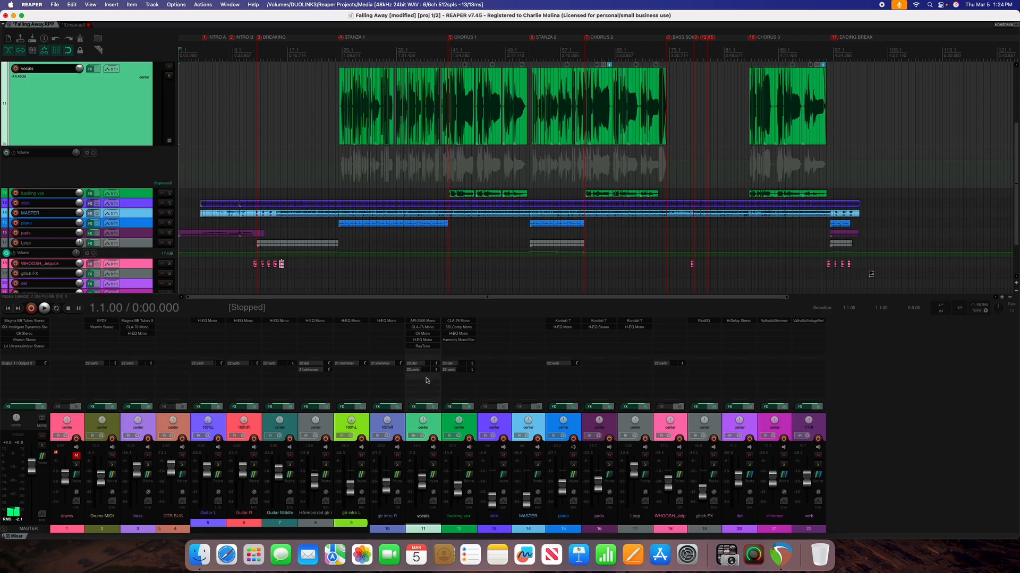
left_click(431, 323)
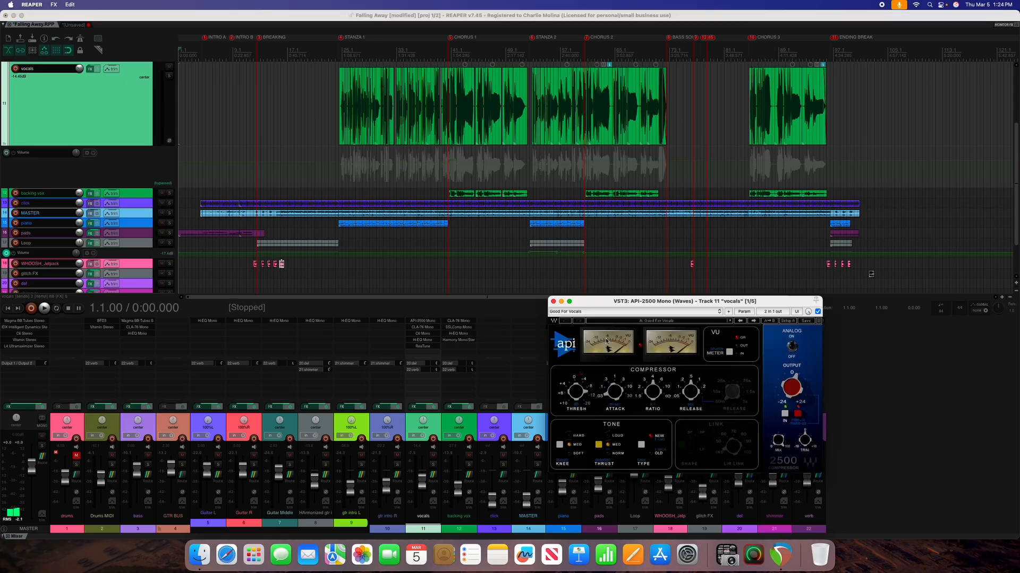
Step: Open the vocals track's CLA-76 and C6 plugins and arrange them beside the API-2500 so their settings are visible
left_click_drag(602, 307, 622, 295)
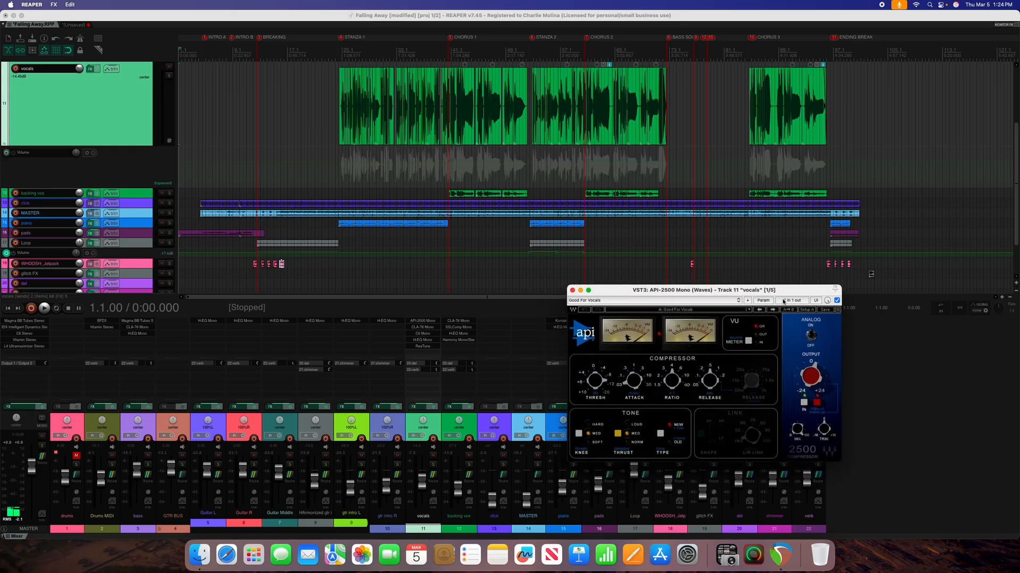
left_click(428, 328)
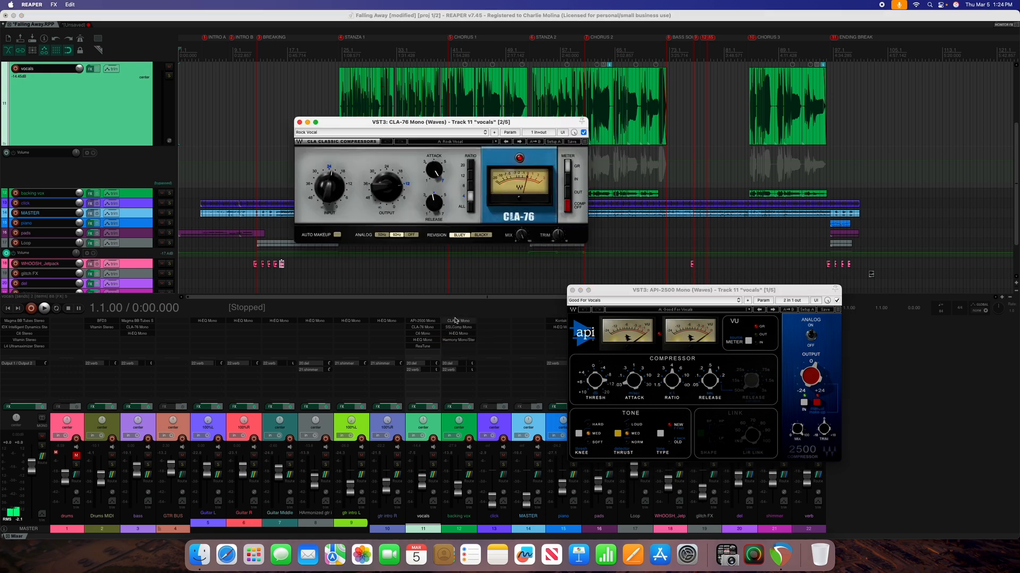
left_click_drag(346, 127, 313, 131)
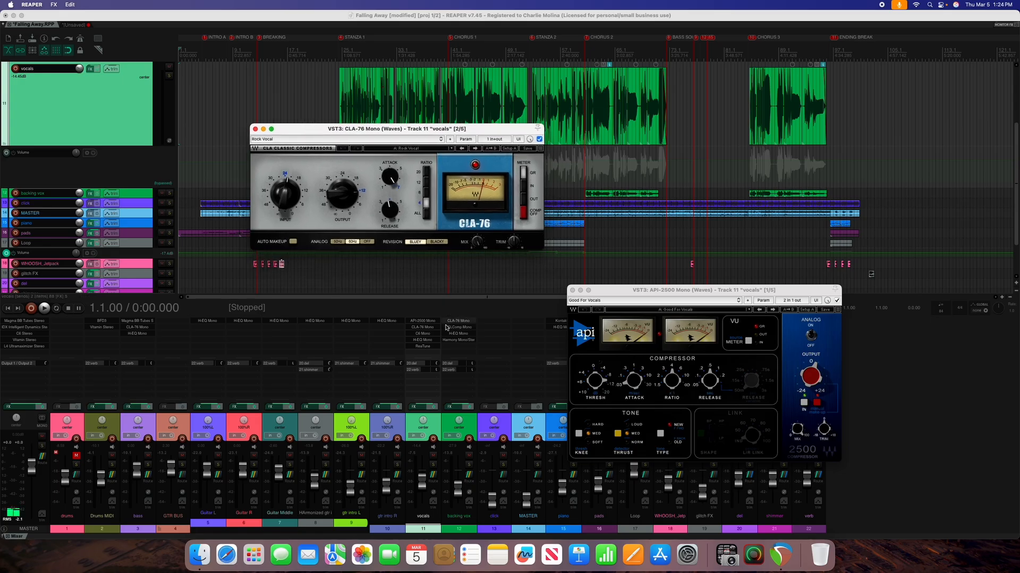
left_click(423, 333)
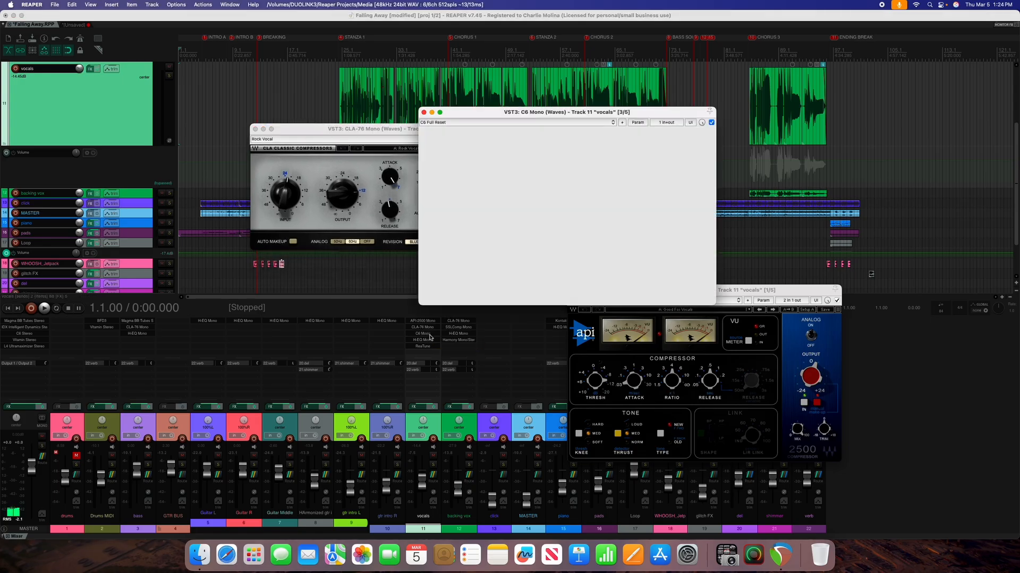
left_click_drag(489, 114, 68, 276)
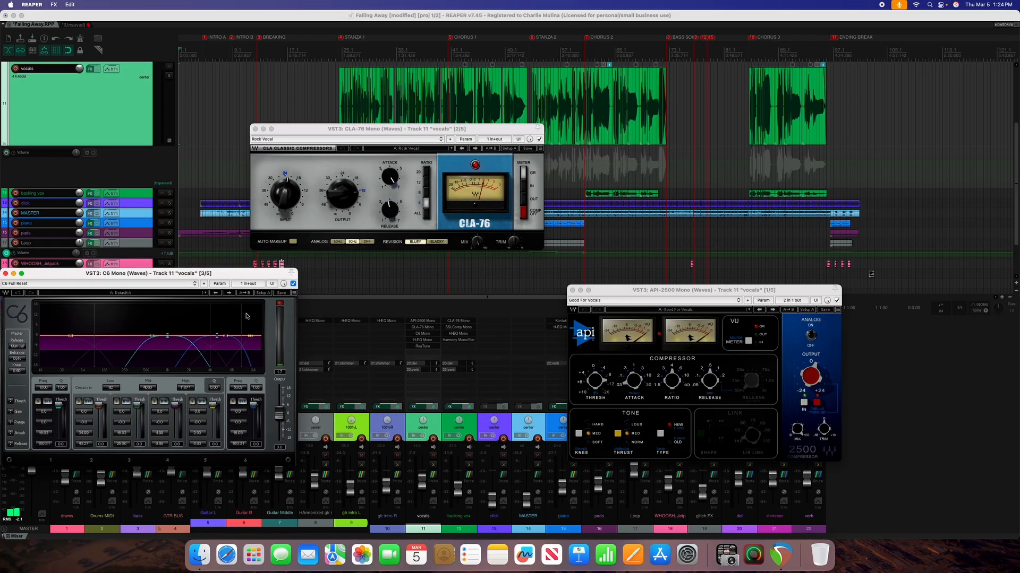
Step: Open the vocals track's H-EQ, examine its curve, and place the window clear of the other open plugins
left_click(420, 341)
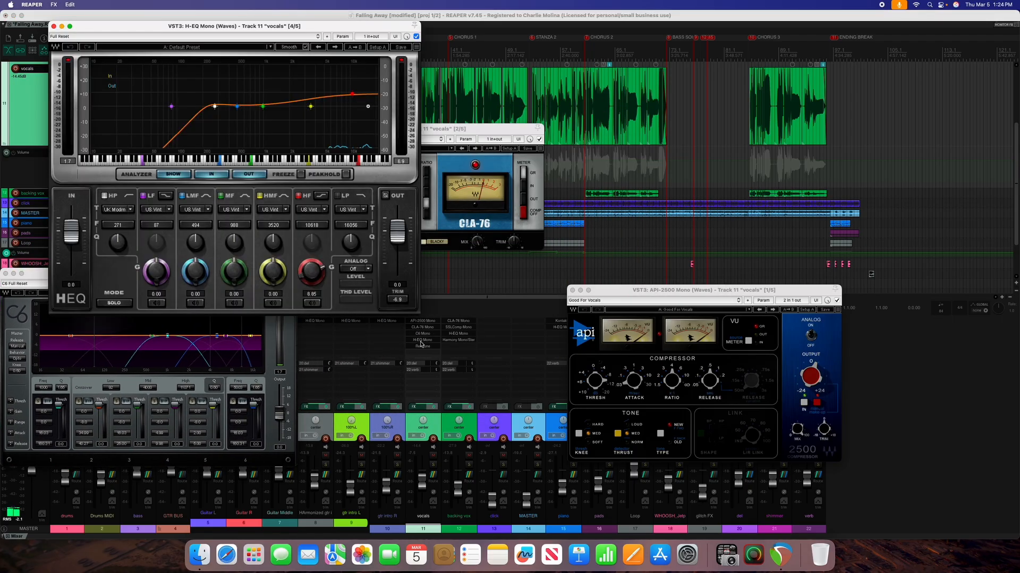
left_click_drag(308, 30, 531, 81)
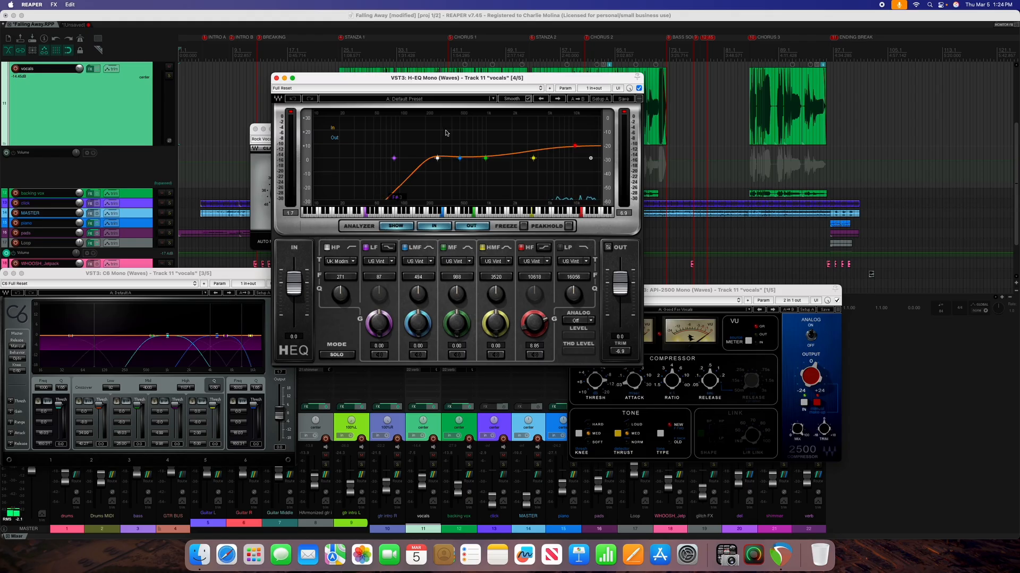
left_click_drag(482, 79, 407, 103)
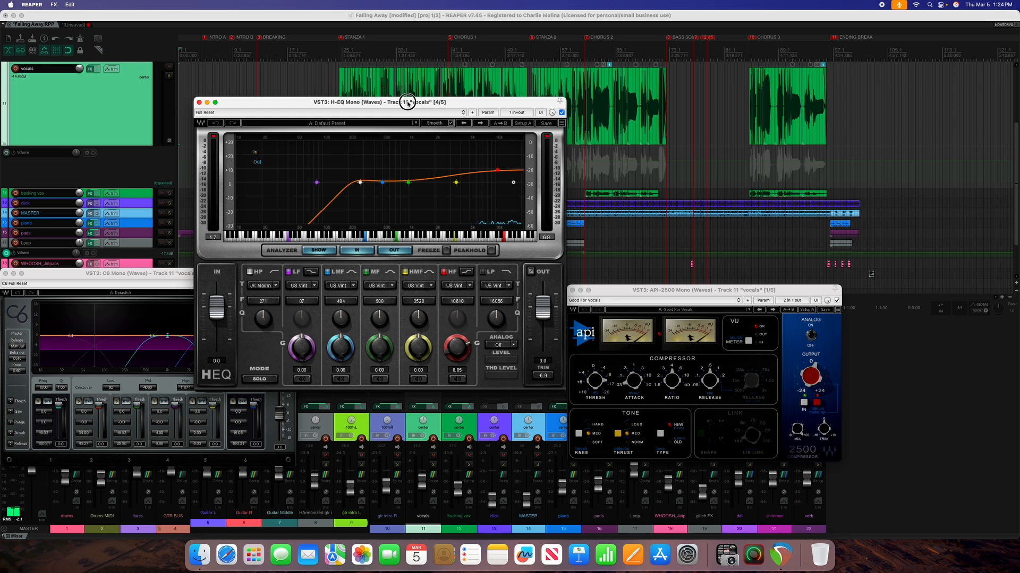
left_click_drag(407, 103, 435, 103)
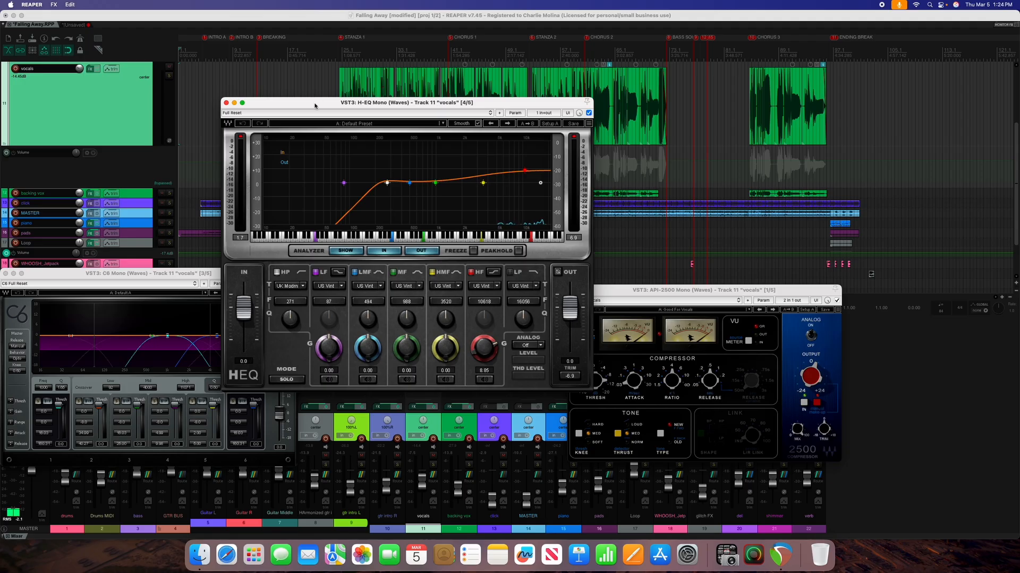
left_click_drag(314, 105, 353, 102)
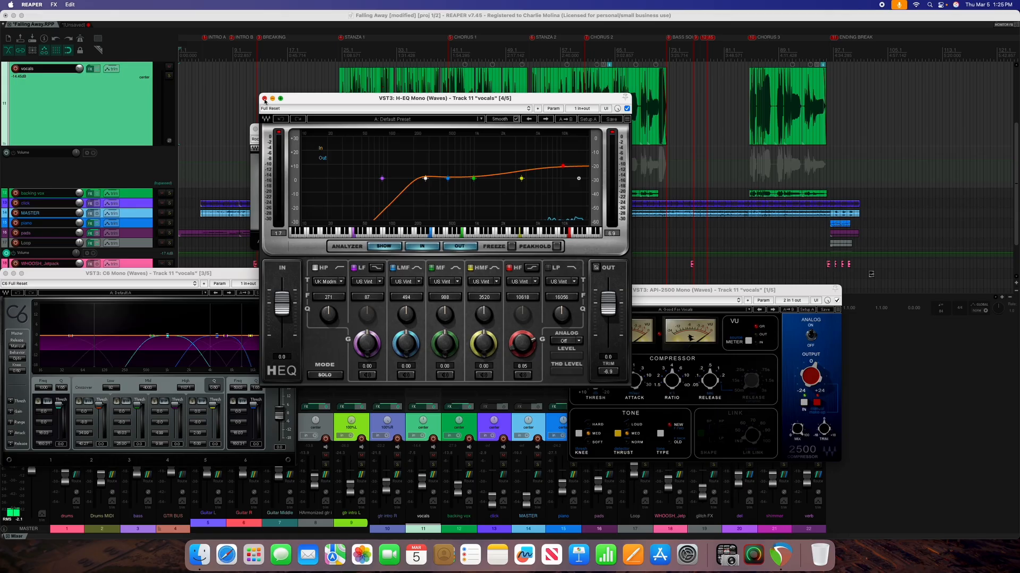
left_click_drag(303, 98, 658, 139)
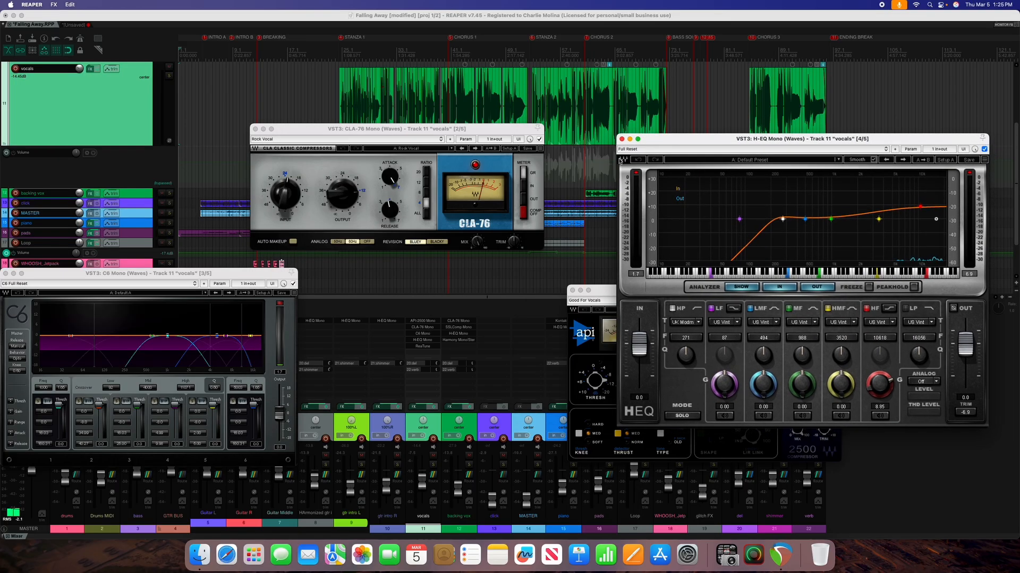
Step: Open the vocals track's ReaTune to review its pitch correction settings, and close ReaTune, CLA-76 and C6
left_click(426, 350)
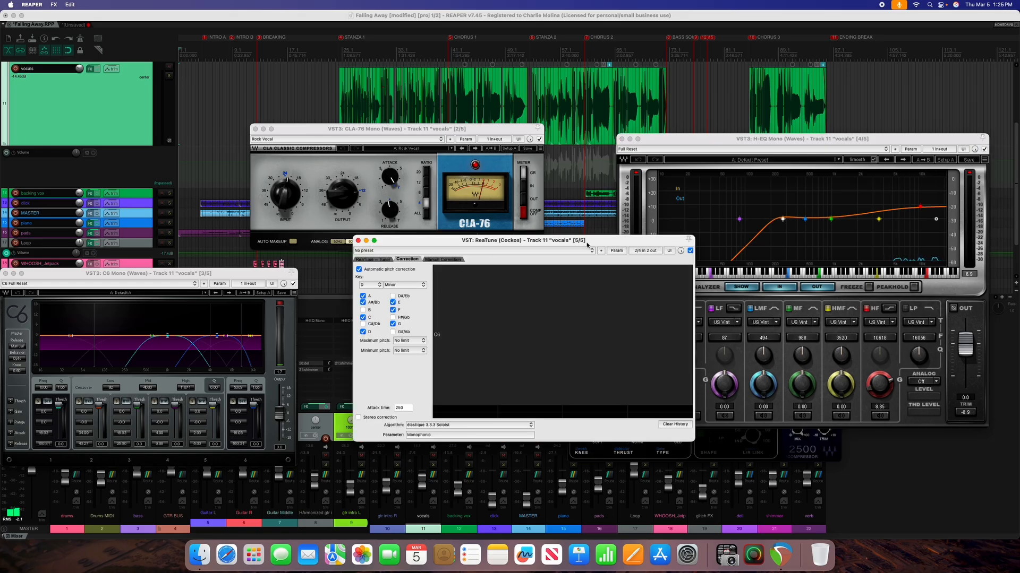
left_click_drag(587, 245, 491, 247)
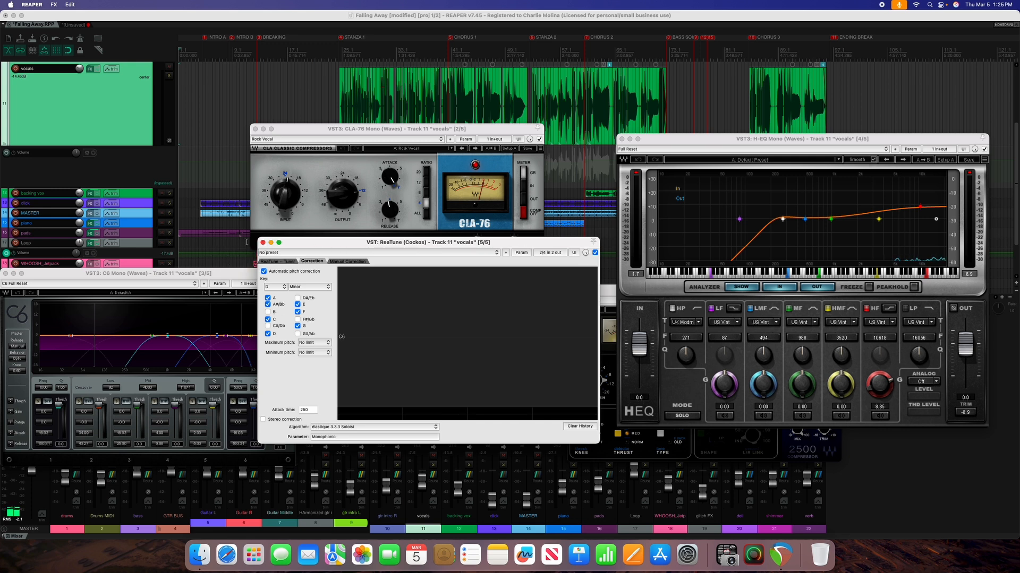
left_click(263, 243)
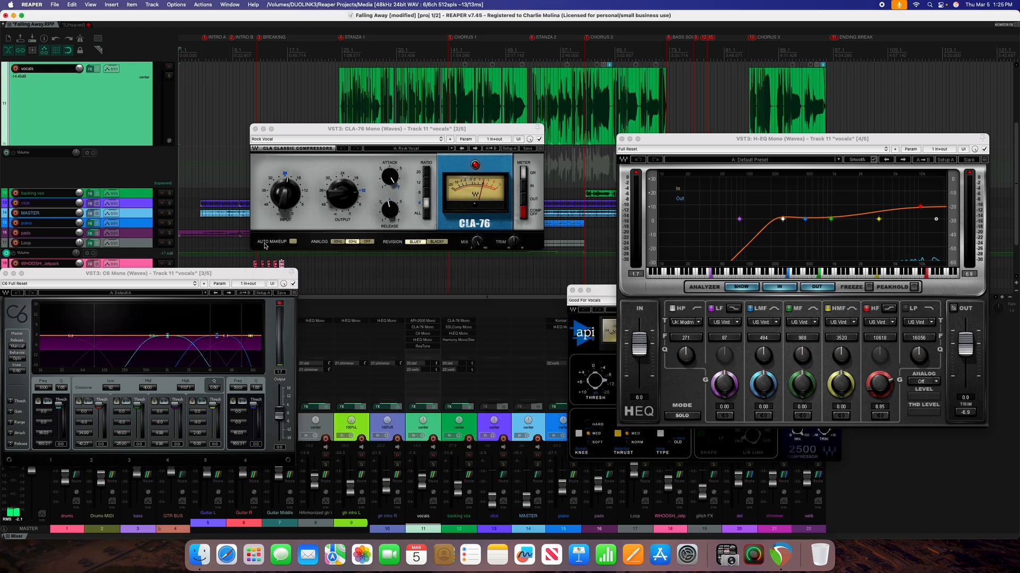
left_click(256, 129)
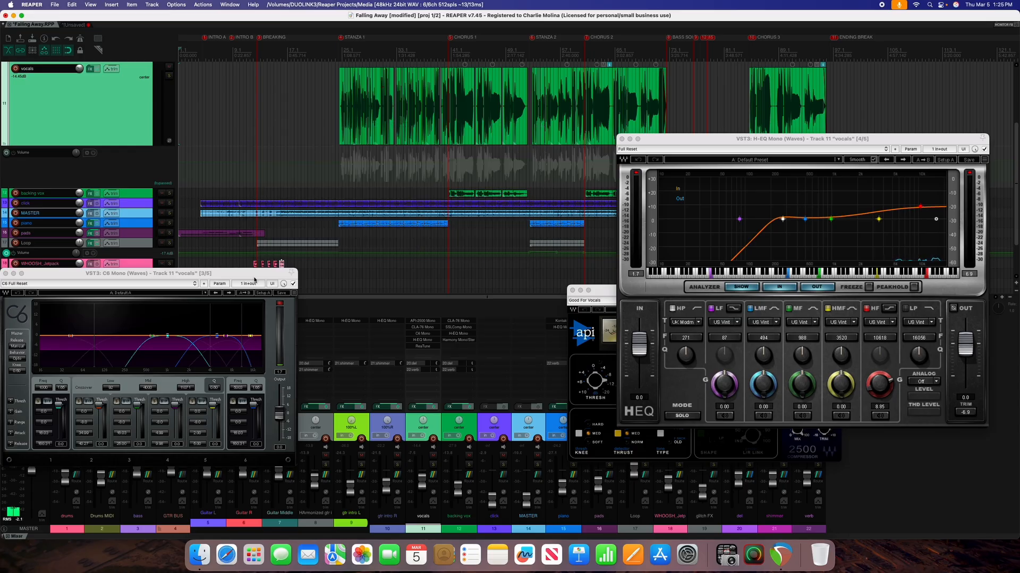
left_click_drag(254, 278, 239, 242)
left_click(175, 234)
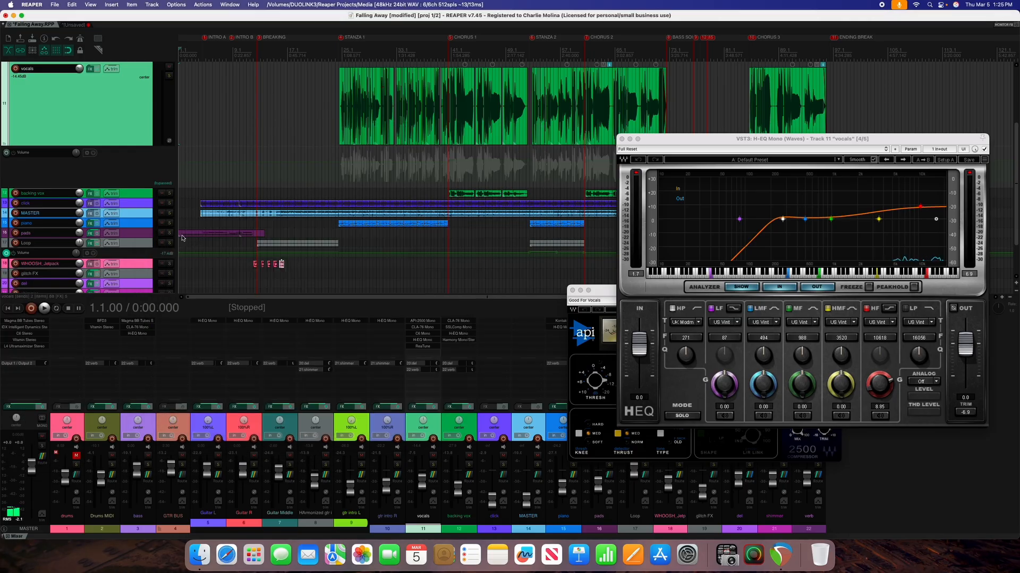
Step: Select the backing vox track, view its Waves Harmony plugin, and close it
left_click(452, 426)
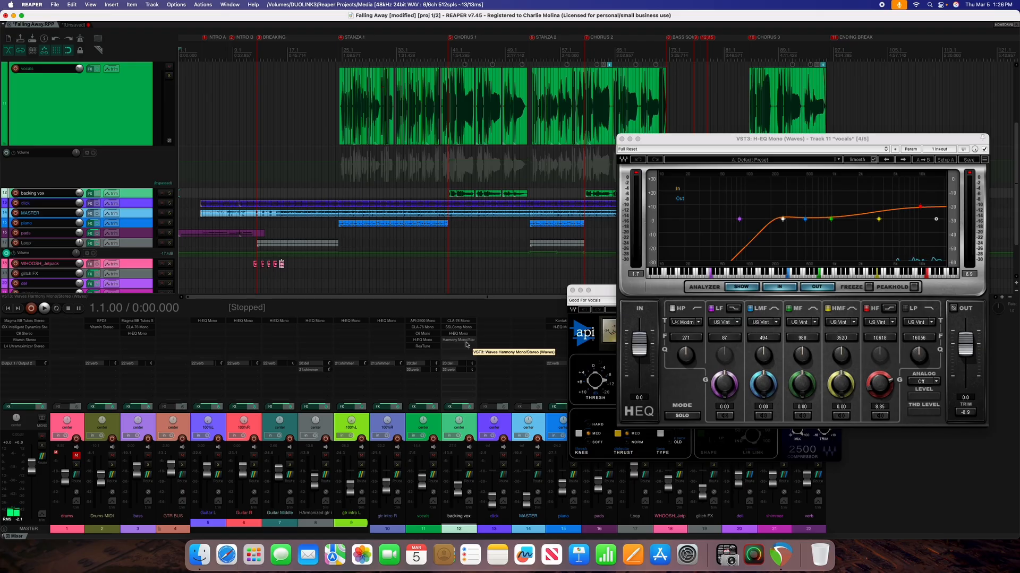
left_click(466, 340)
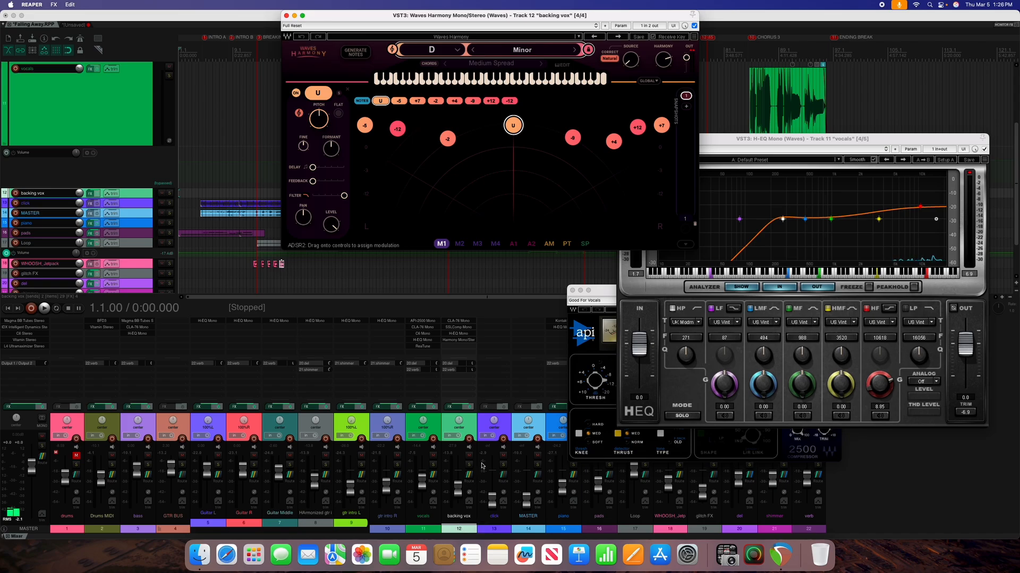
left_click(287, 17)
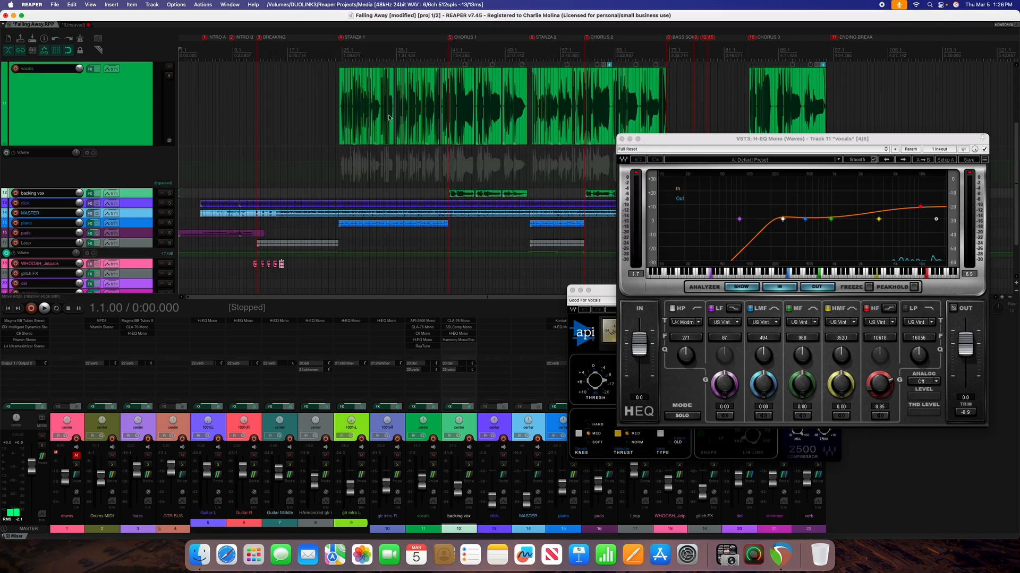
Step: Bypass the vocals track's effects chain and play the vocals soloed from 24.1.00, just before Stanza 1
left_click(434, 406)
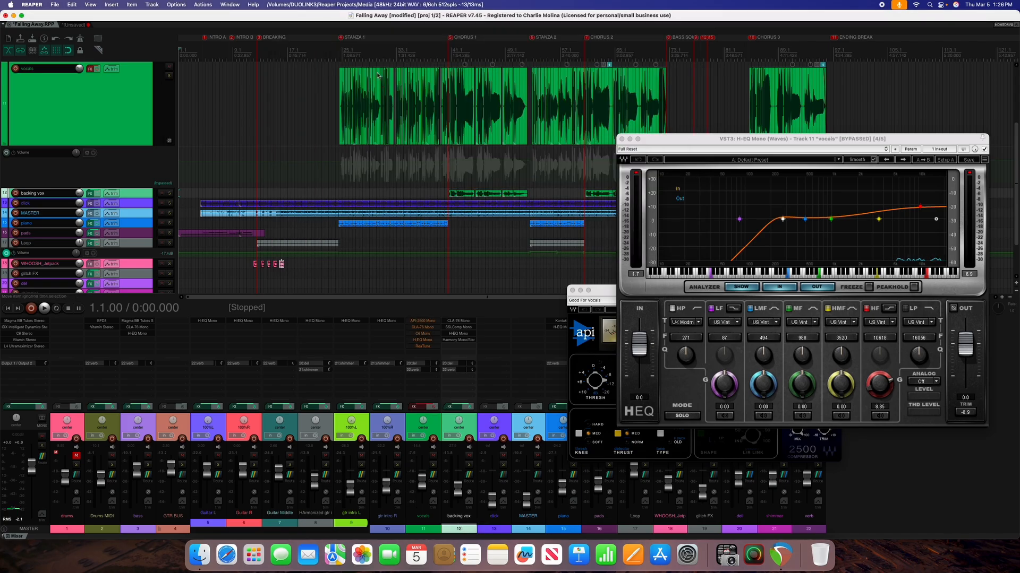
left_click(336, 45)
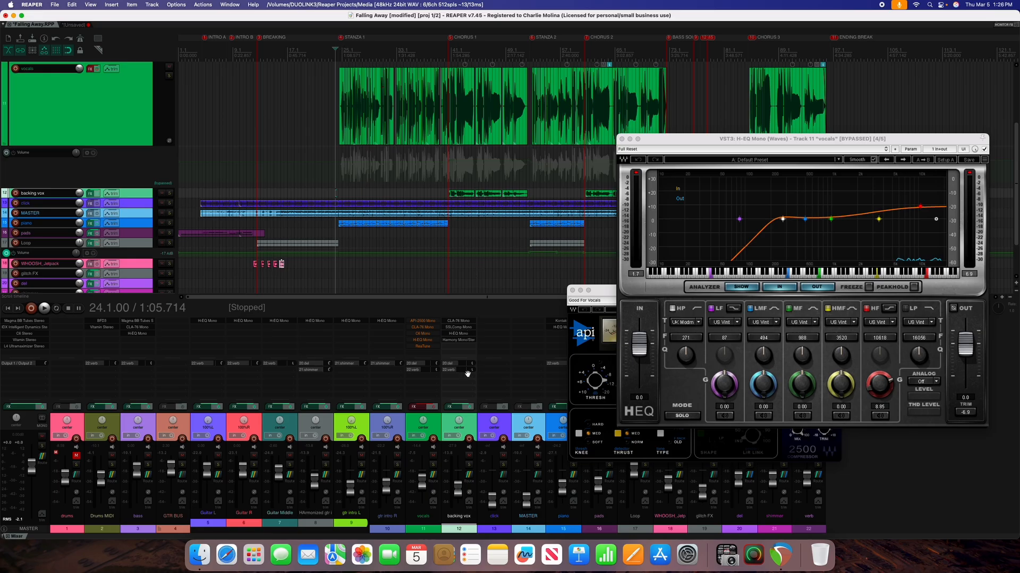
key("space")
left_click(433, 465)
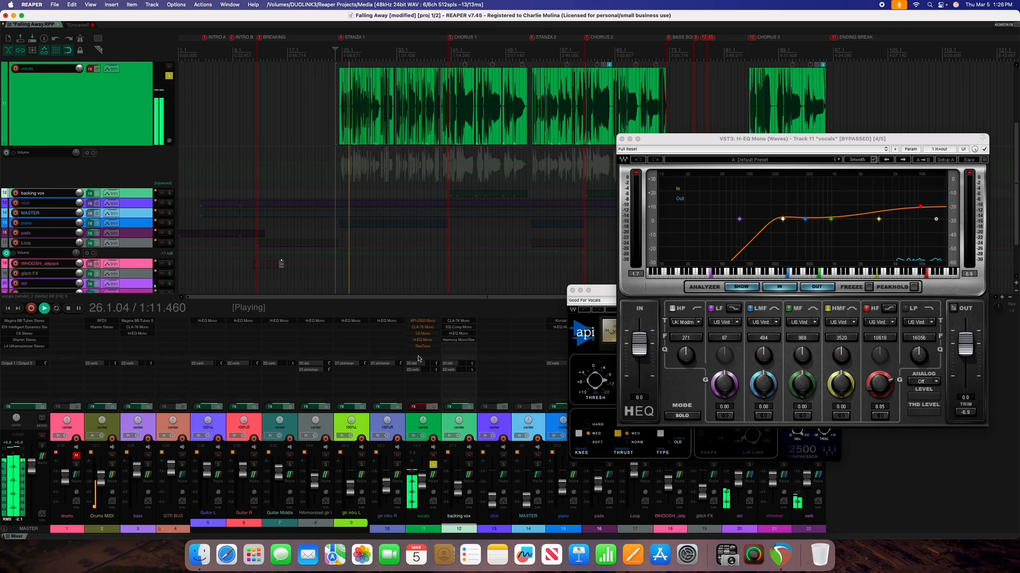
Step: Close the vocals H-EQ and API-2500 windows, and mute the del and verb tracks to hear the vocals dry
left_click_drag(649, 142, 405, 167)
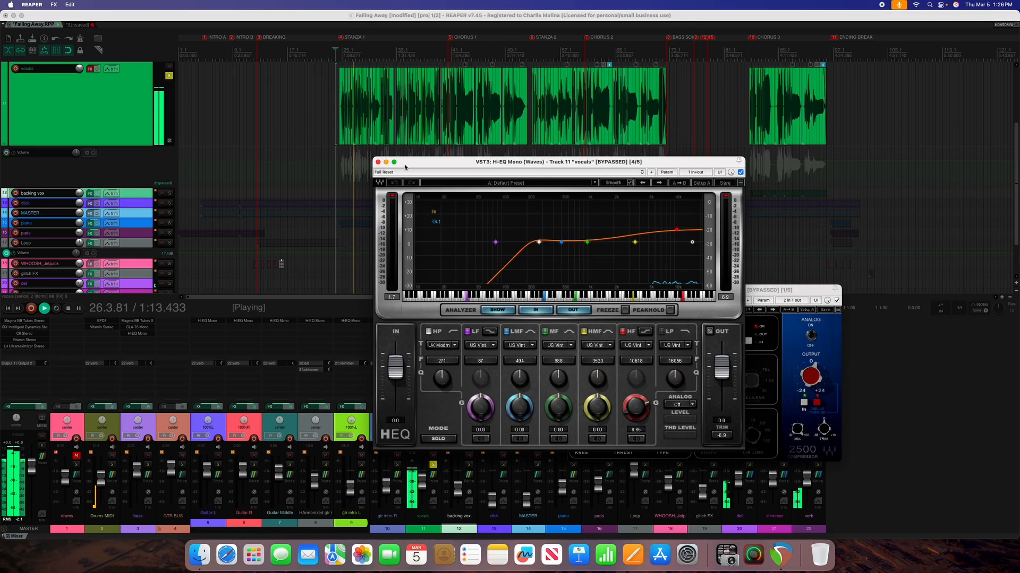
left_click(377, 162)
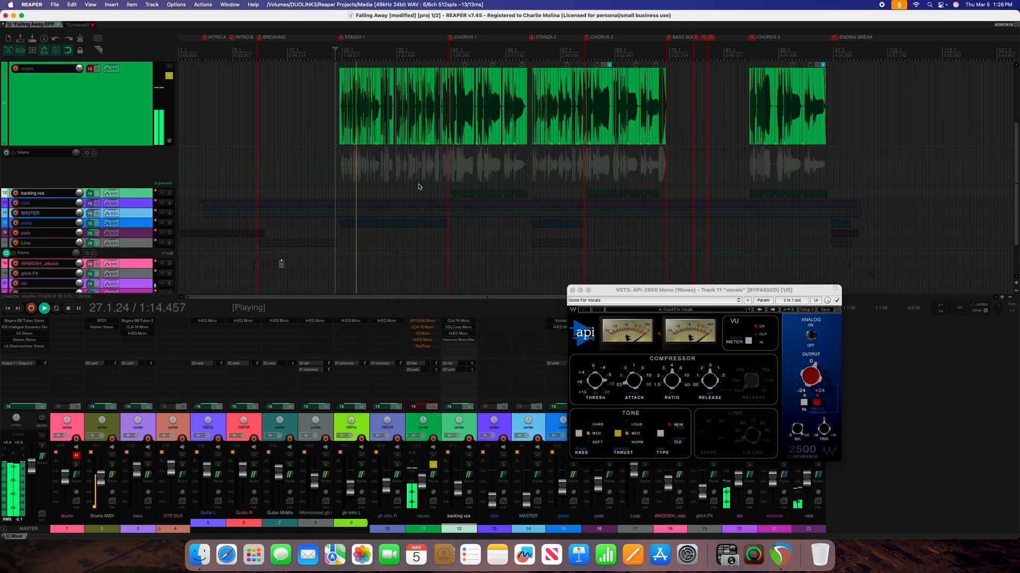
left_click(572, 290)
left_click(750, 455)
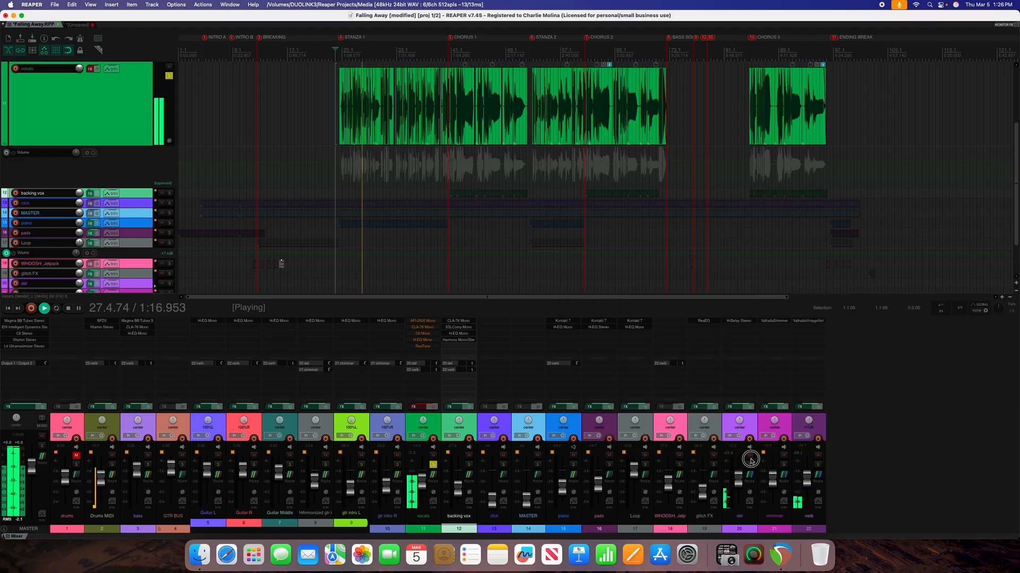
left_click(818, 456)
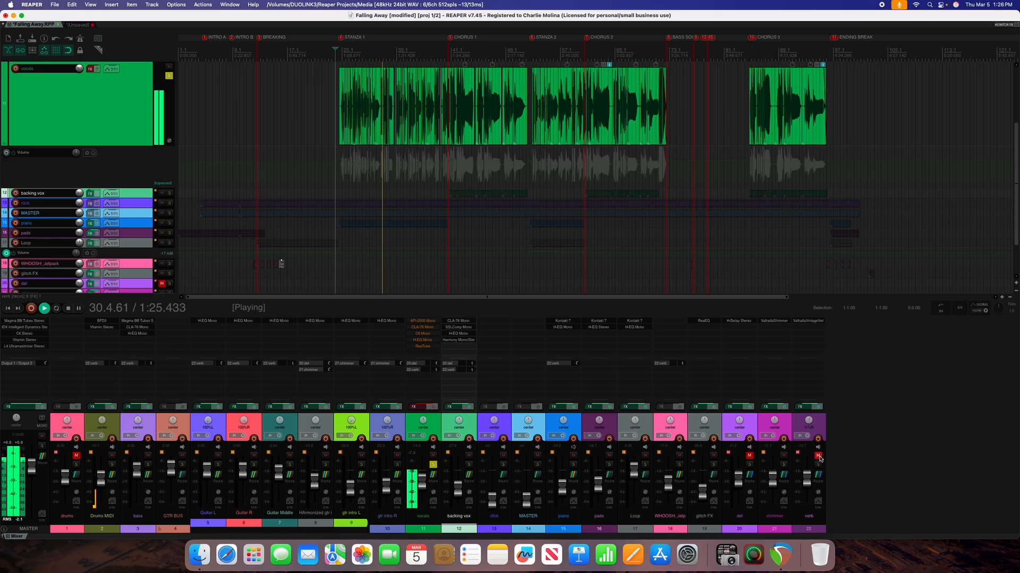
Step: Re-enable the vocals effects chain, unmute the del and verb tracks during playback, and stop
left_click(434, 407)
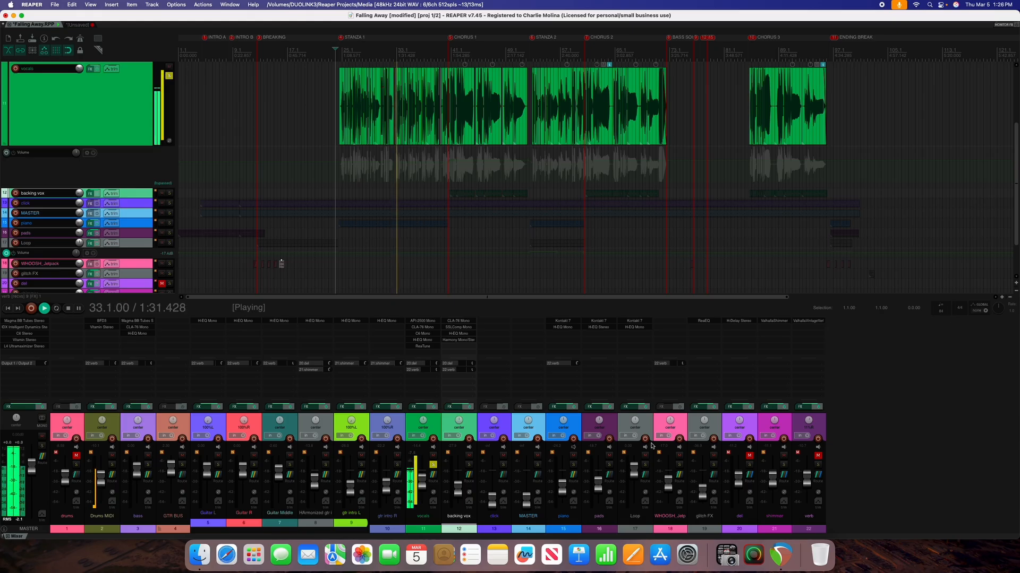
left_click(749, 455)
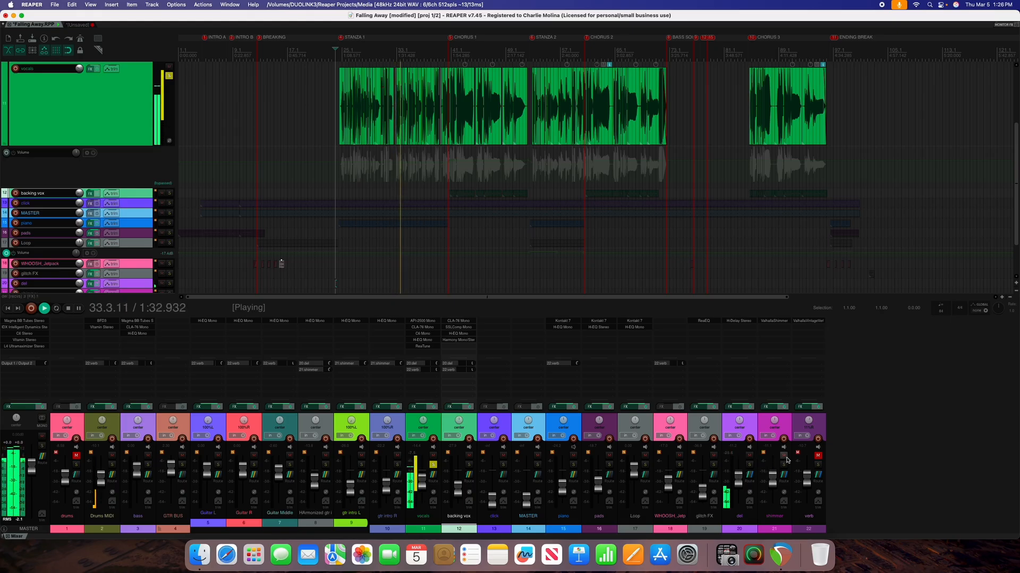
left_click(818, 456)
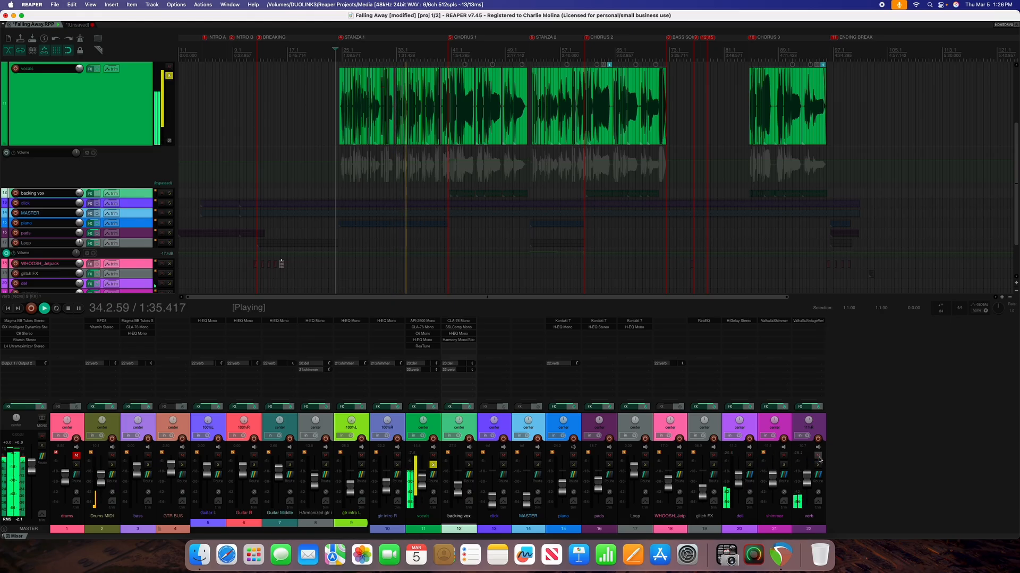
key("space")
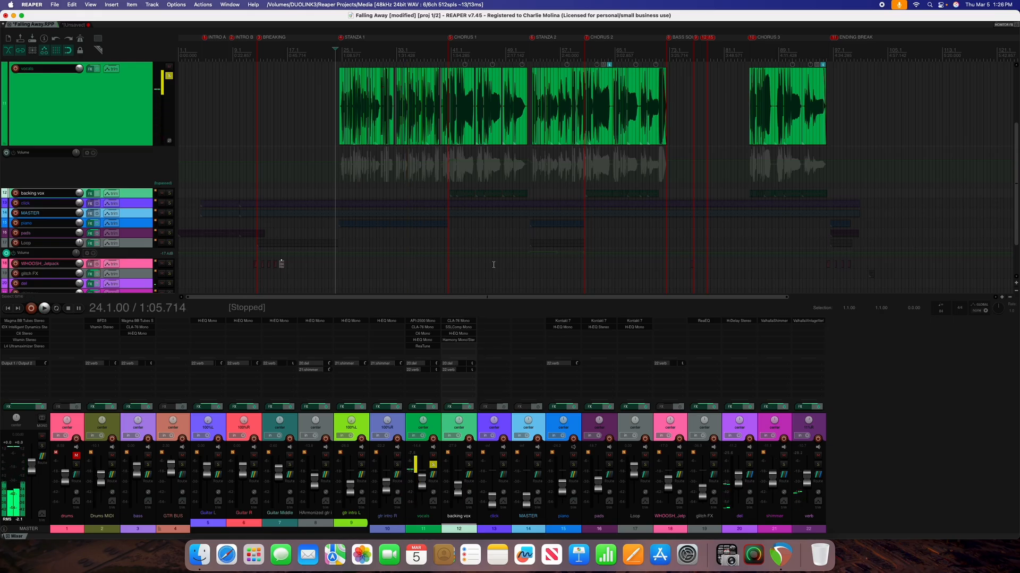
Step: Solo backing vox along with the vocals, play from 40.1.00 into Chorus 1, and stop
left_click(444, 51)
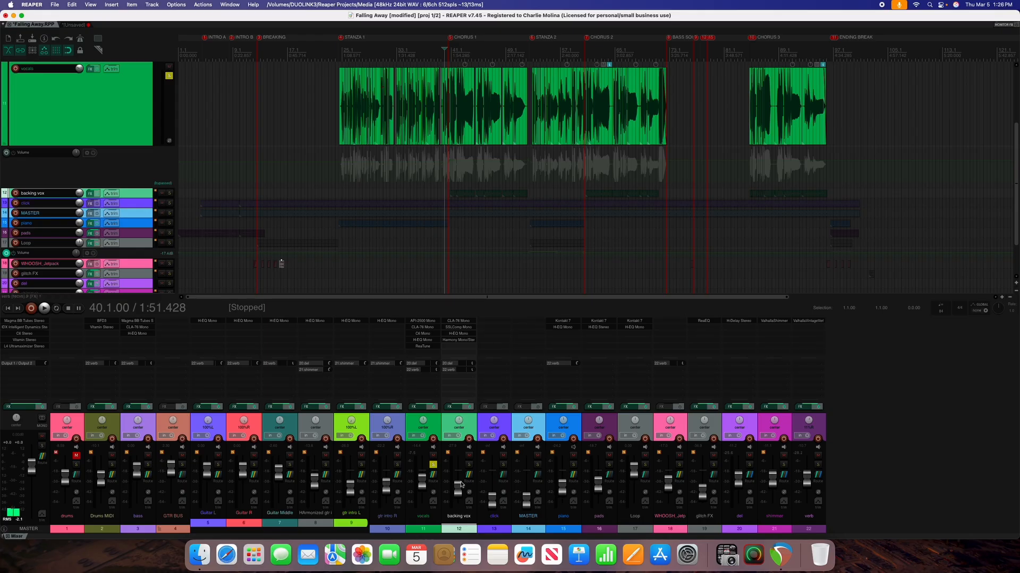
left_click(468, 466)
key("space")
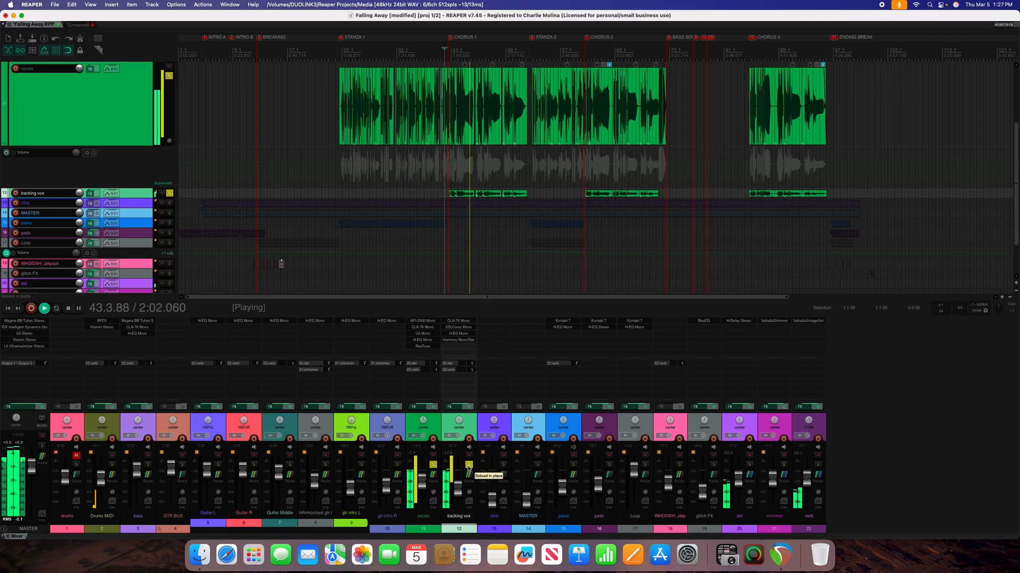
key("space")
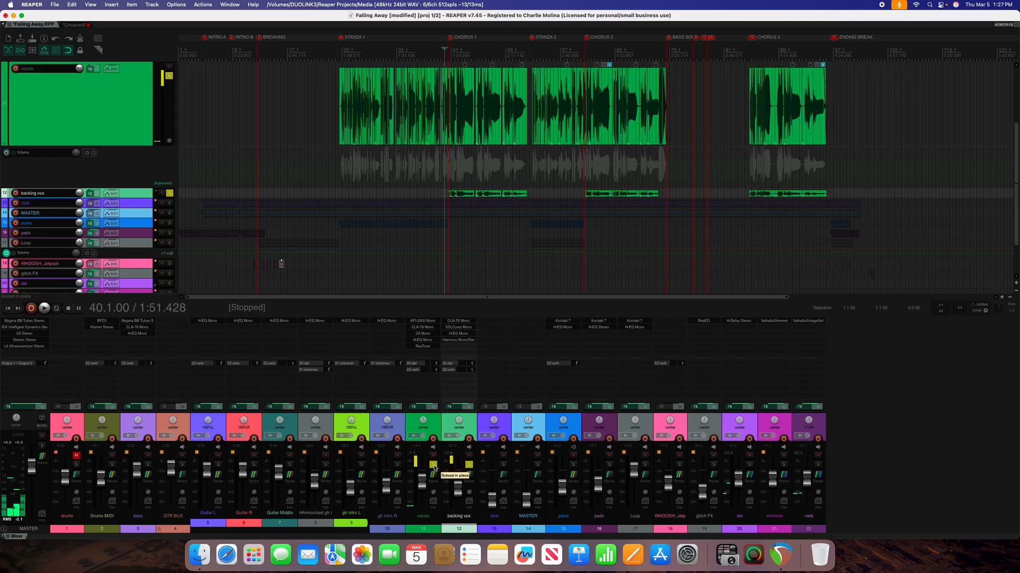
Step: Unsolo the vocals and backing vox, play the full mix from 40.1.00 through Chorus 1 into Stanza 2, and stop
left_click(433, 466)
left_click(469, 465)
key("space")
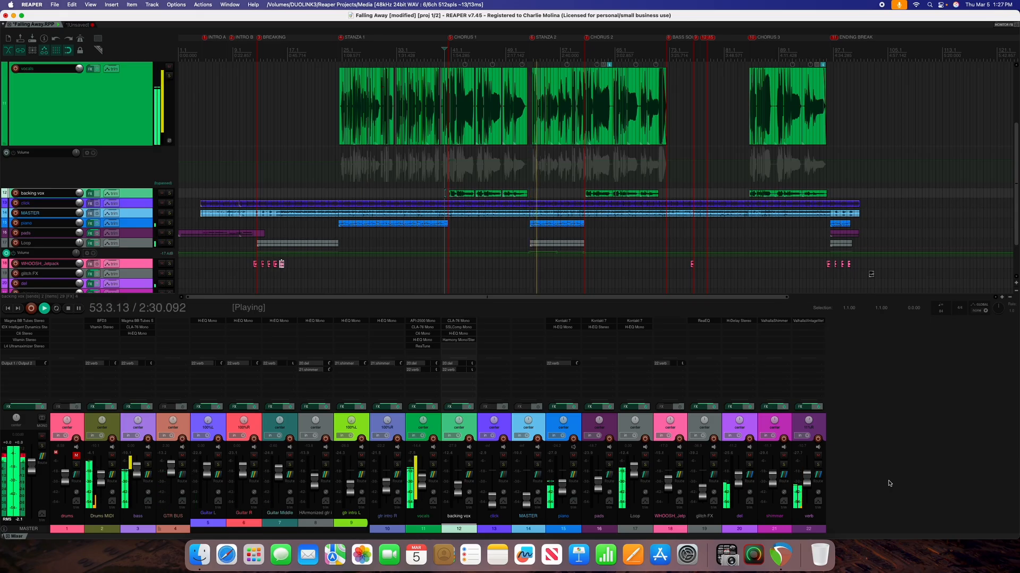
key("space")
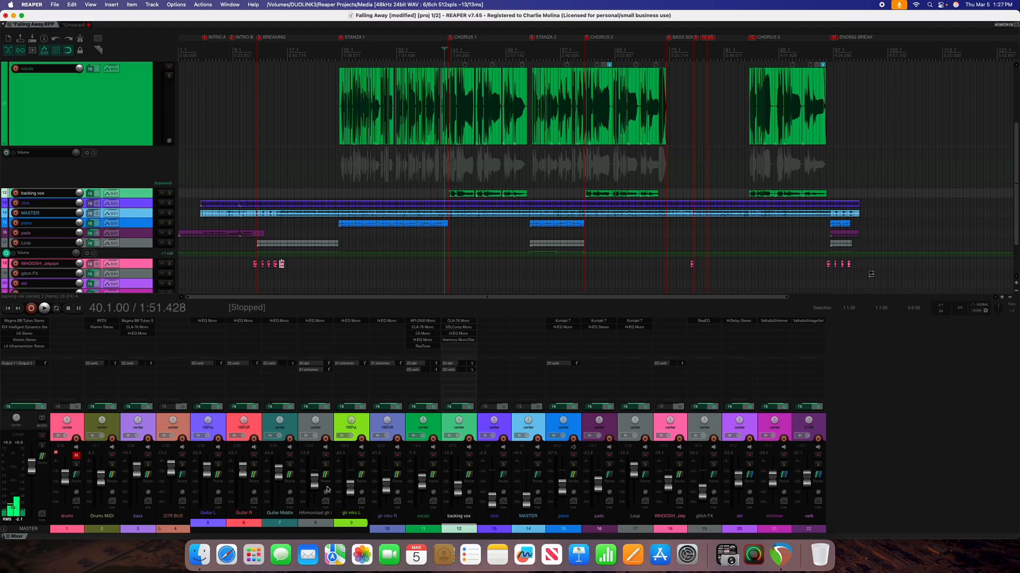
Step: Select the bass track, play the mix from 72.1.00 into the Bass Solo, and stop
left_click(147, 431)
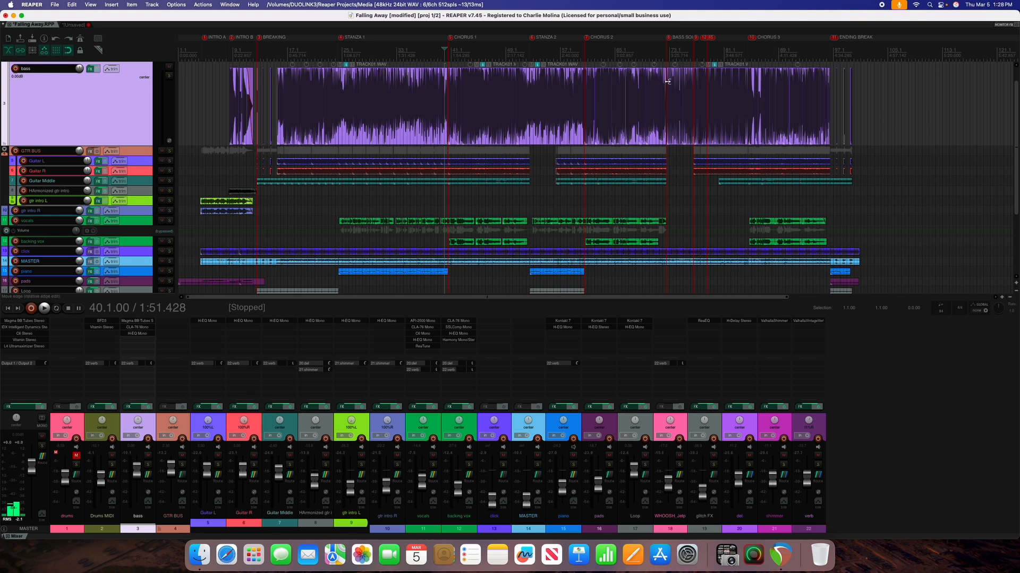
scroll(684, 133, "up", 2)
scroll(683, 133, "down", 6)
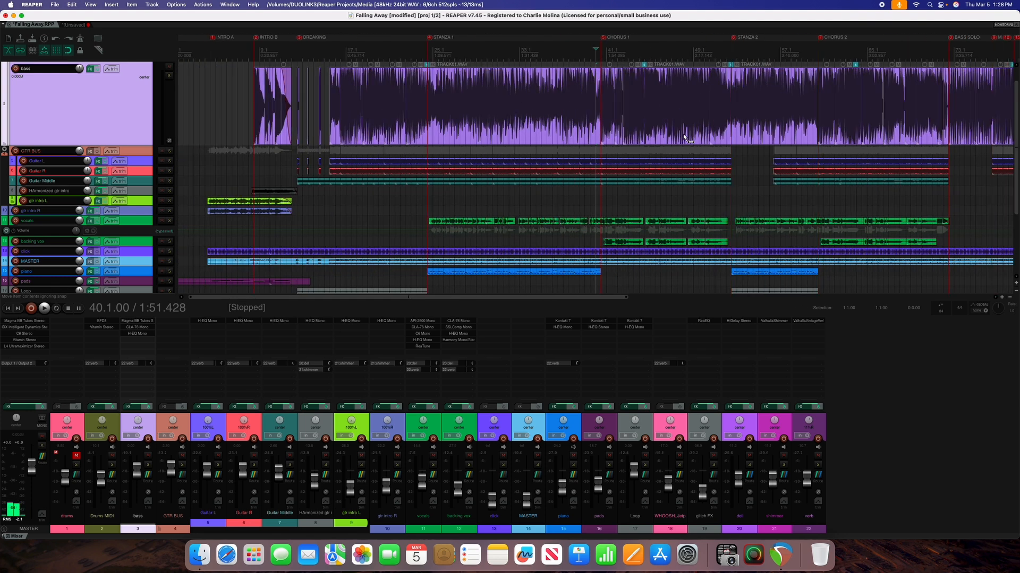
scroll(683, 133, "up", 3)
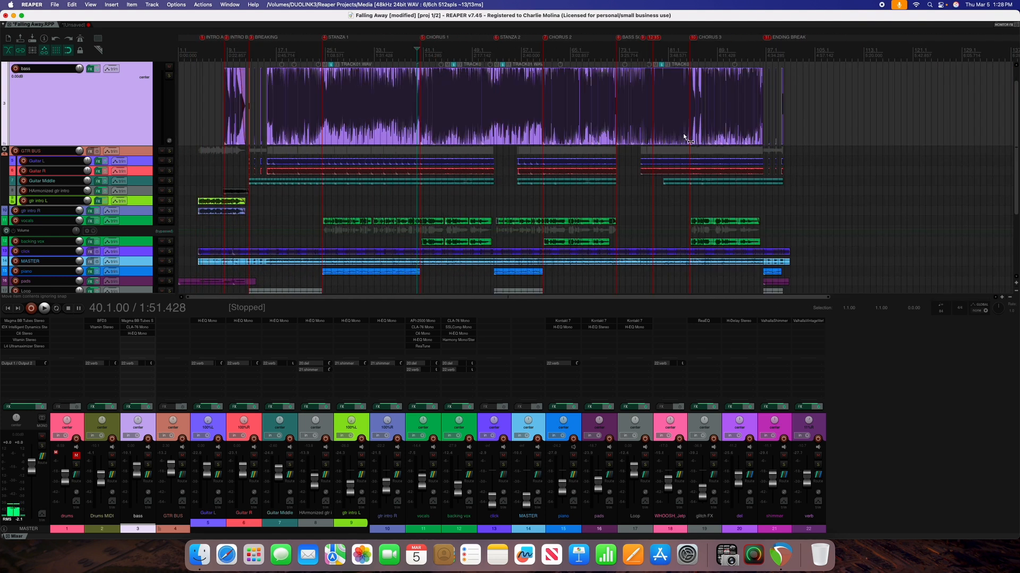
left_click(612, 50)
scroll(629, 99, "up", 15)
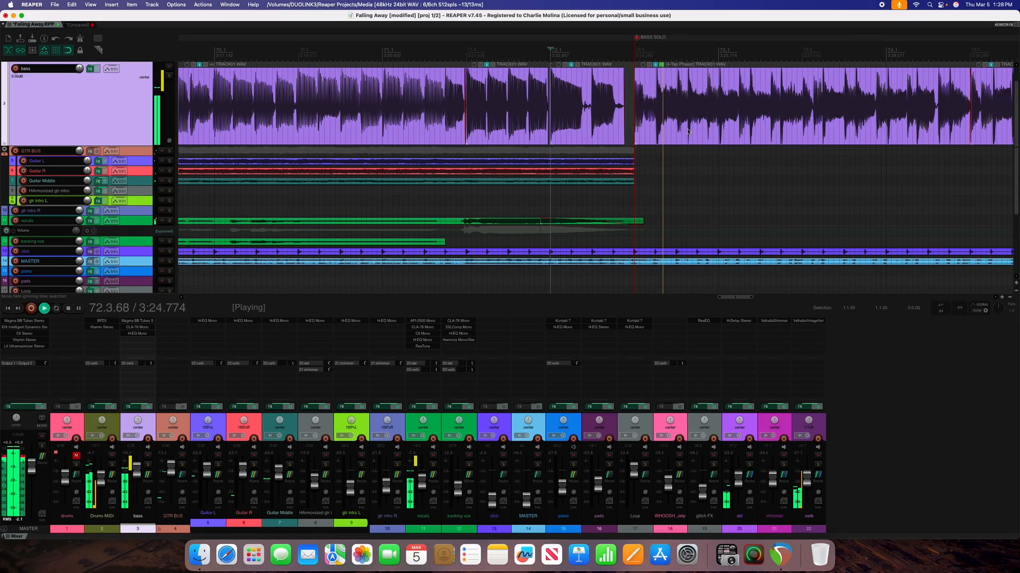
key("space")
Step: Open the 4-Tap Phaser effect on the bass item at the Bass Solo and move its window clear of the bass waveform
left_click(661, 65)
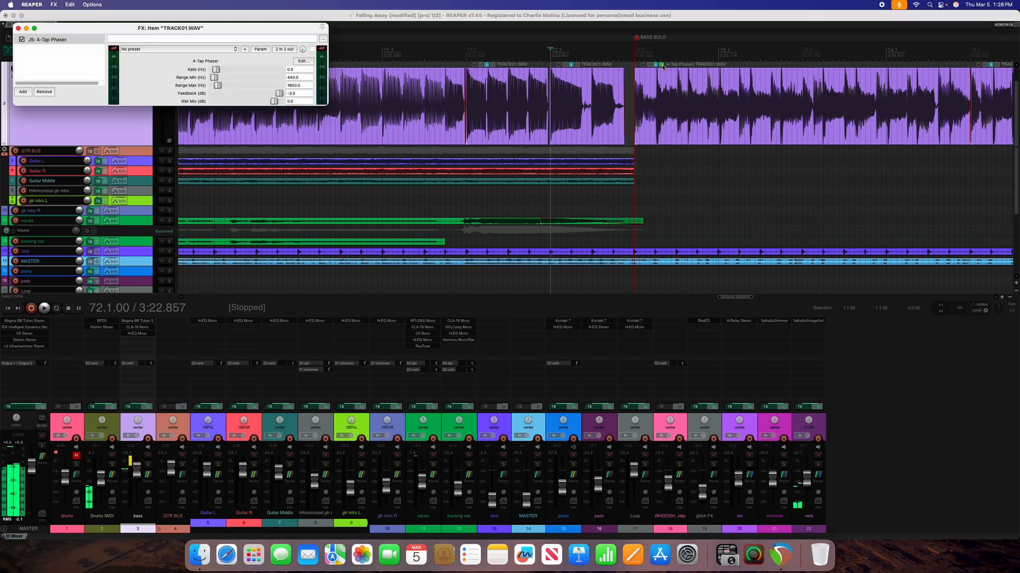
left_click_drag(196, 32, 367, 137)
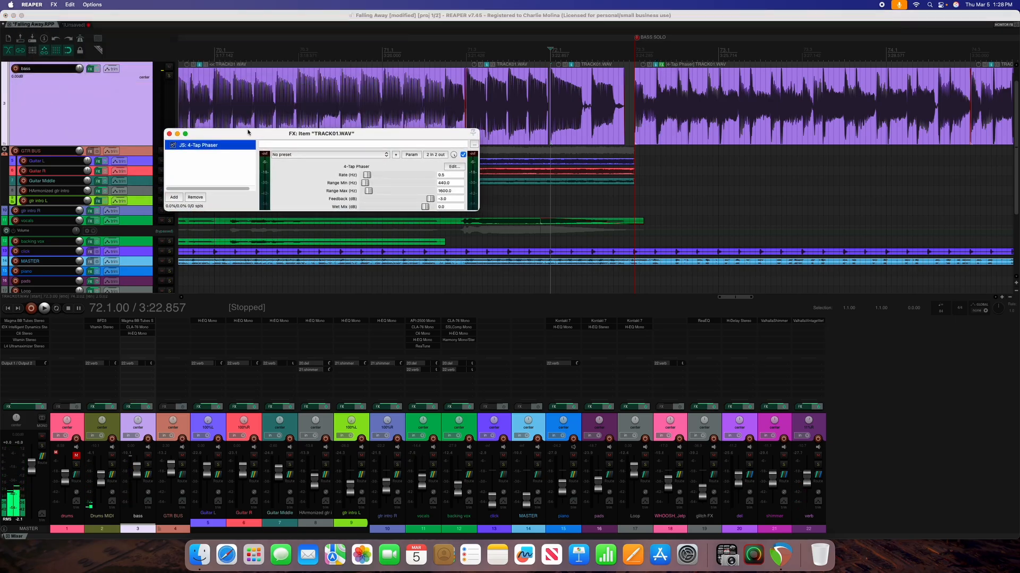
mouse_move(235, 136)
left_mouse_down()
mouse_move(254, 127)
mouse_move(217, 126)
left_mouse_up()
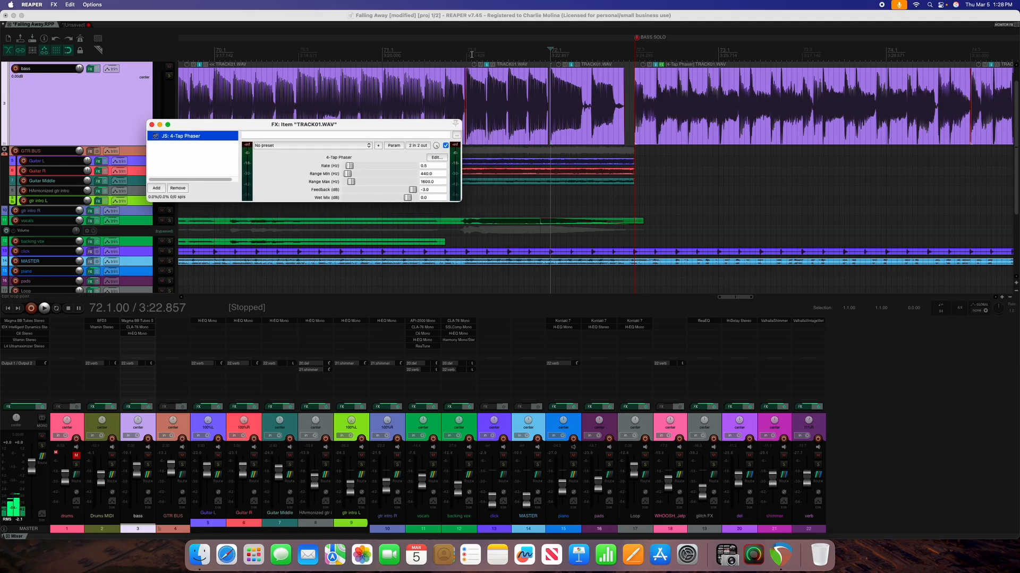
Step: Play the mix from 71.3.13, close the 4-Tap Phaser window, listen through the Bass Solo into Chorus 3, and stop
key("space")
left_click(151, 124)
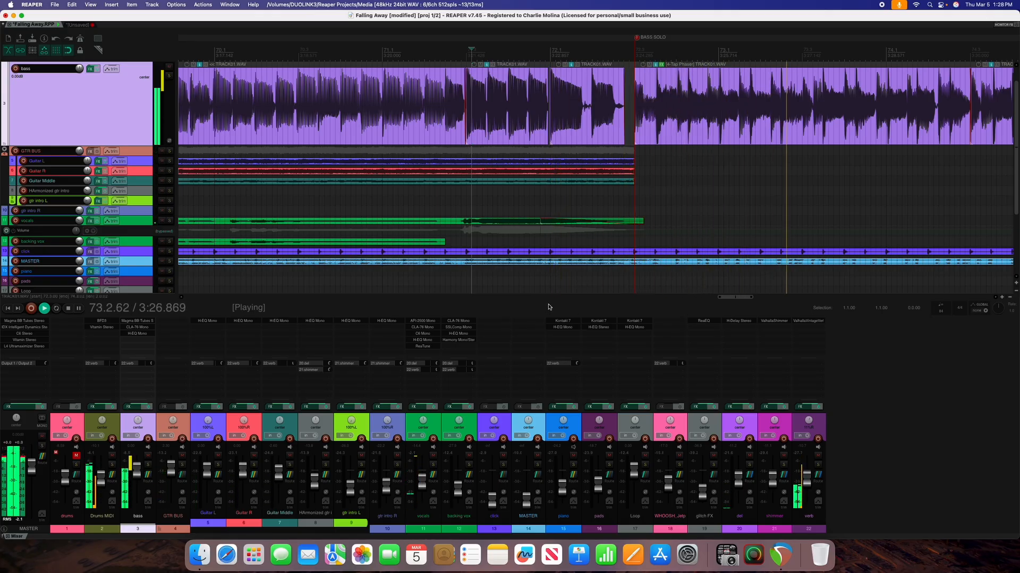
scroll(593, 243, "down", 5)
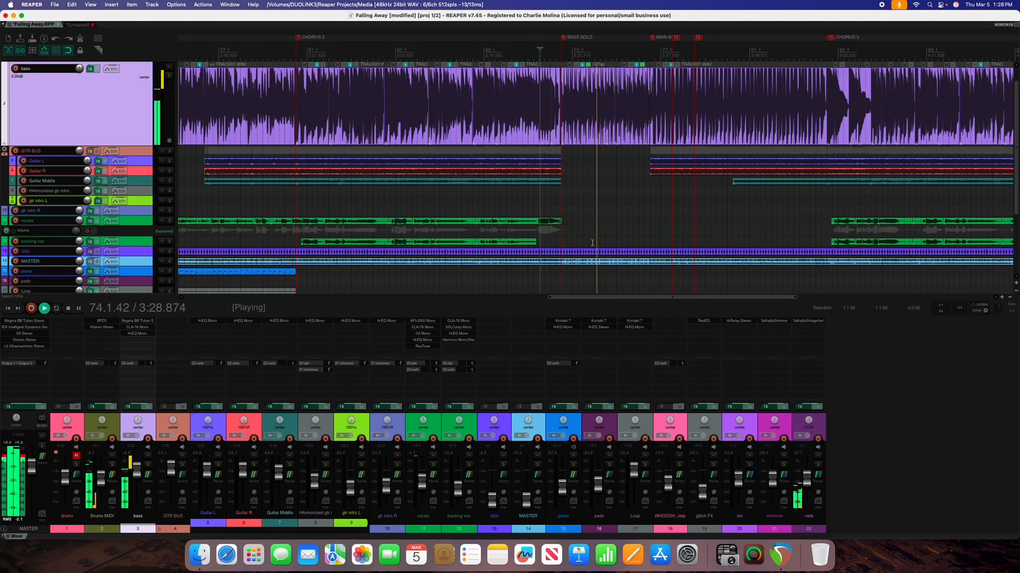
scroll(592, 244, "up", 3)
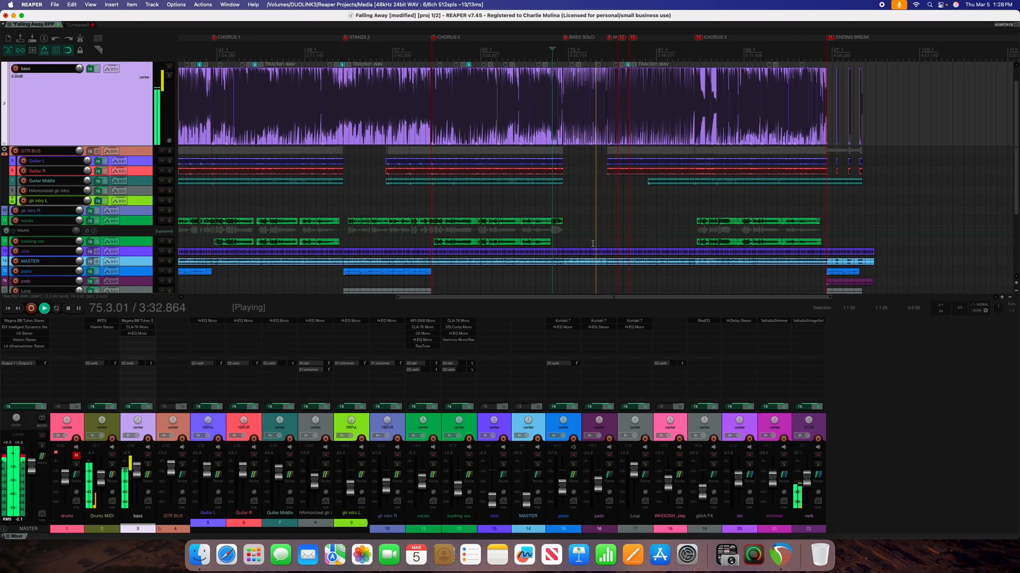
scroll(593, 243, "down", 2)
scroll(592, 243, "down", 1)
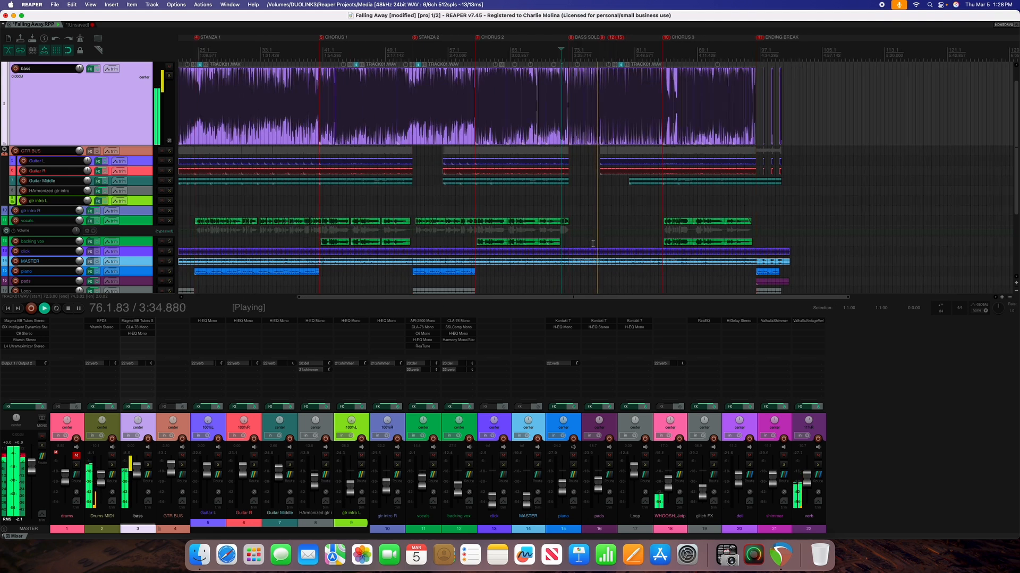
scroll(593, 243, "down", 1)
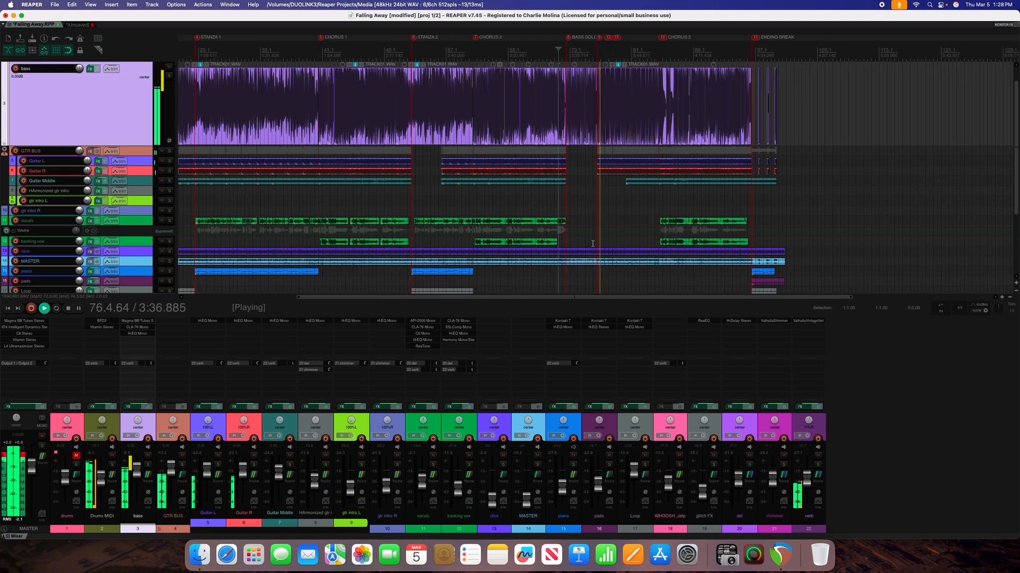
scroll(592, 243, "up", 1)
scroll(592, 244, "up", 1)
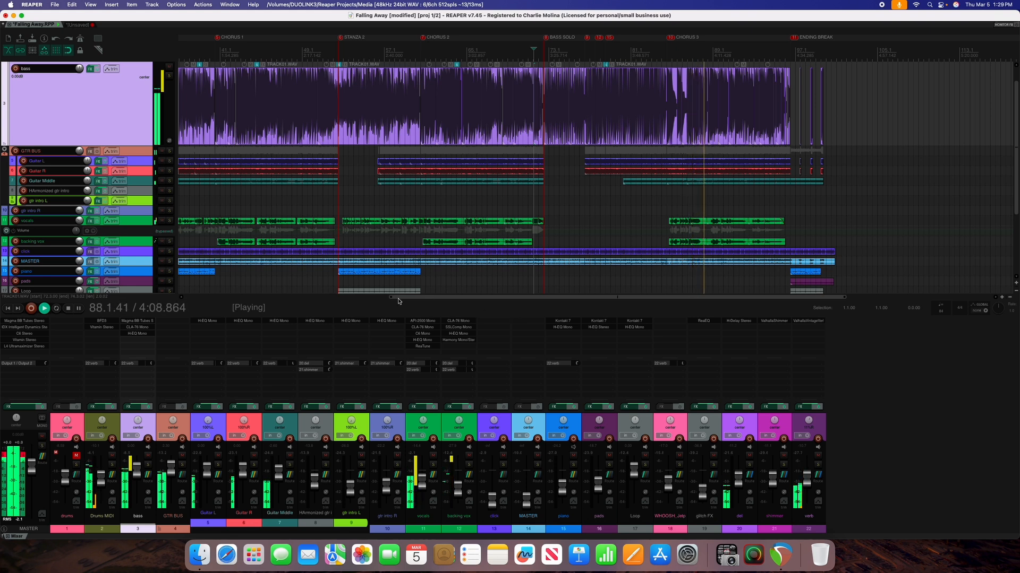
key("space")
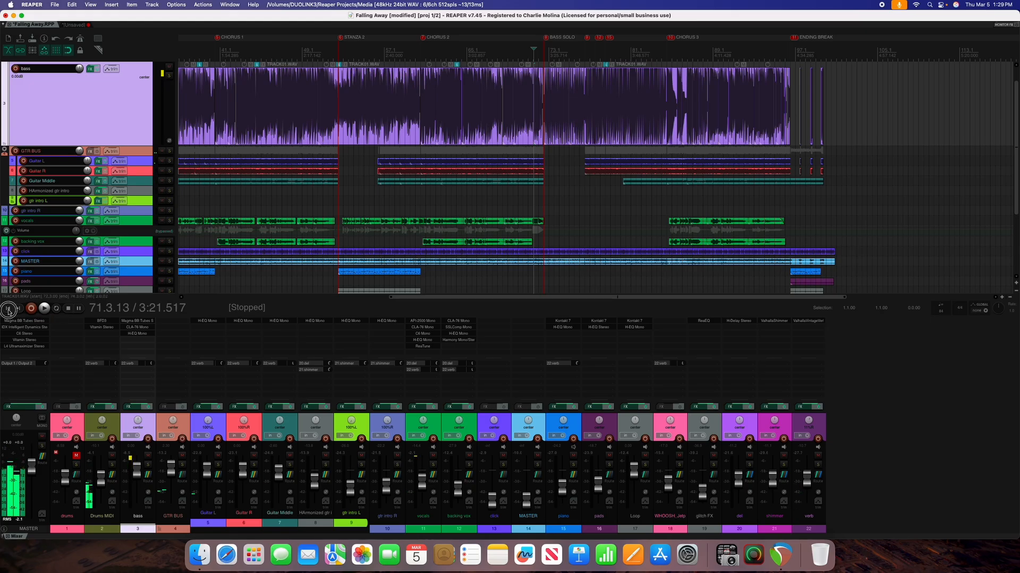
Step: Return to the start of the project and play the full mix from 1.1.00
left_click(8, 309)
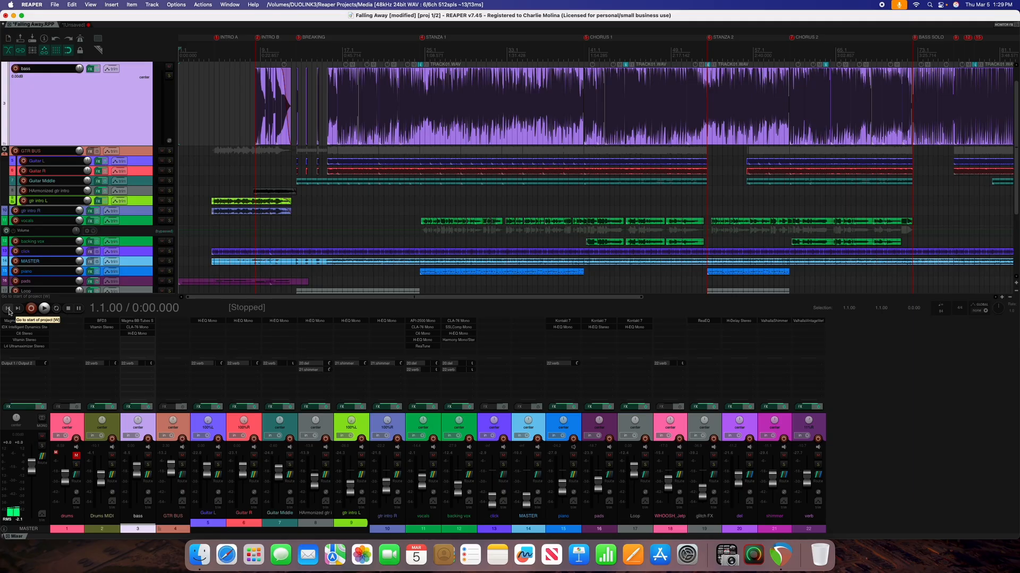
key("space")
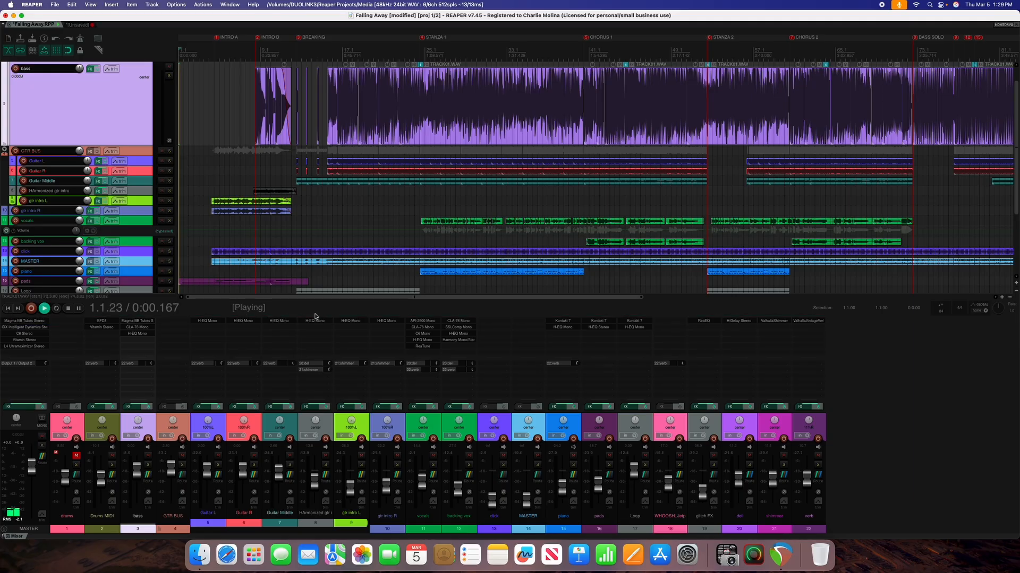